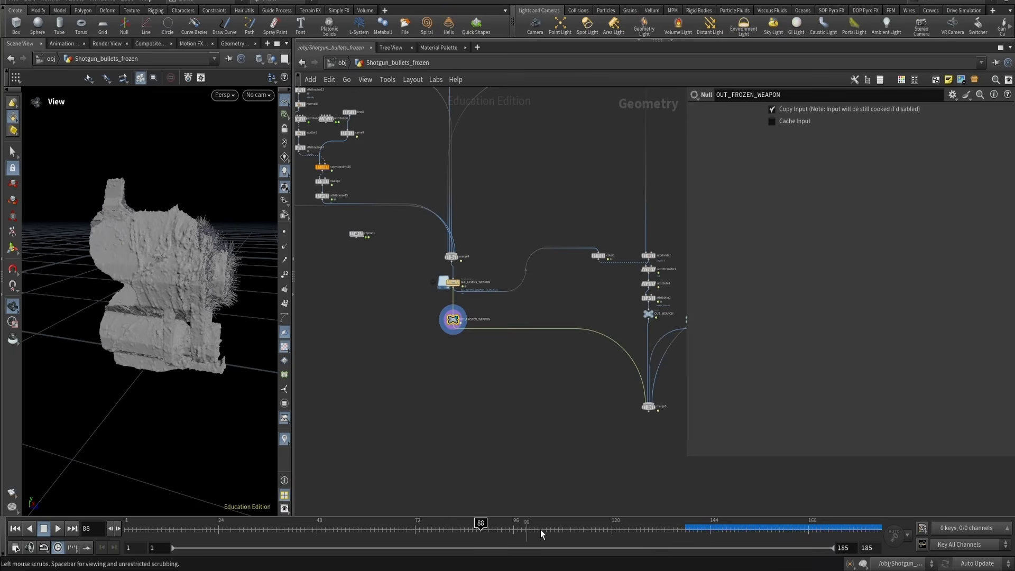
Scrub the timeline to frame 136 and view the frozen weapon result in the viewport
left_click_drag(540, 529, 641, 534)
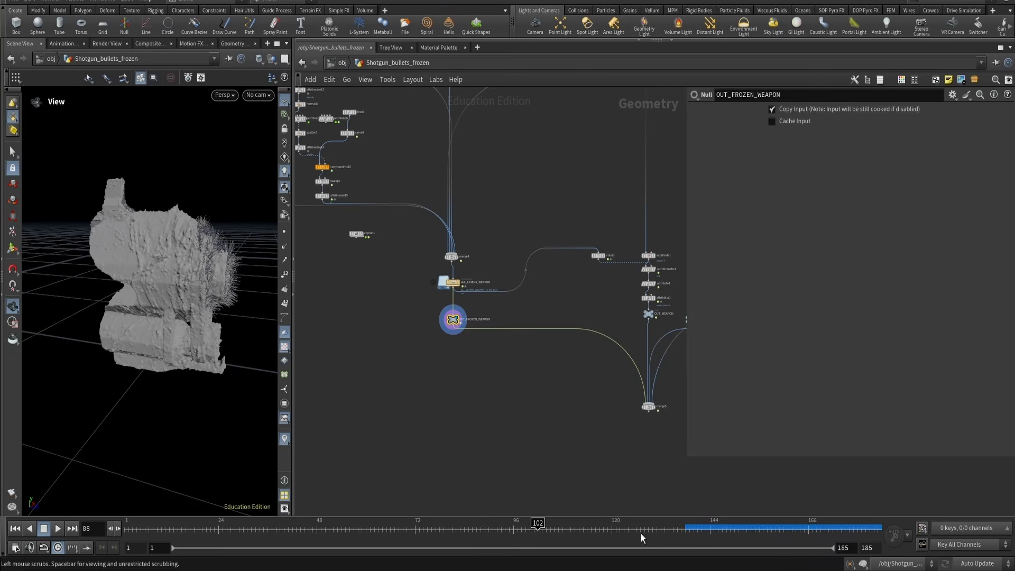
left_click(677, 529)
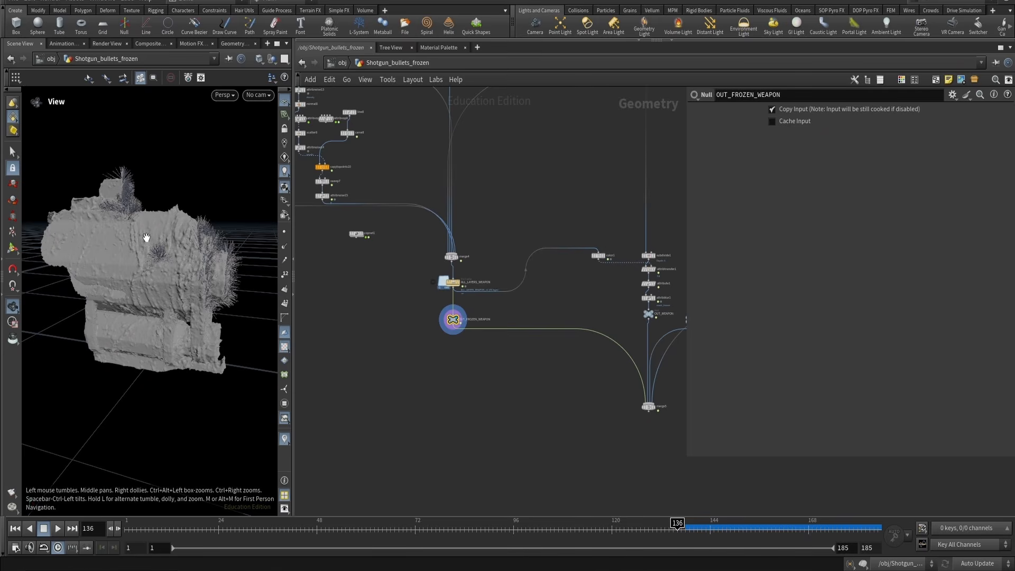
left_click_drag(184, 252, 159, 248)
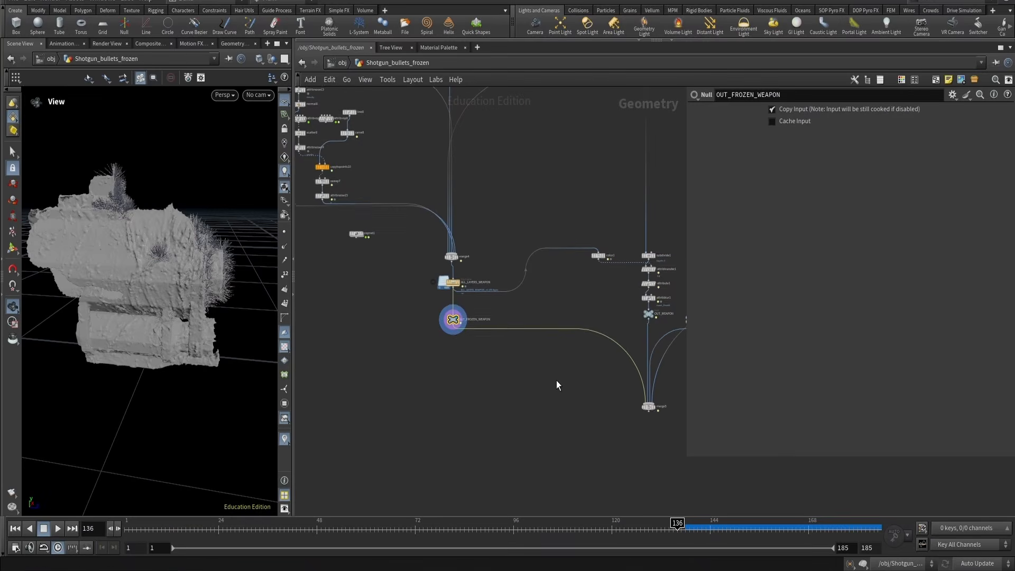
Display the OUT_WEAPON null and browse the network up toward its source nodes
left_click(531, 312)
key("r")
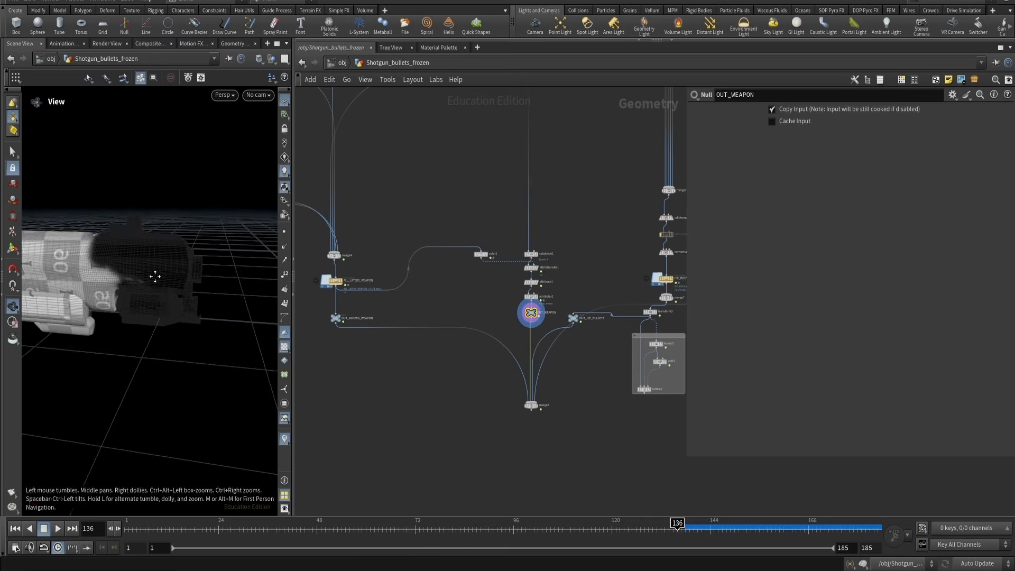
left_click_drag(154, 276, 178, 298)
scroll(529, 211, "up", 3)
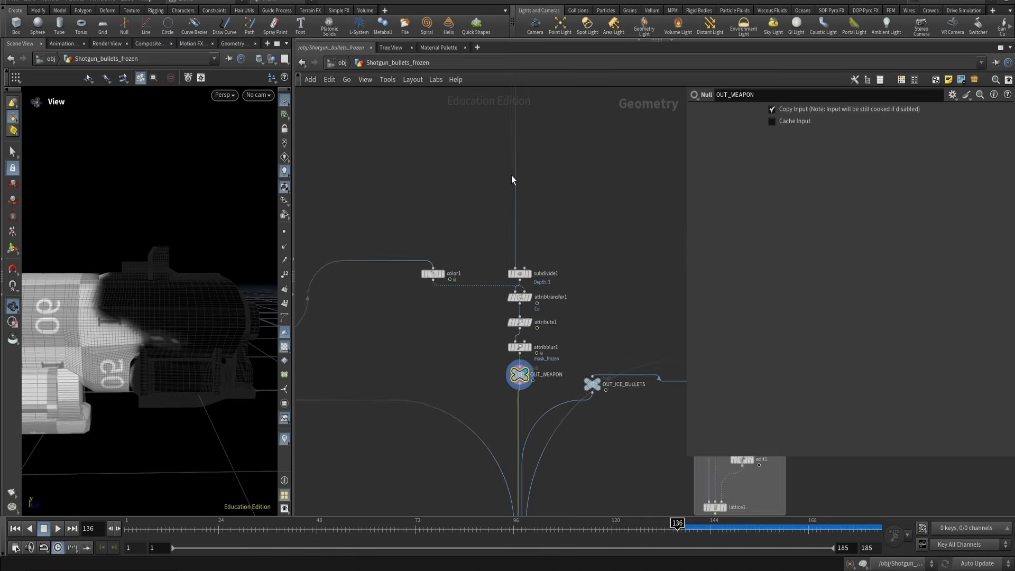
scroll(461, 172, "down", 4)
middle_click_drag(462, 175, 485, 449)
scroll(359, 170, "up", 3)
scroll(357, 174, "up", 3)
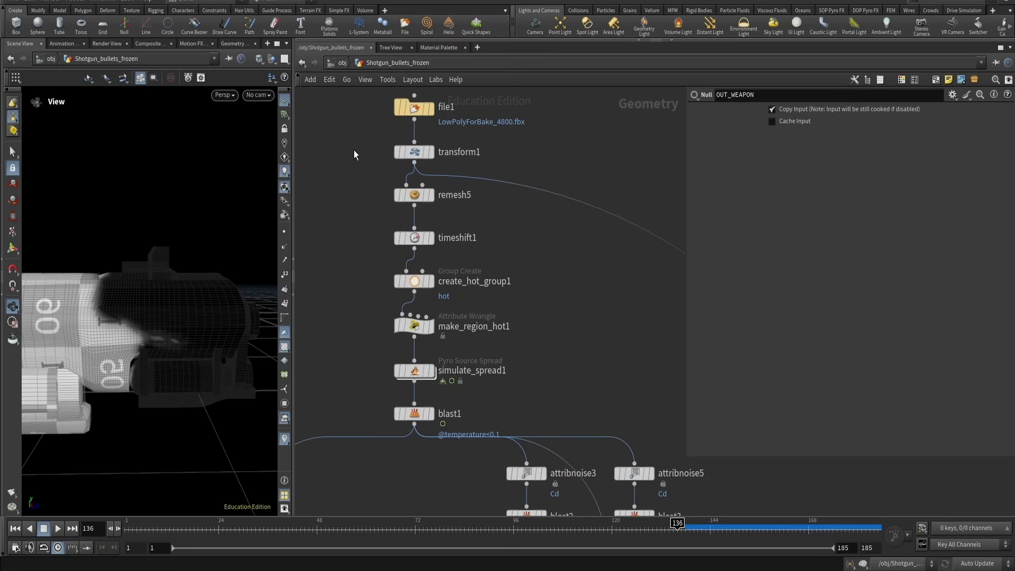
Display file1 and transform1 in turn and frame the imported shotgun model in the viewport
left_click(414, 107)
left_click(414, 151)
key("r")
key("f")
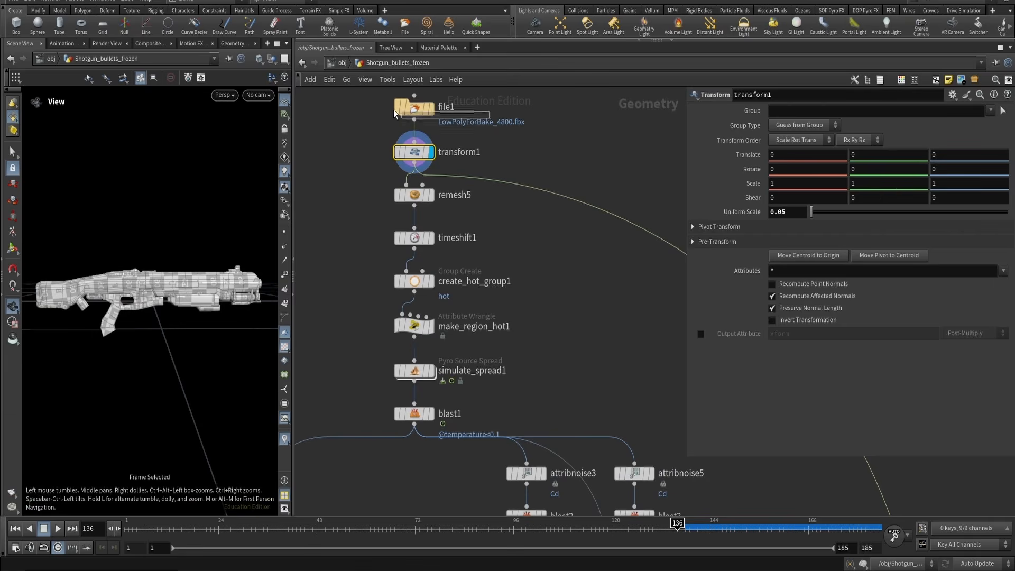
left_click_drag(393, 110, 391, 108)
key("r")
key("f")
left_click_drag(189, 278, 225, 328)
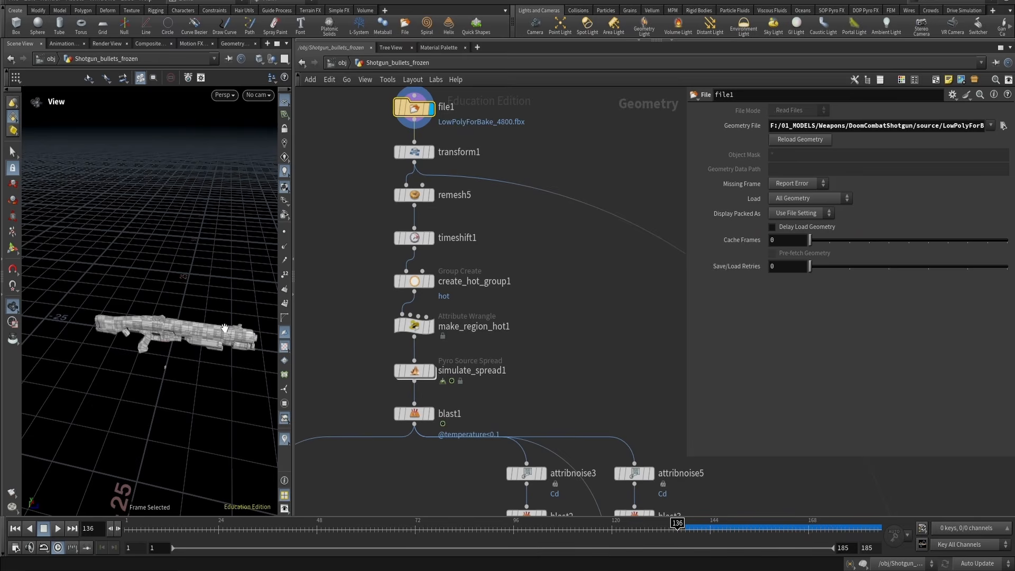
left_click_drag(176, 331, 149, 370)
left_click_drag(158, 325, 159, 335)
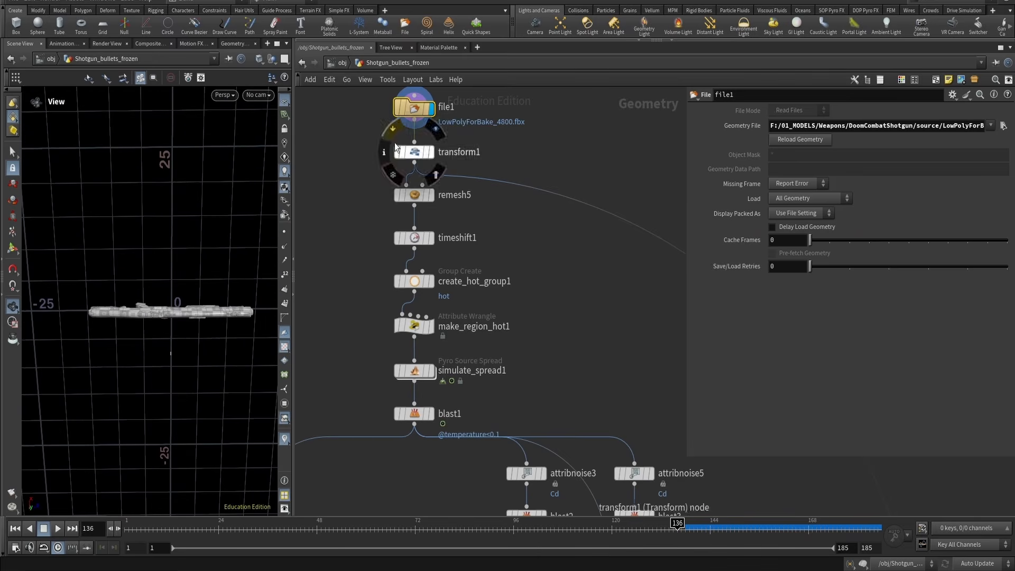
left_click_drag(137, 271, 266, 303)
Inspect transform1's output and browse the chain down to the LAYER3_FROZEN_WEAPON cache
left_click(415, 152)
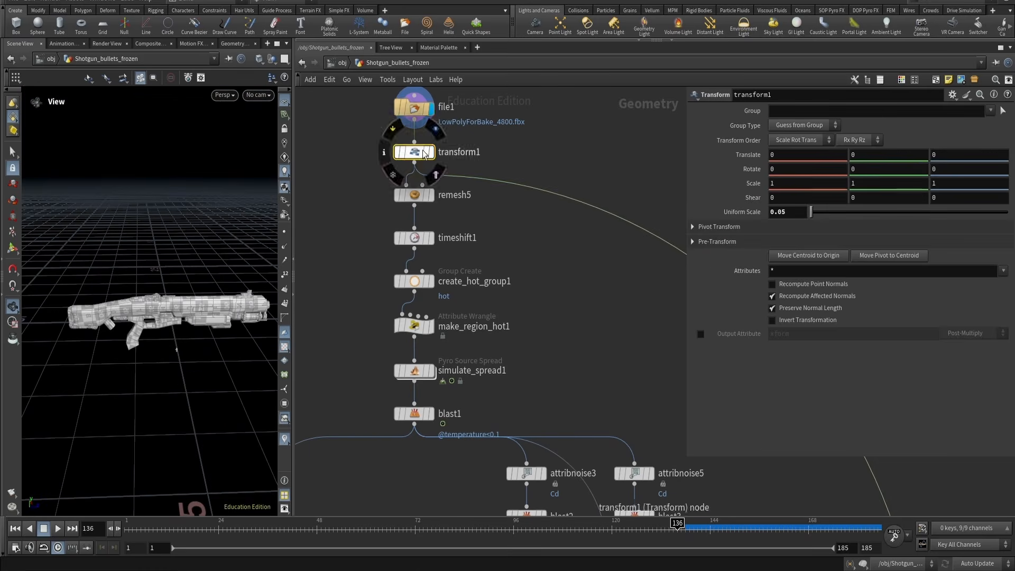
key("f")
left_click_drag(189, 289, 224, 290)
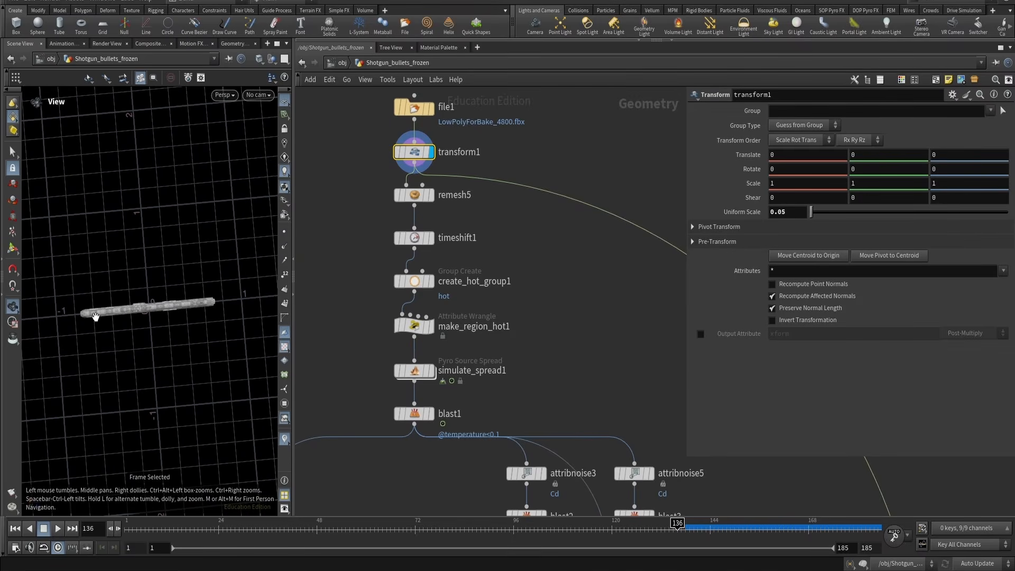
left_click_drag(204, 331, 175, 290)
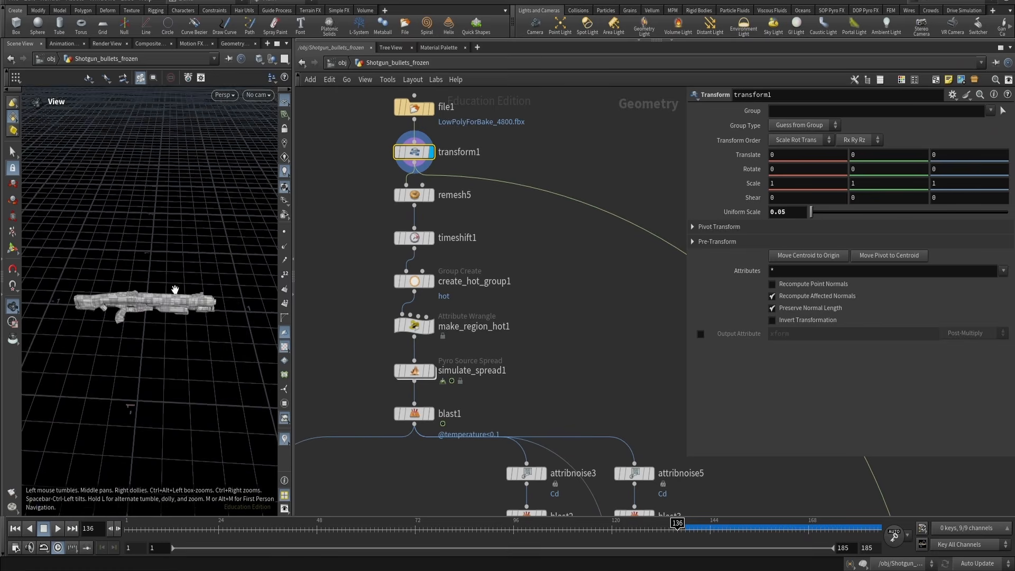
scroll(176, 300, "up", 3)
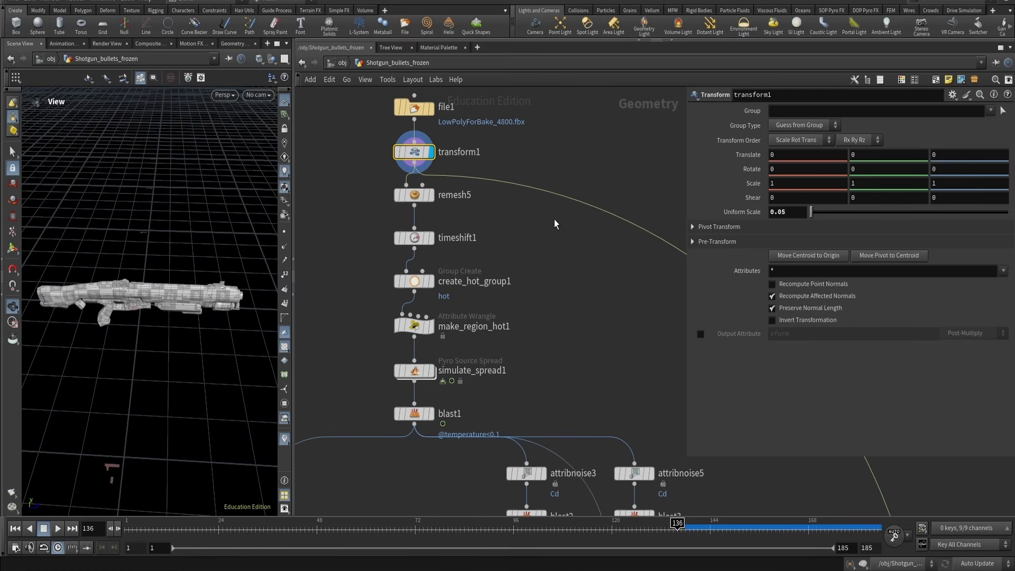
middle_click_drag(562, 262, 453, 243)
scroll(491, 275, "down", 2)
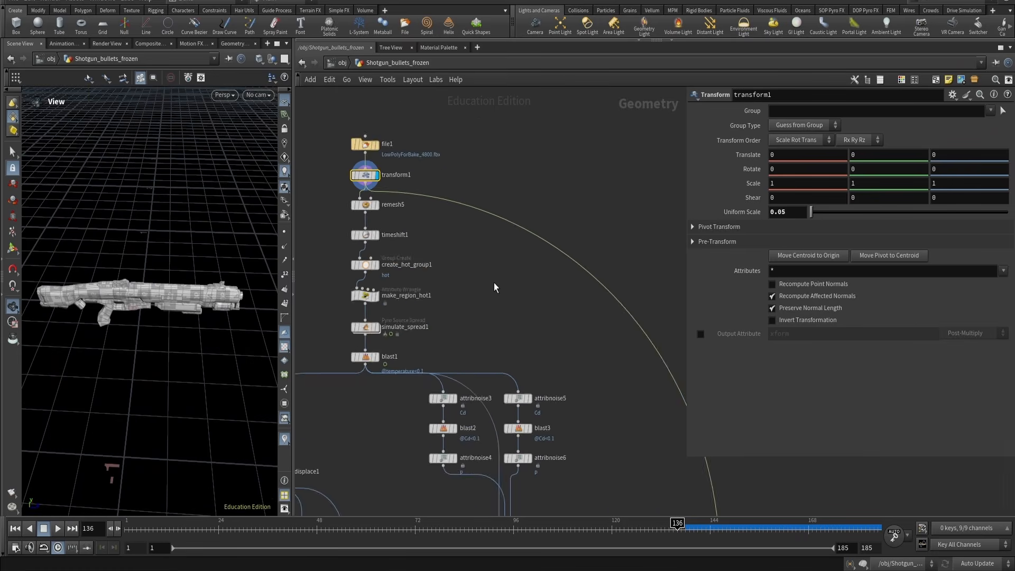
middle_click_drag(575, 394, 429, 119)
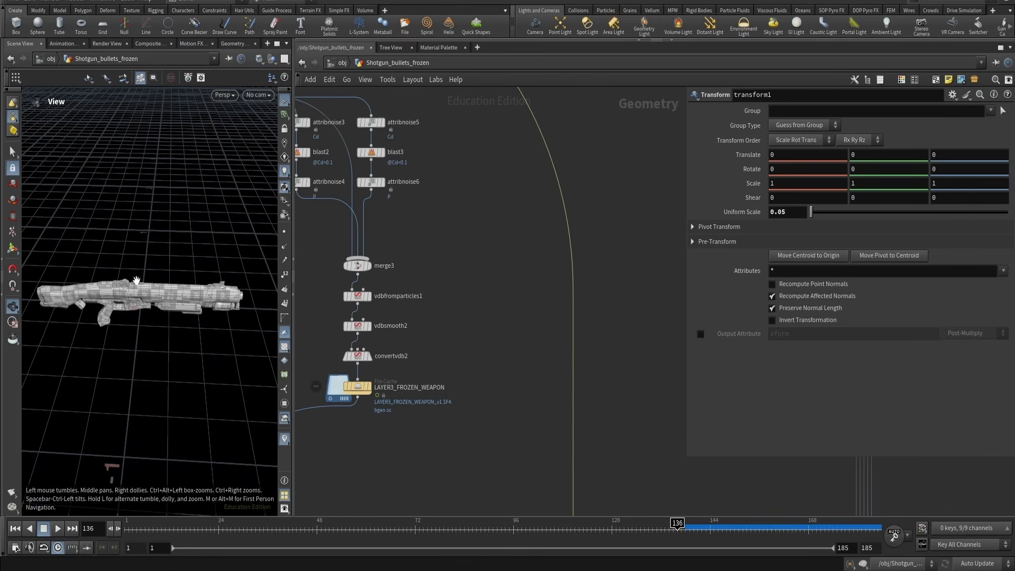
right_click_drag(142, 316, 128, 377)
middle_click_drag(468, 213, 580, 481)
left_click(321, 138)
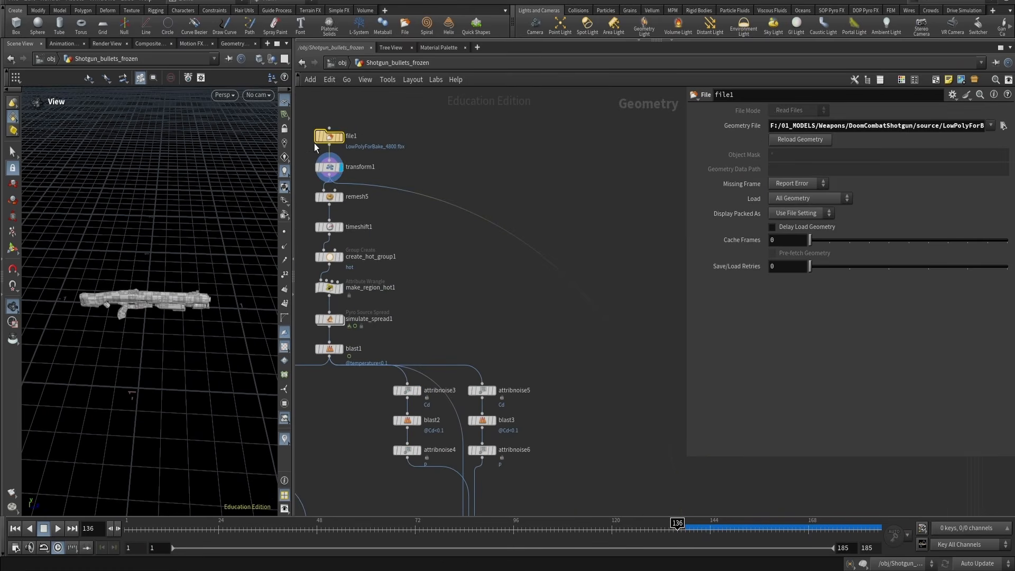
left_click_drag(382, 151, 316, 173)
scroll(489, 322, "down", 3)
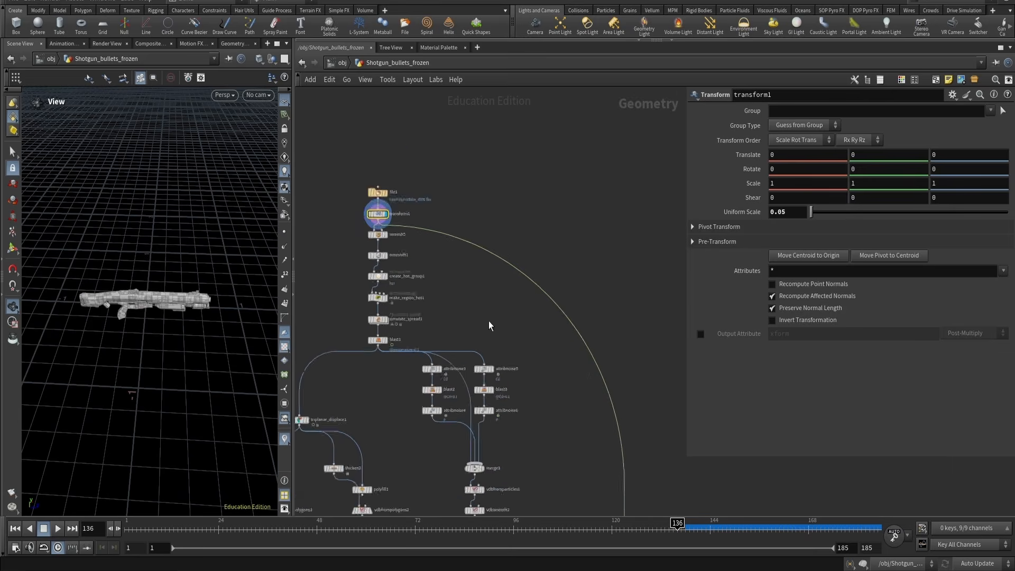
Navigate to subdivide1, display it, and tumble around the subdivided shotgun
middle_click_drag(587, 408, 519, 230)
scroll(494, 401, "up", 4)
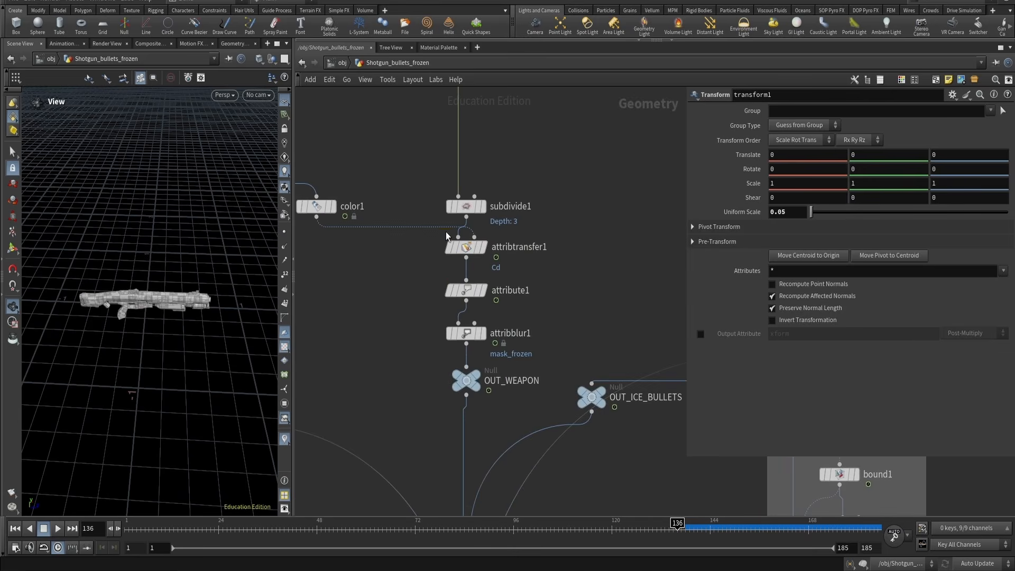
left_click_drag(430, 162, 483, 209)
left_click(483, 206)
right_click_drag(166, 325, 186, 249)
left_click_drag(185, 249, 152, 245)
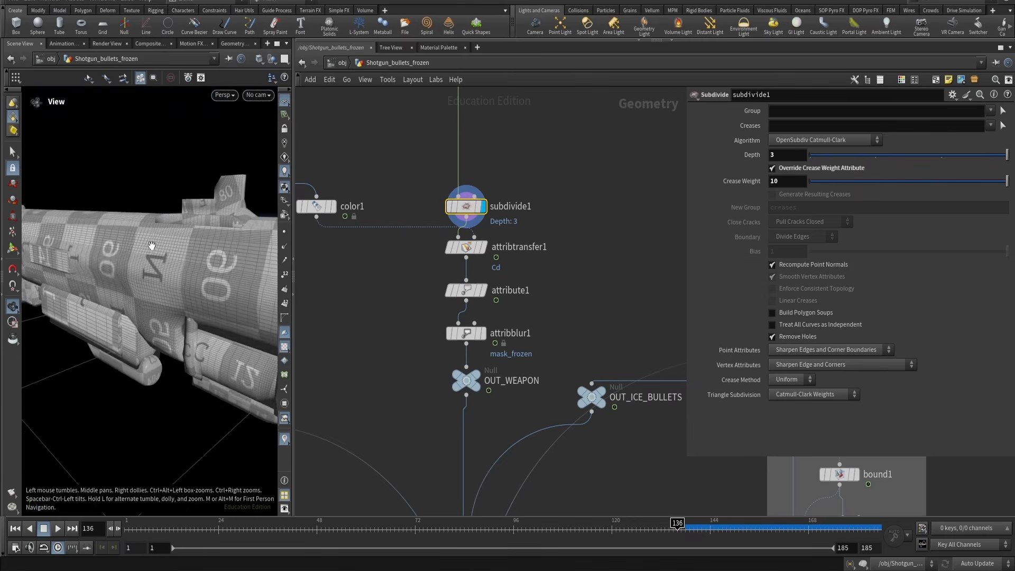
left_click_drag(157, 281, 184, 296)
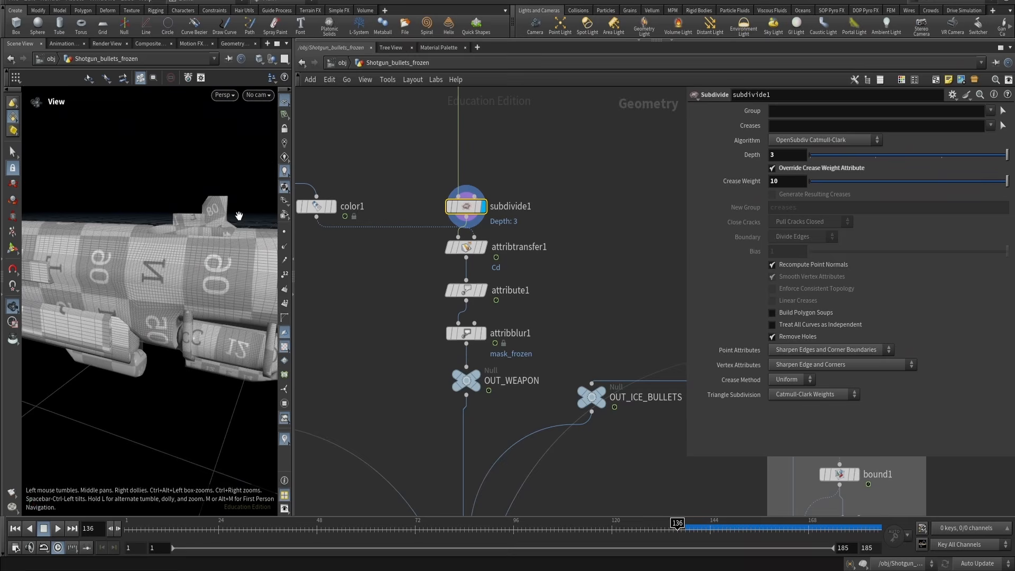
right_click_drag(207, 272, 221, 269)
left_click_drag(233, 270, 188, 286)
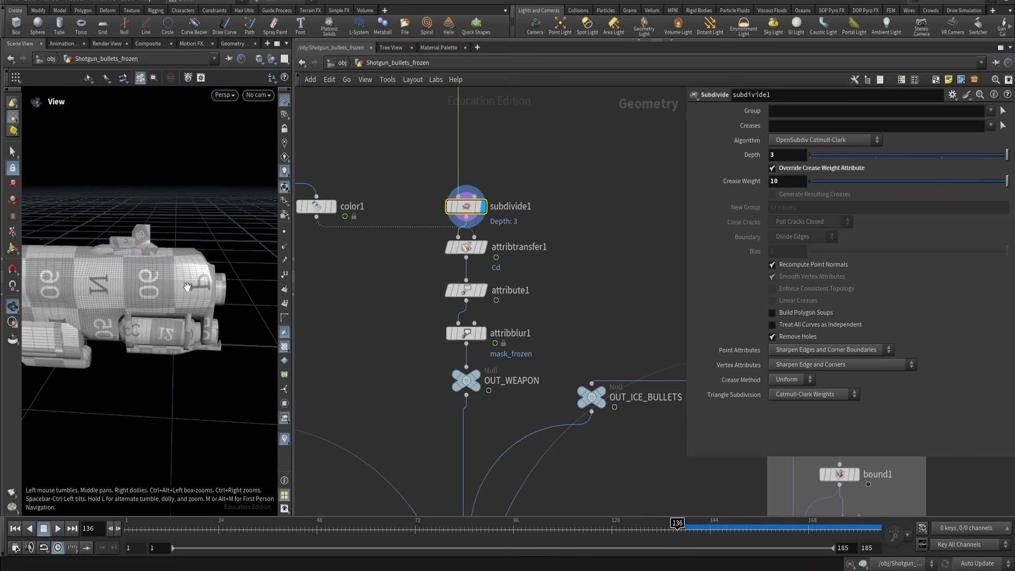
left_click(445, 185)
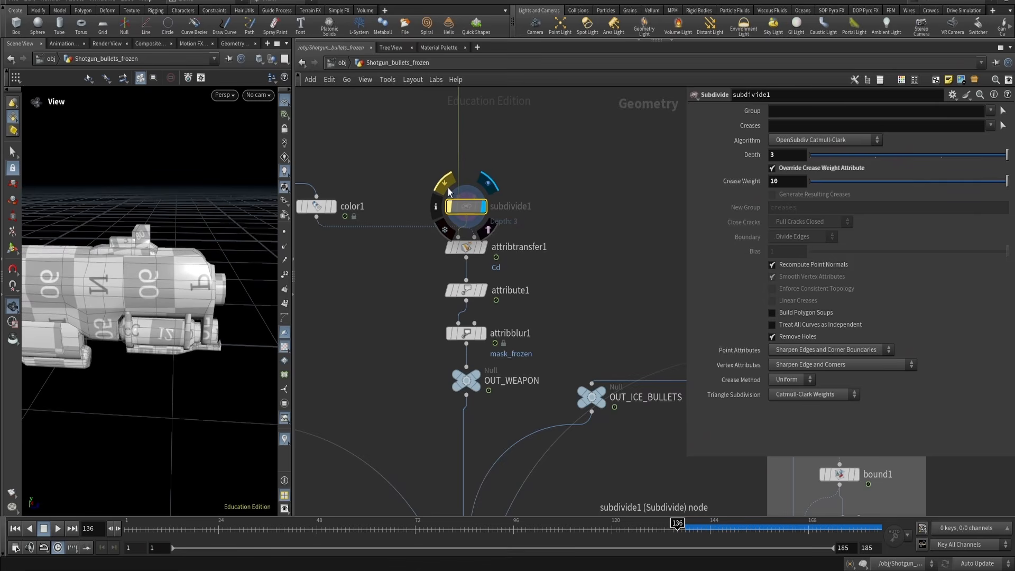
left_click(448, 188)
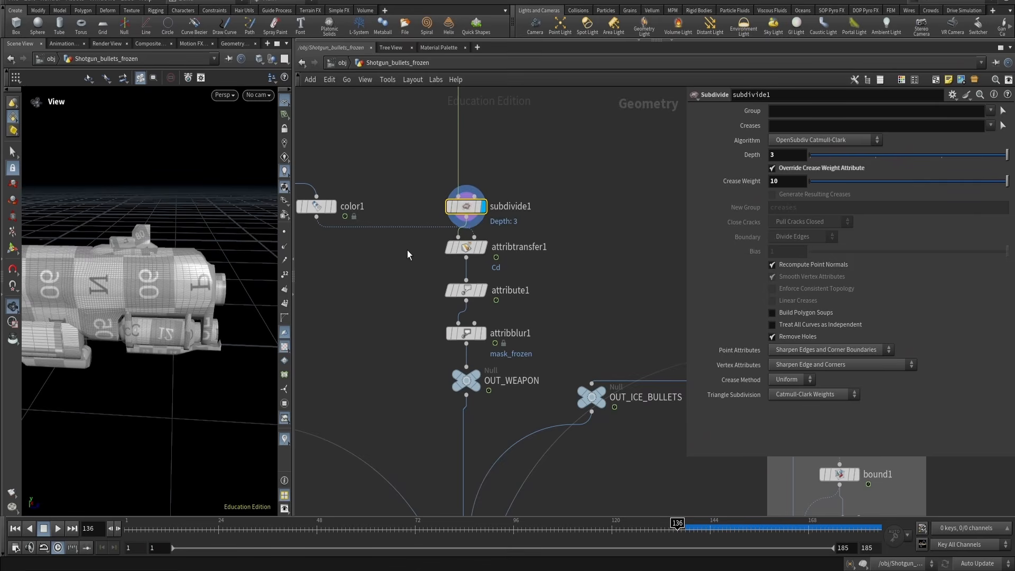
Re-display subdivide1 and tumble closer to the shotgun's barrel to examine the subdivision
middle_click_drag(407, 257, 440, 288)
left_click(556, 274)
key("e")
left_click(511, 236)
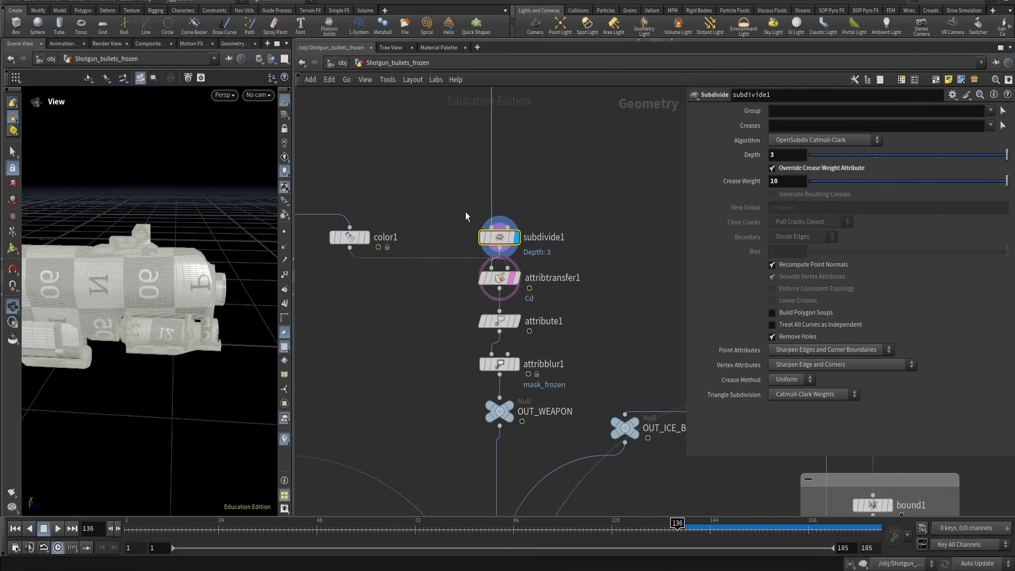
left_click_drag(432, 208, 533, 244)
key("r")
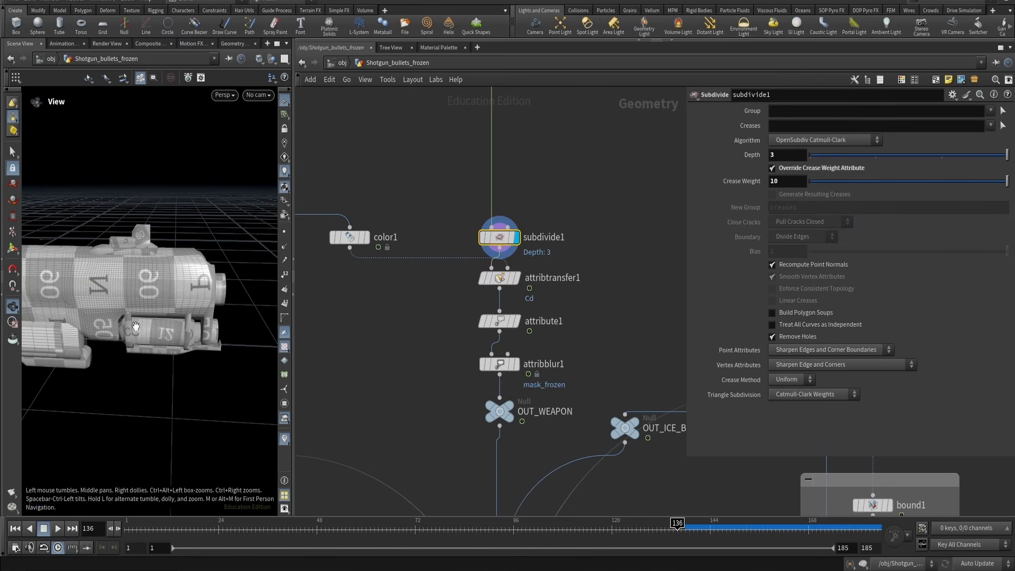
right_click_drag(136, 326, 206, 302)
left_click_drag(206, 301, 114, 288)
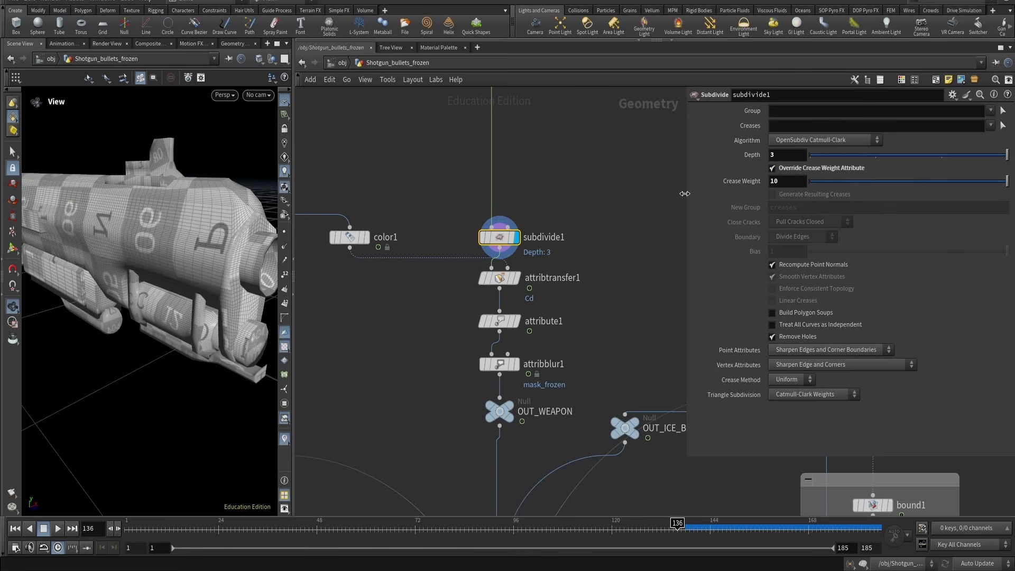
Toggle subdivide1's Override Crease Weight Attribute off and back on to compare the smoothing
left_click(791, 169)
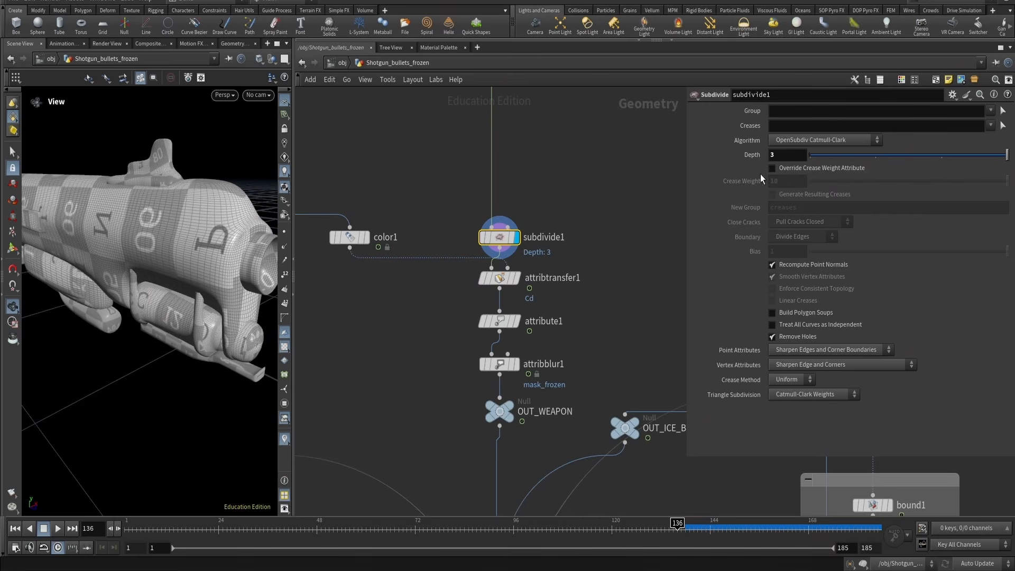
left_click(801, 170)
left_click_drag(132, 283, 149, 223)
scroll(149, 223, "down", 3)
left_click(773, 168)
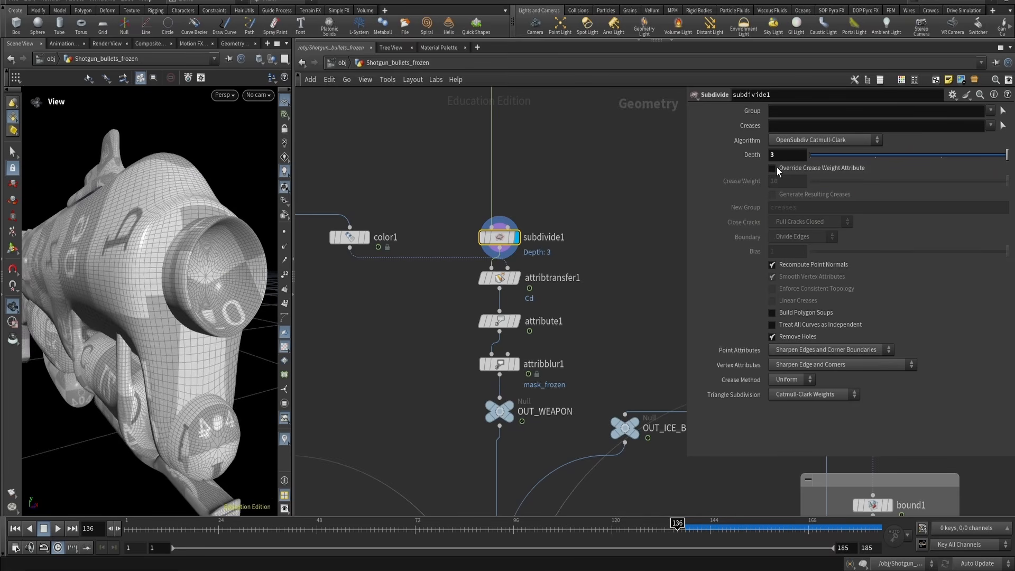
left_click(773, 168)
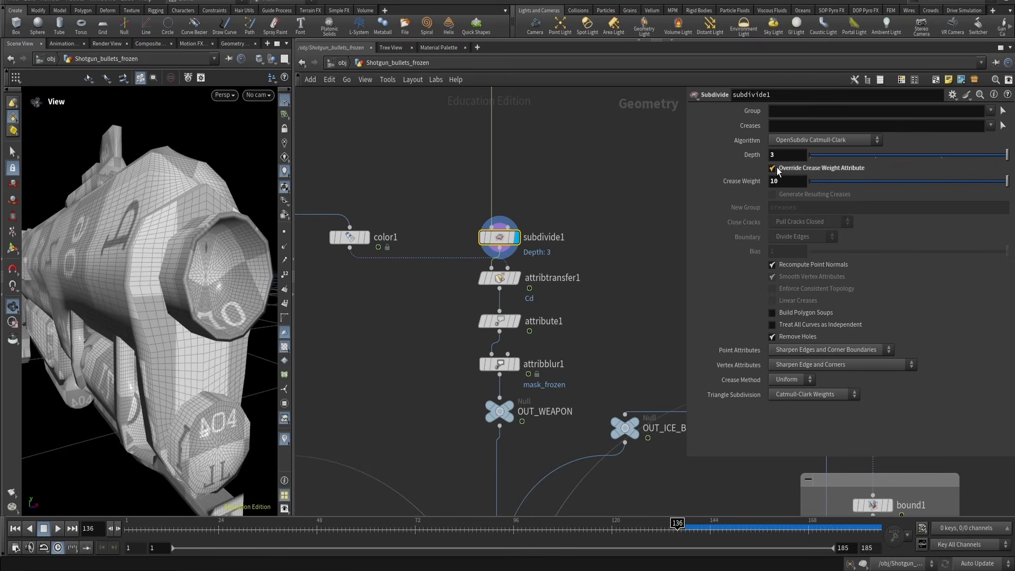
Zoom out of the network and display the ALL_LAYERS_WEAPON file cache
left_click_drag(430, 292, 536, 276)
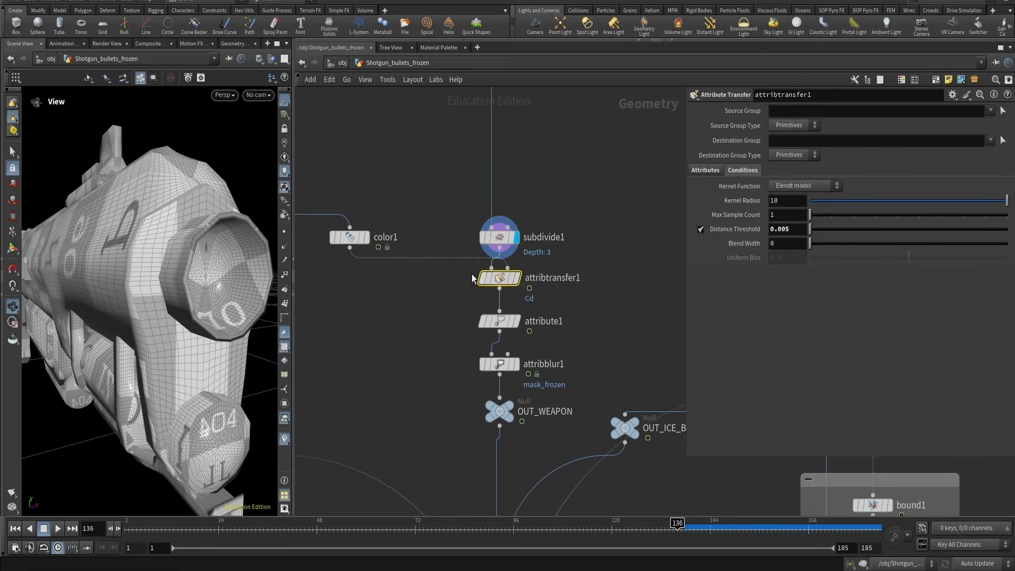
scroll(444, 279, "down", 5)
middle_click_drag(336, 310, 487, 323)
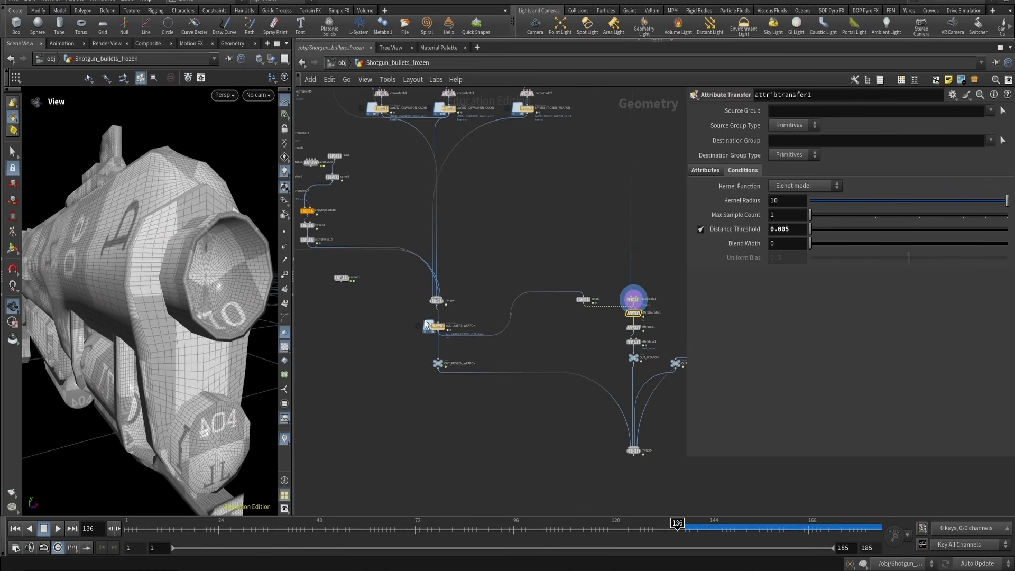
left_click(443, 327)
key("r")
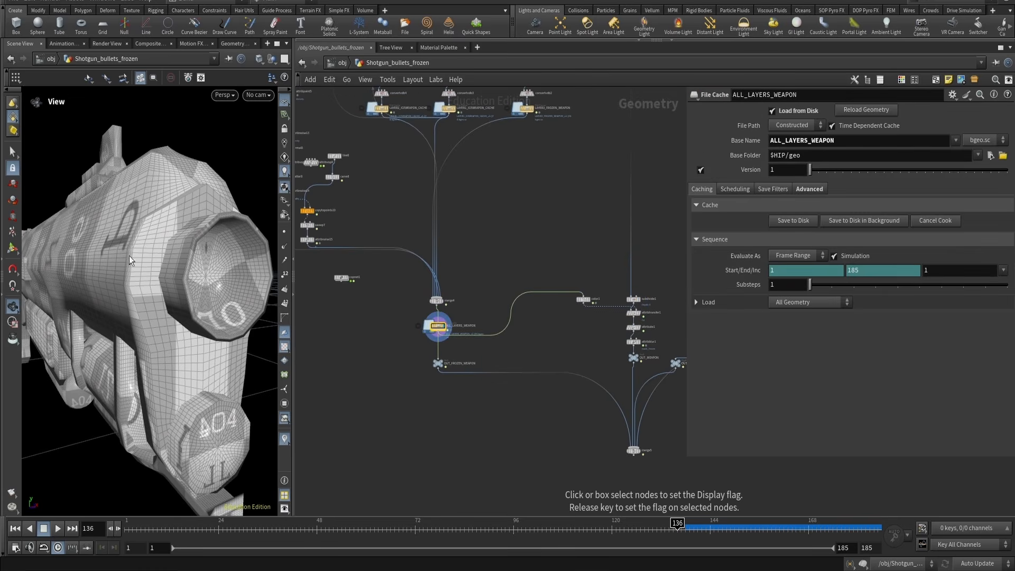
Display the color1 node and zoom the network in around it
left_click_drag(113, 231, 126, 235)
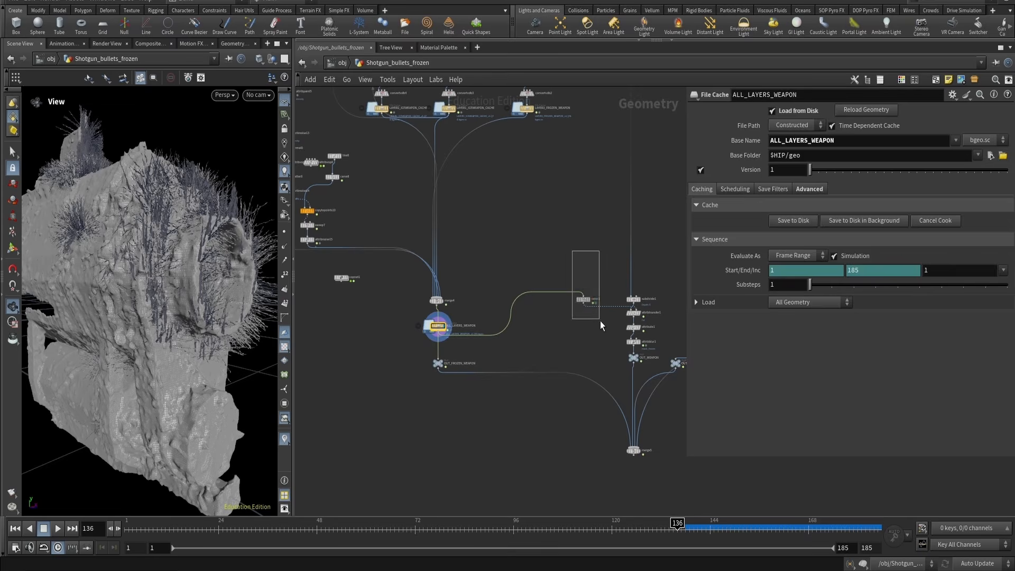
left_click_drag(600, 322, 603, 322)
key("r")
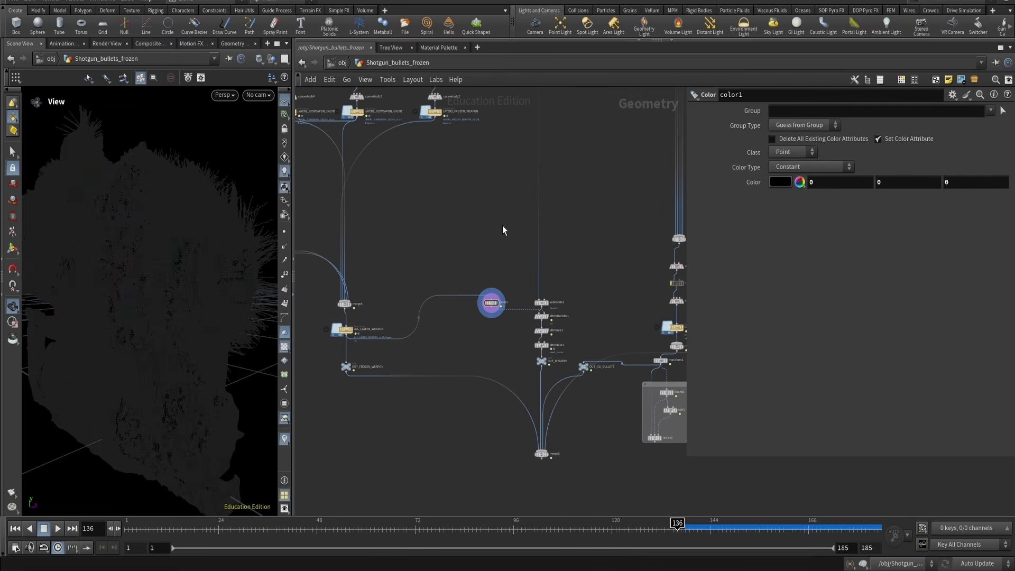
scroll(519, 333, "up", 3)
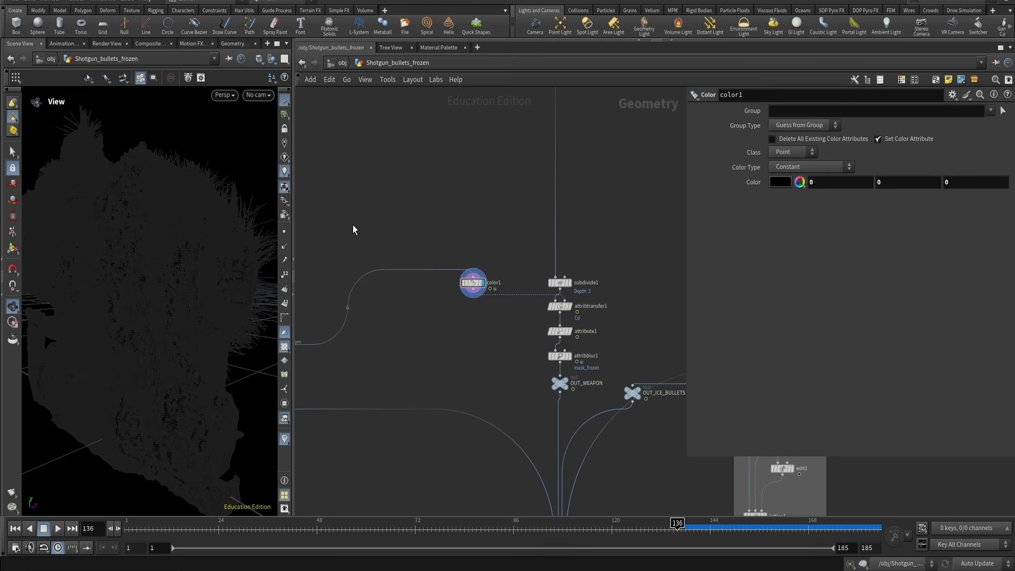
Display attribtransfer1 and tumble the viewport around the shotgun to examine the transferred colour
left_click_drag(594, 299, 585, 303)
key("r")
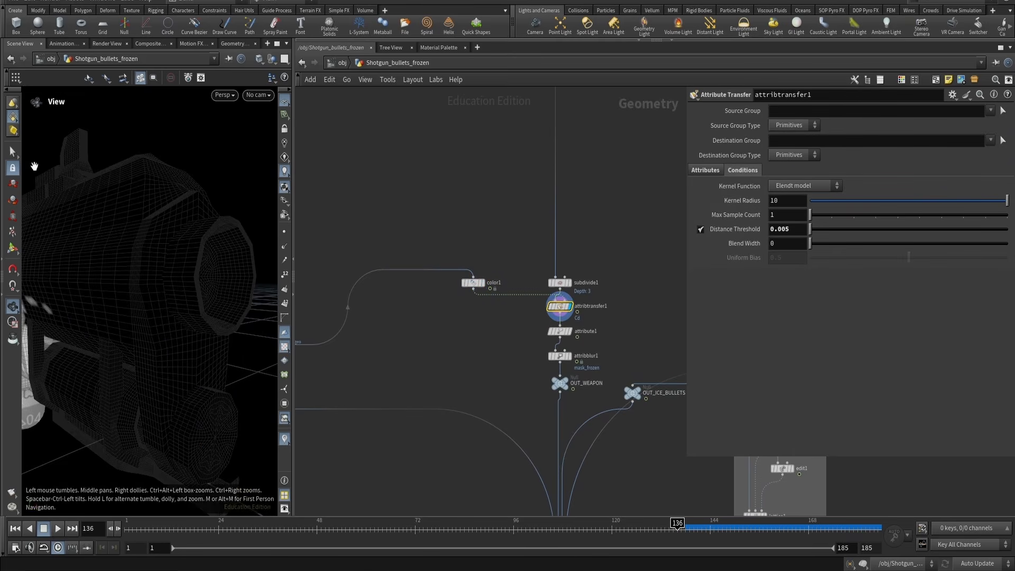
left_click_drag(201, 232, 206, 280)
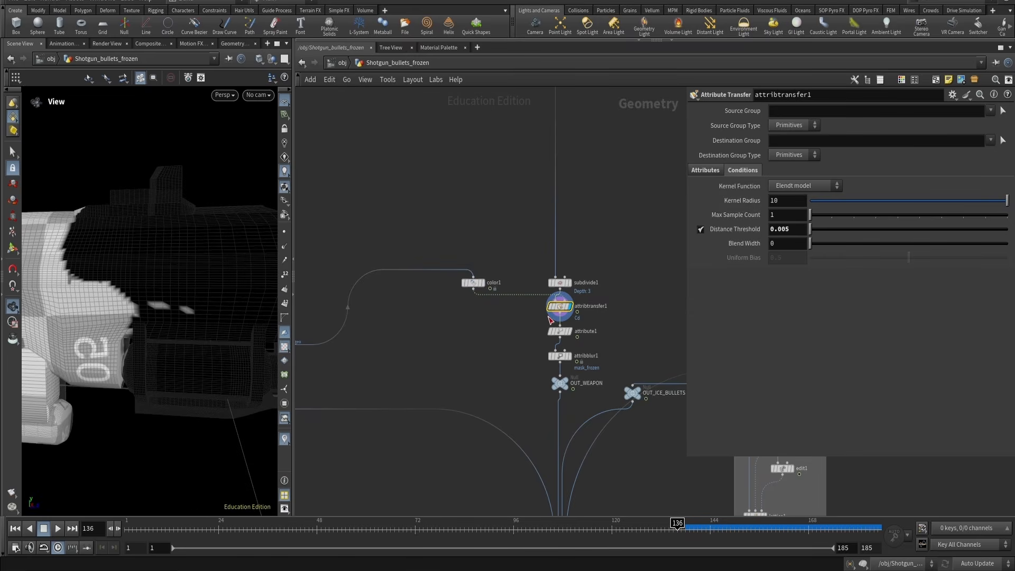
Pan the network across to the weapon cache and back, then display attribute1
middle_click_drag(338, 342, 483, 338)
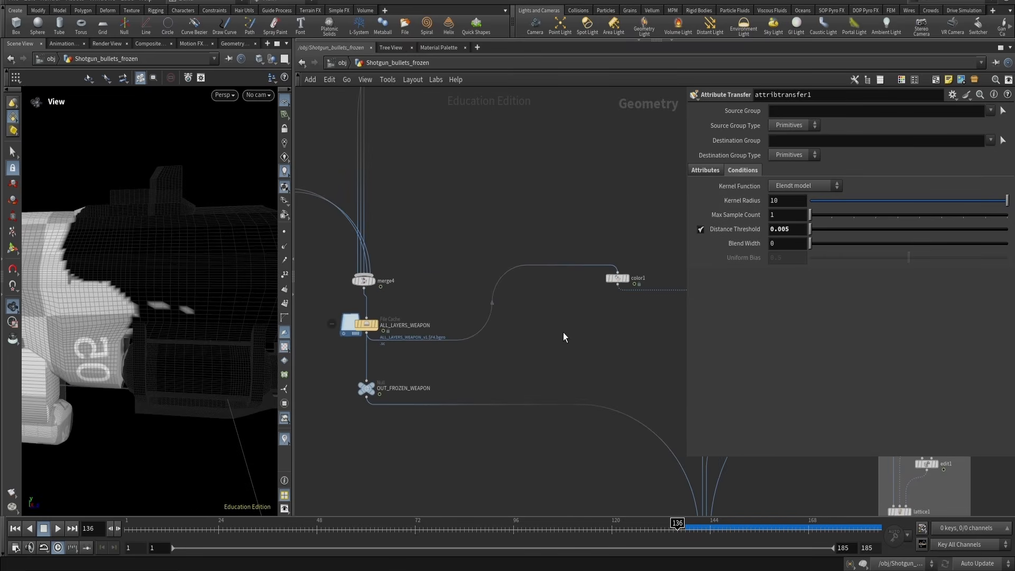
middle_click_drag(642, 320, 471, 328)
left_click_drag(490, 313, 554, 307)
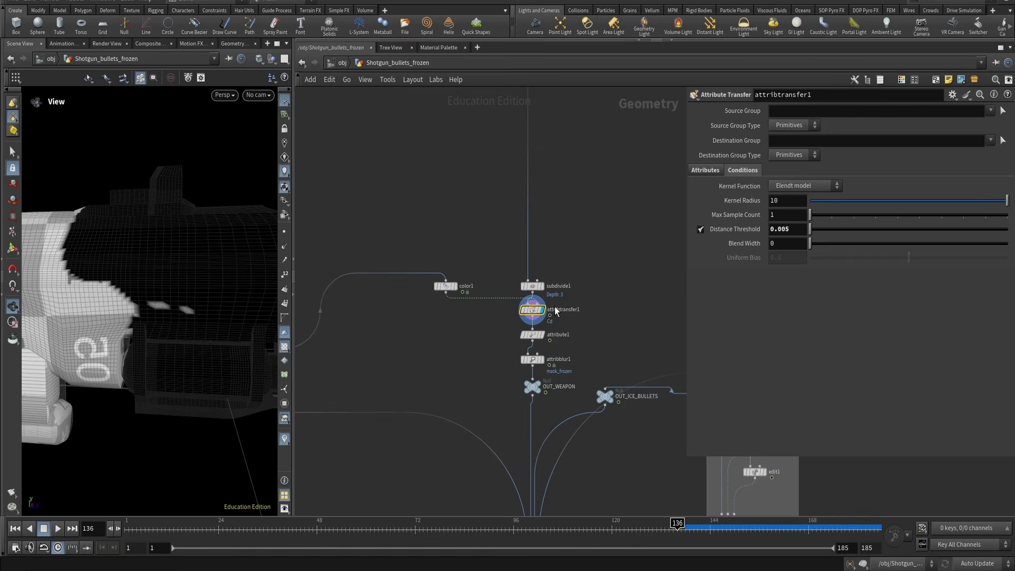
left_click(558, 337)
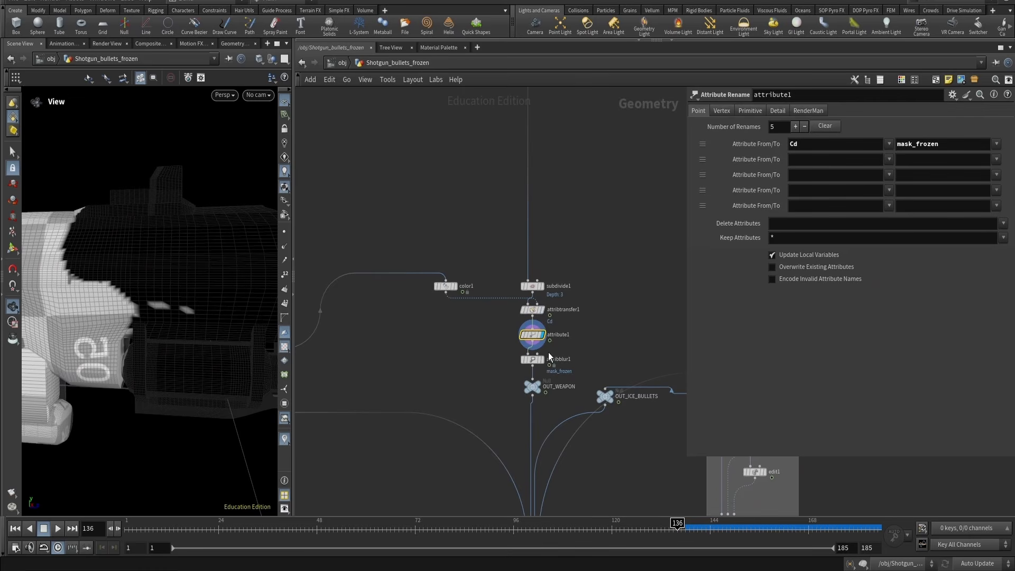
Zoom into the network, step the display through attribblur1, color1 and attribtransfer1, and move subdivide1 higher
left_click_drag(487, 372, 567, 372)
key("r")
scroll(533, 341, "up", 5)
left_click_drag(591, 306, 455, 256)
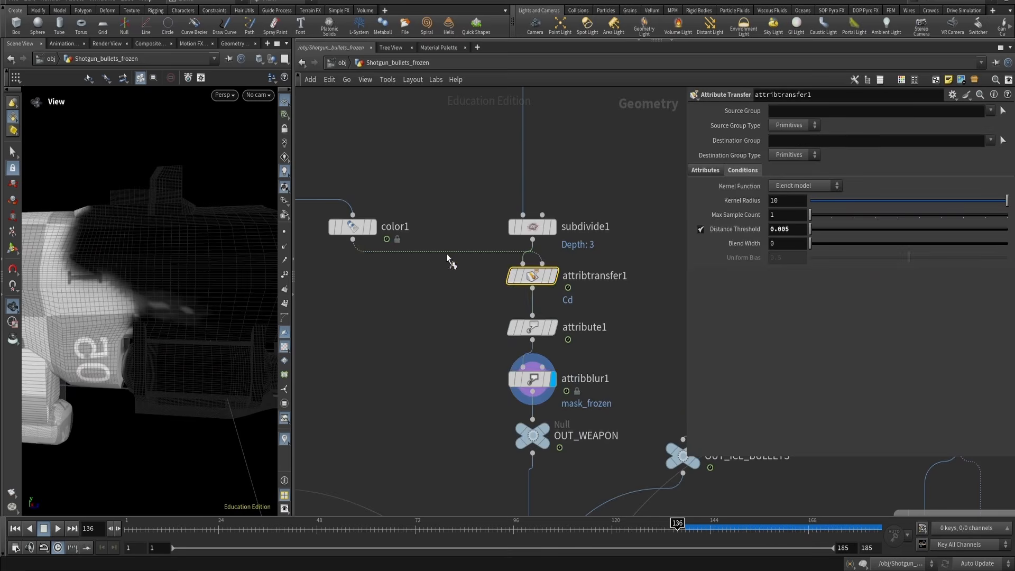
key("r")
left_click(354, 230)
key("r")
left_click(532, 275)
key("r")
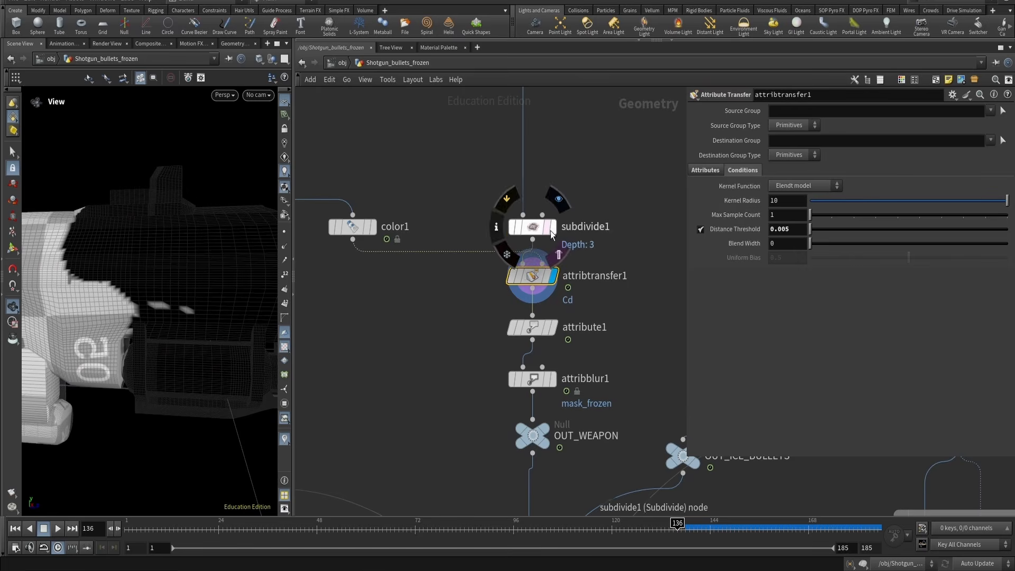
left_click_drag(536, 233, 537, 188)
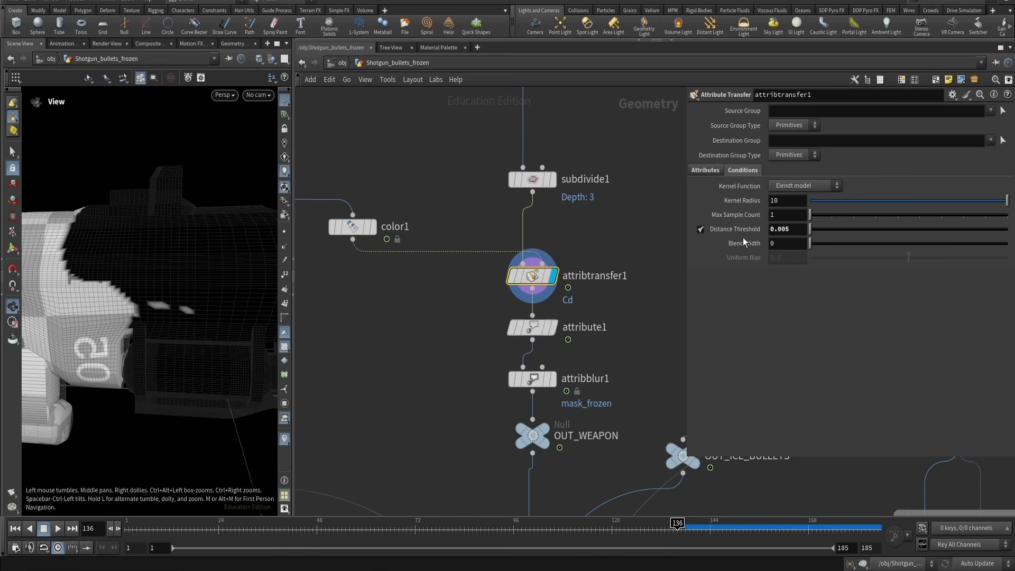
Try a Distance Threshold of 10 on attribtransfer1, then undo the change
type("10")
key("Return")
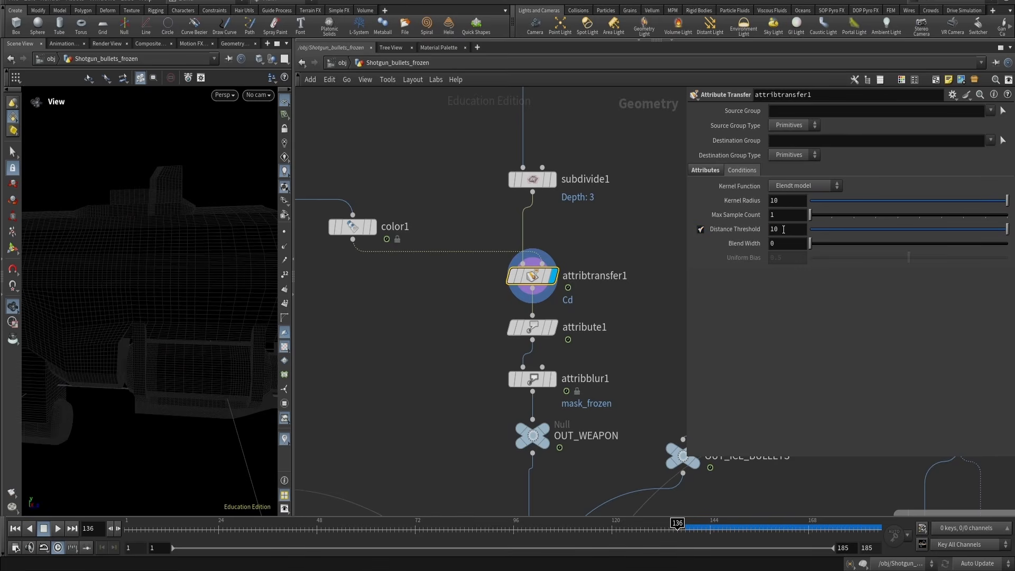
key("ctrl+z")
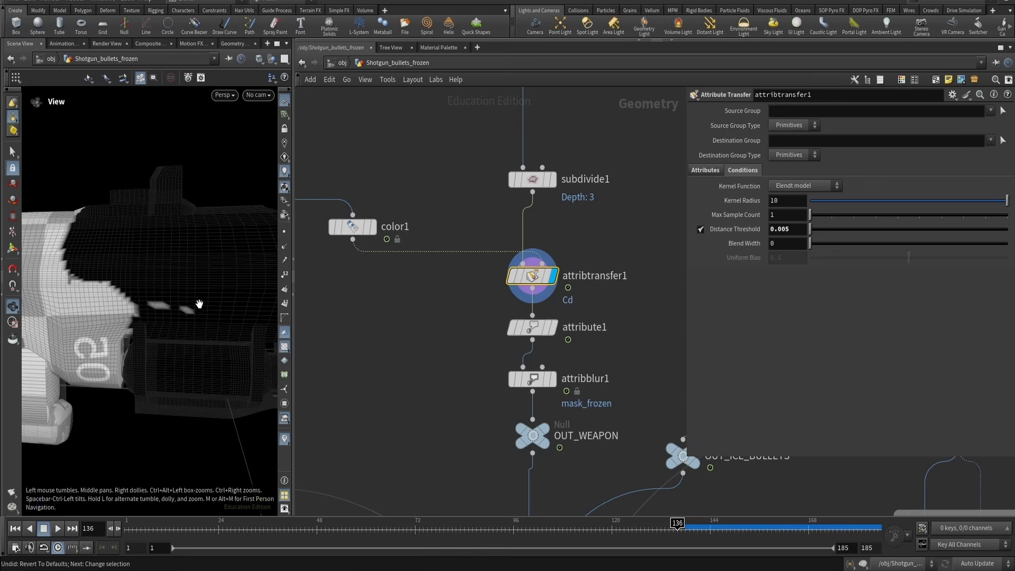
Tumble the viewport, zoom out of the network and display the ALL_LAYERS_WEAPON file cache
middle_click_drag(141, 253, 150, 296)
left_click_drag(150, 297, 160, 298)
middle_click_drag(452, 314, 466, 326)
scroll(467, 325, "down", 4)
middle_click_drag(318, 337, 600, 309)
left_click(409, 321)
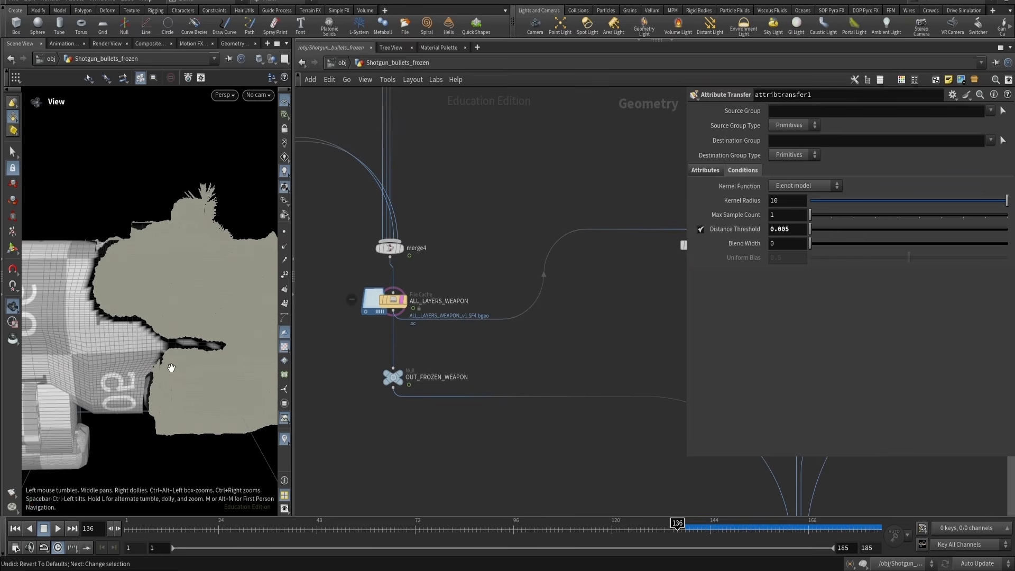
scroll(592, 362, "down", 3)
scroll(394, 332, "up", 3)
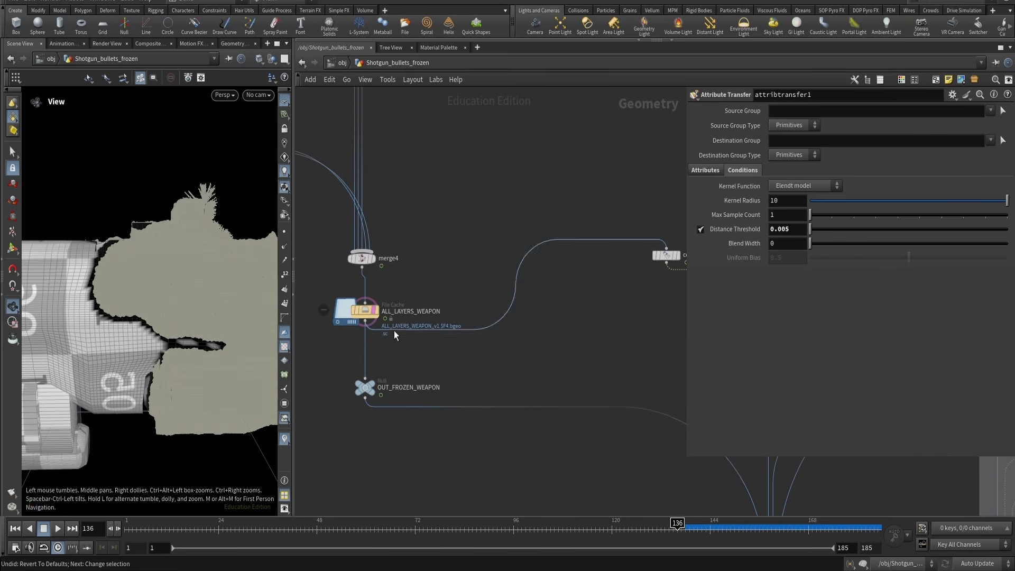
left_click(366, 311)
middle_click_drag(581, 358, 360, 344)
Display attribute1 and then attribblur1, tumbling the viewport to inspect the blurred mask on the gun
left_click(550, 301)
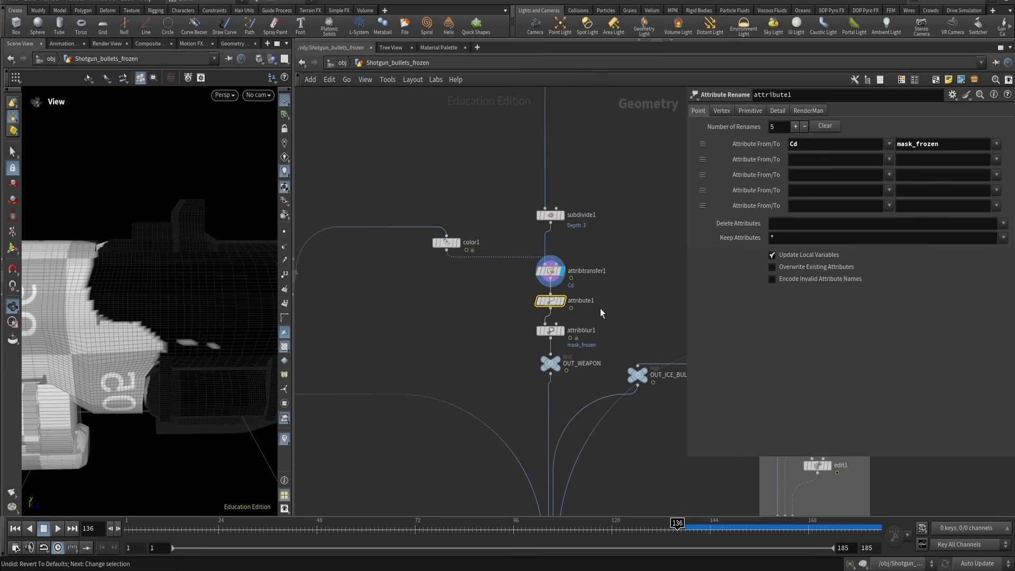
key("r")
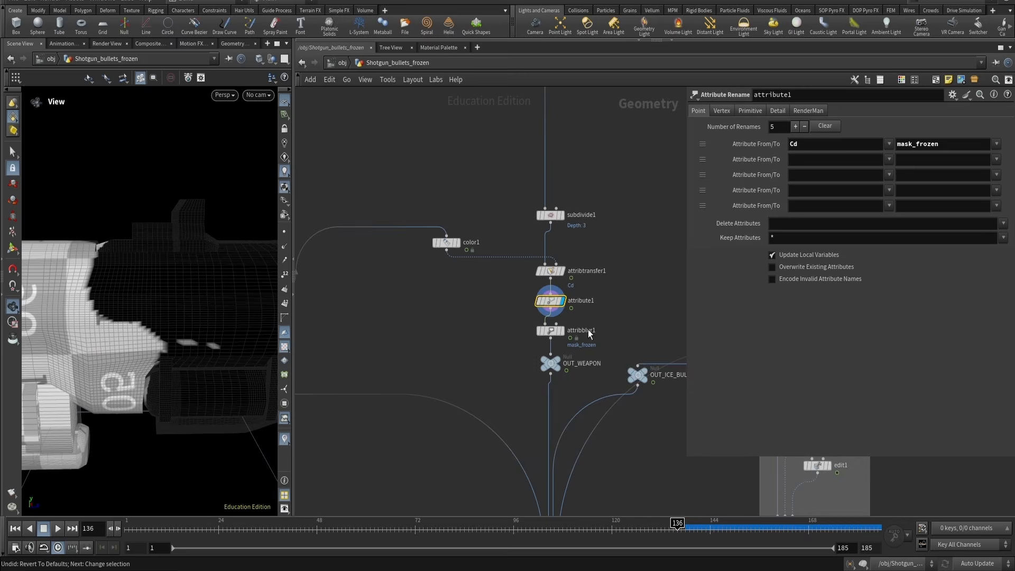
scroll(588, 331, "up", 3)
left_click(594, 342)
key("r")
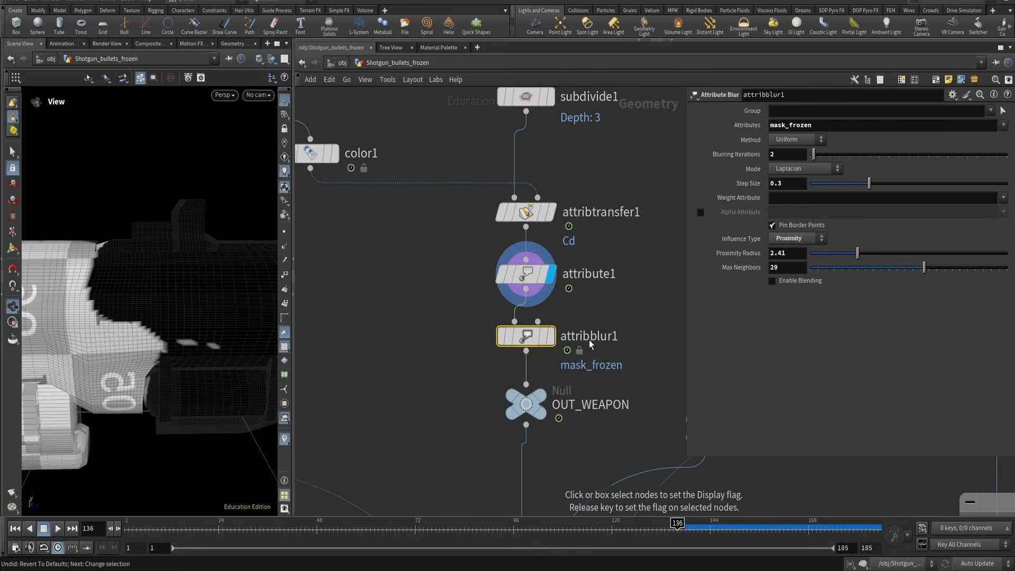
left_click_drag(121, 312, 93, 284)
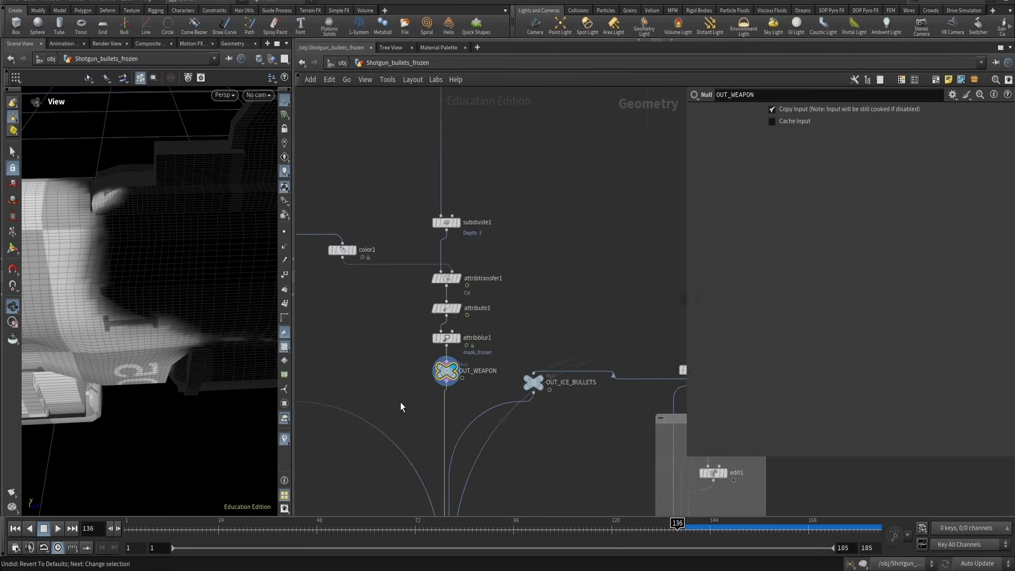
Zoom out of the network, display the ICE_BODY_BULLETS_GEO_CACHE node and tumble the viewport
scroll(403, 404, "down", 3)
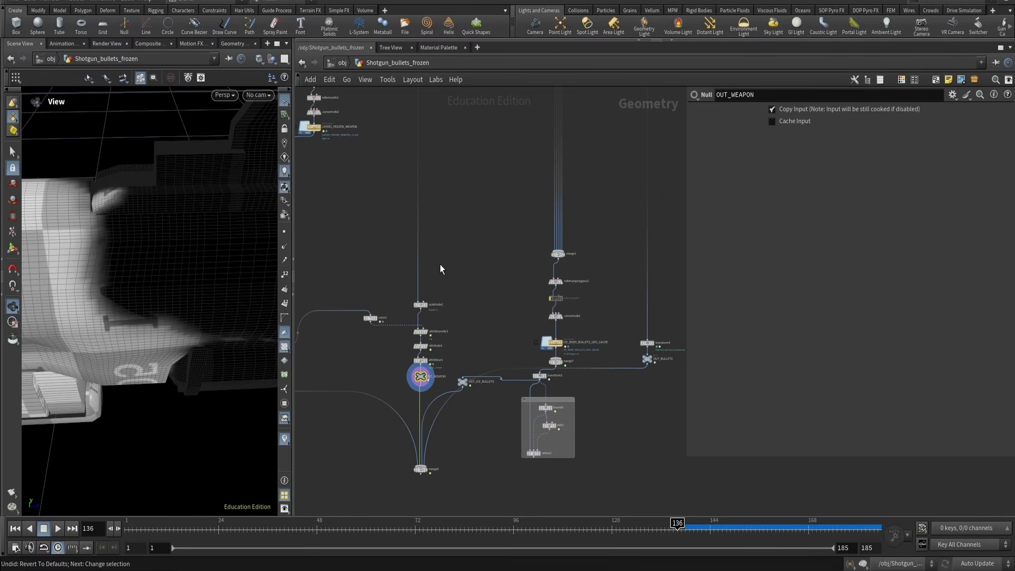
left_click_drag(349, 291, 438, 300)
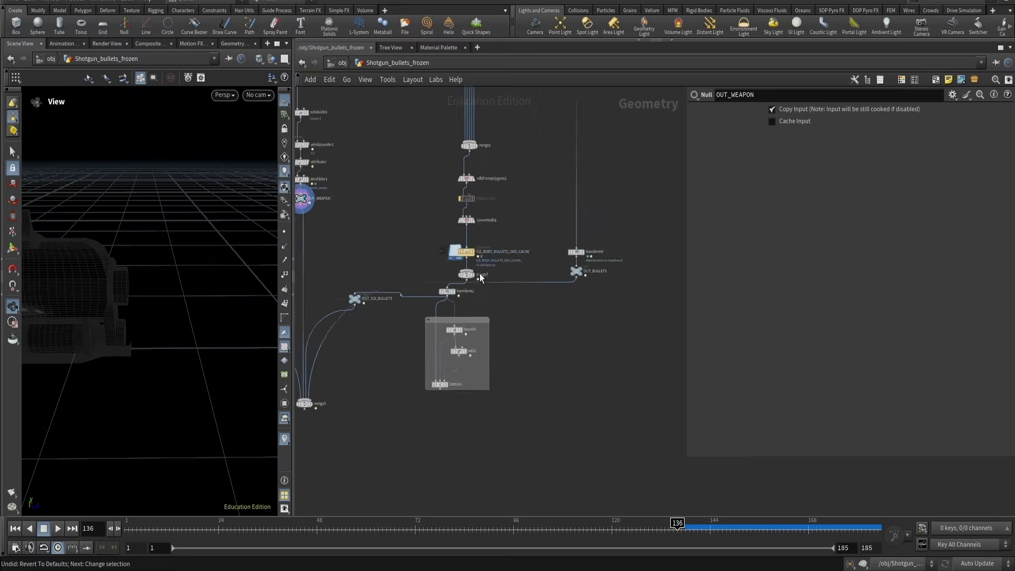
left_click_drag(375, 218, 488, 265)
key("r")
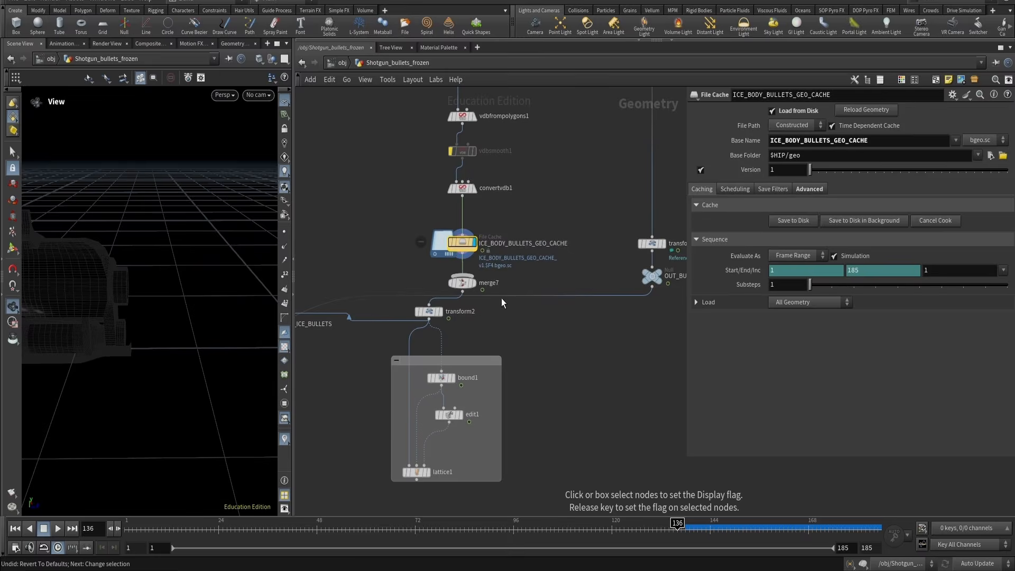
mouse_move(100, 285)
left_mouse_down()
mouse_move(79, 333)
mouse_move(181, 344)
mouse_move(127, 291)
mouse_move(138, 289)
left_mouse_up()
left_click_drag(137, 276, 151, 285)
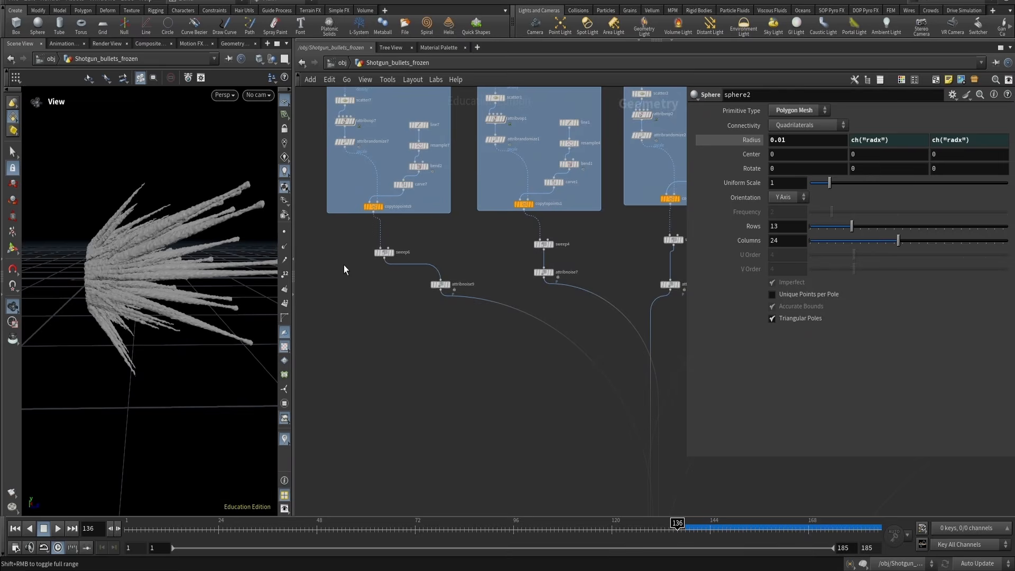
Move to the FIRST SPAWN BASE network, display normal7 and inspect its normals through the visualizers
middle_click_drag(344, 270, 369, 365)
scroll(330, 142, "up", 3)
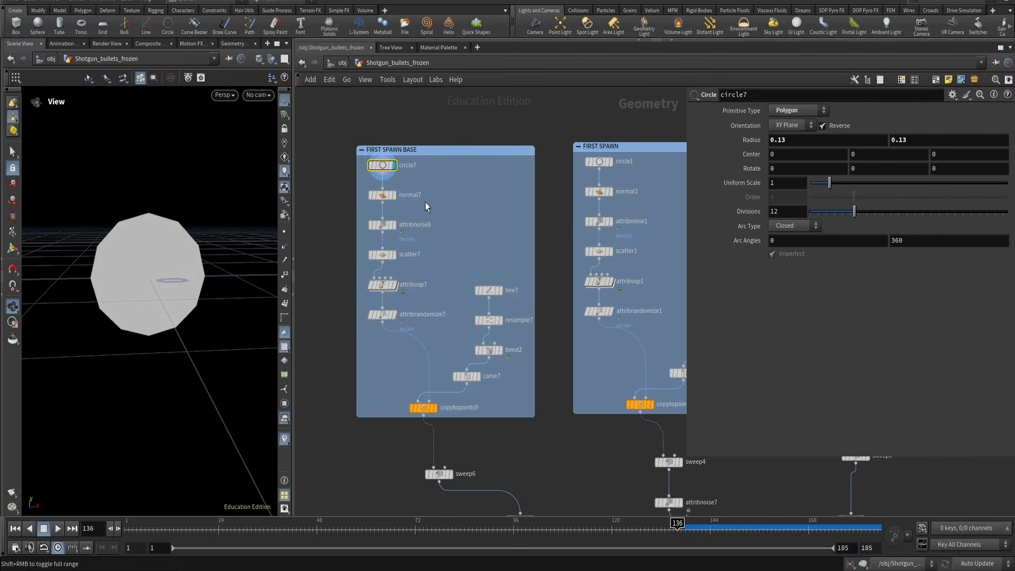
left_click(394, 195)
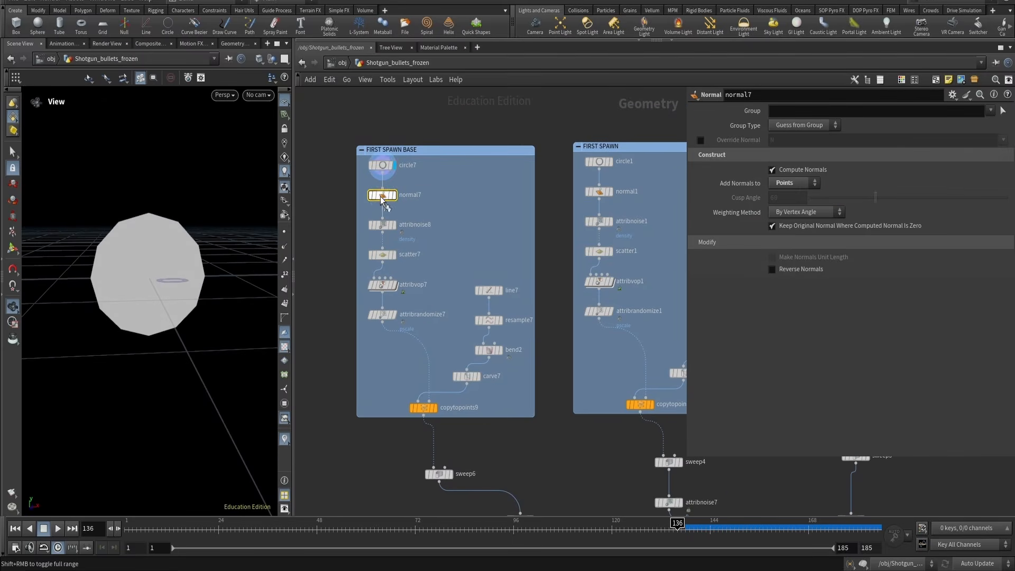
left_click(284, 444)
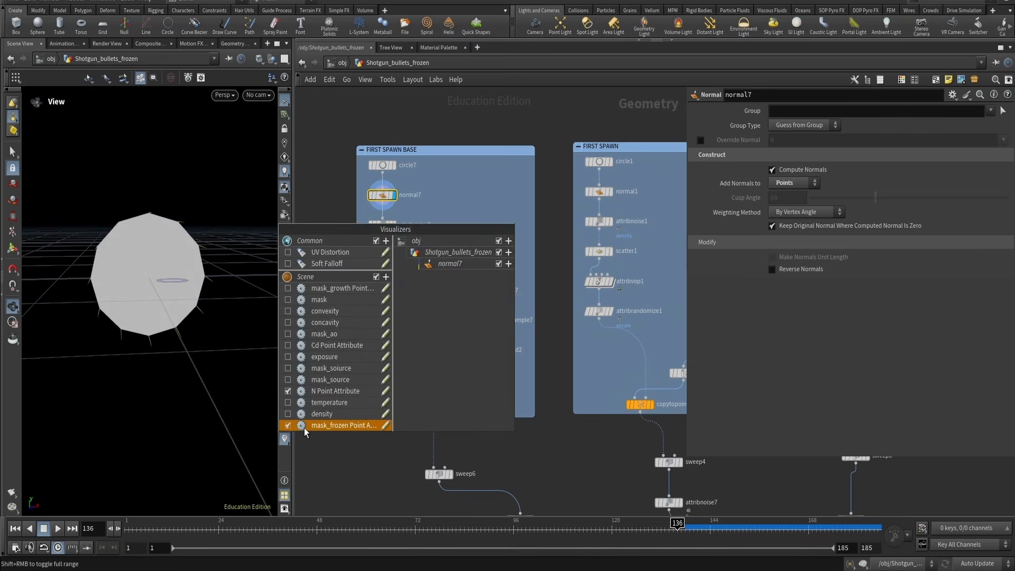
left_click_drag(141, 302, 169, 243)
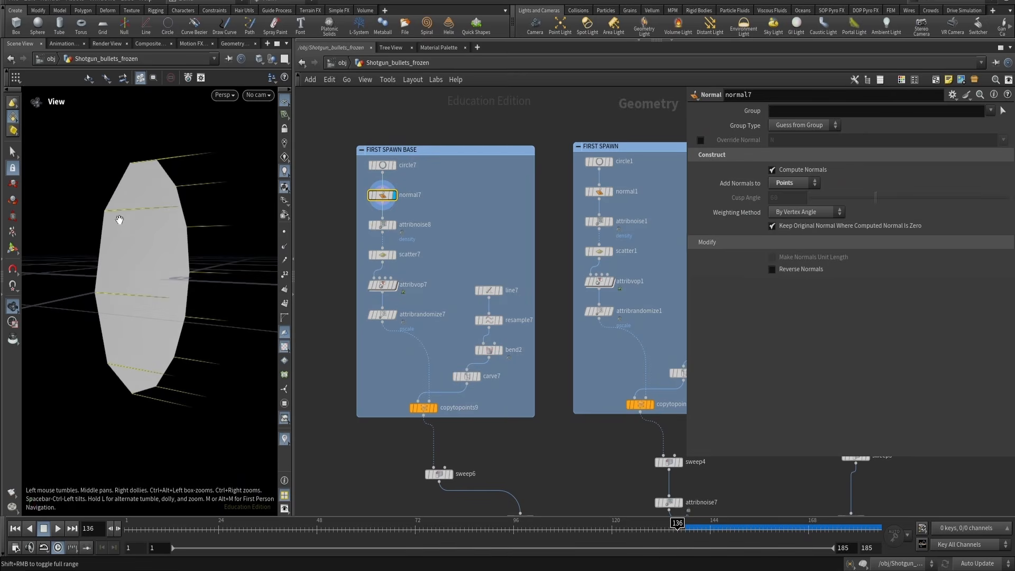
Display attribnoise8 and enable the density visualizer to view the noise on the circle
left_click(371, 227)
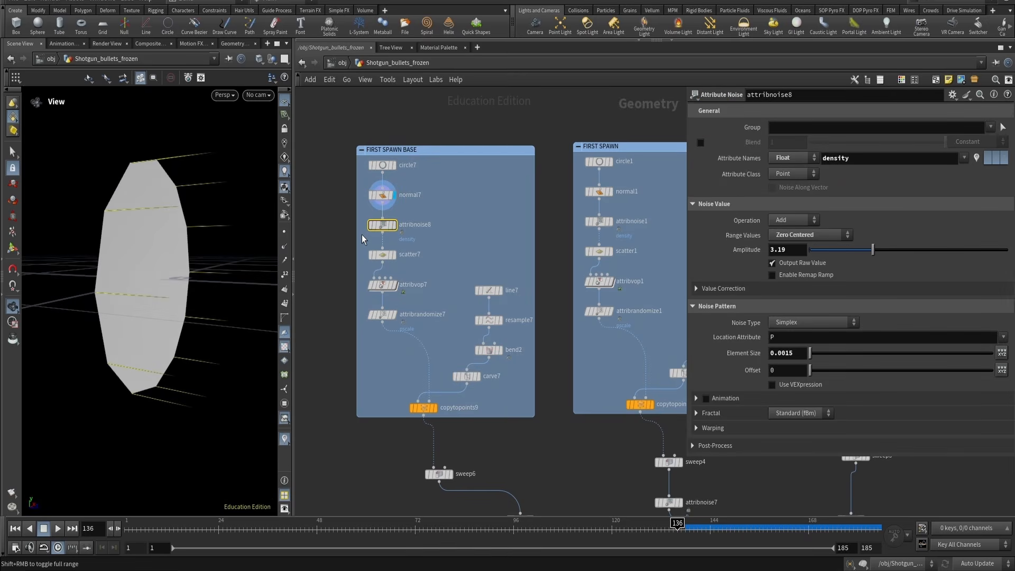
left_click(393, 226)
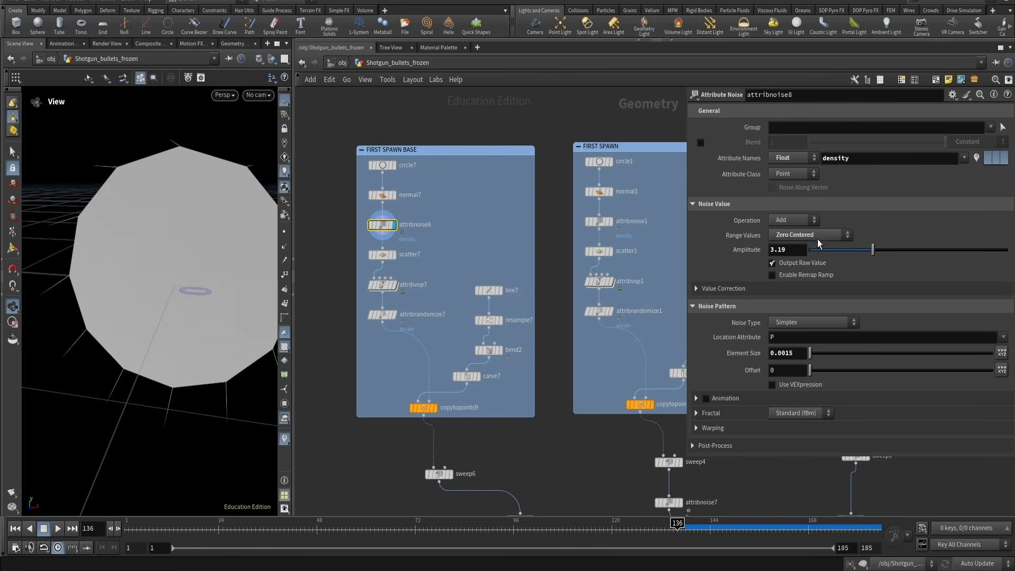
left_click(287, 441)
left_click(288, 414)
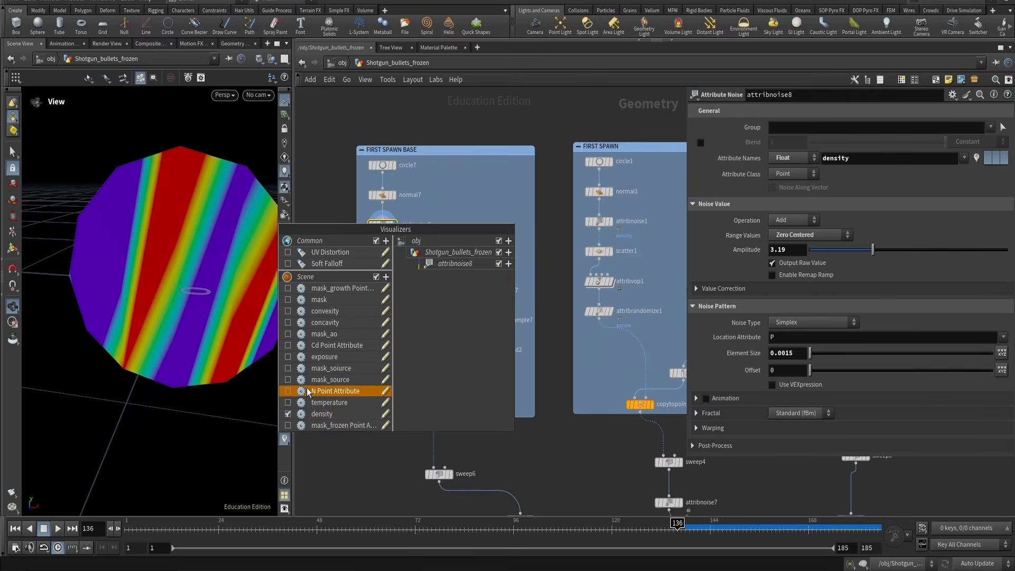
left_click_drag(196, 228, 217, 229)
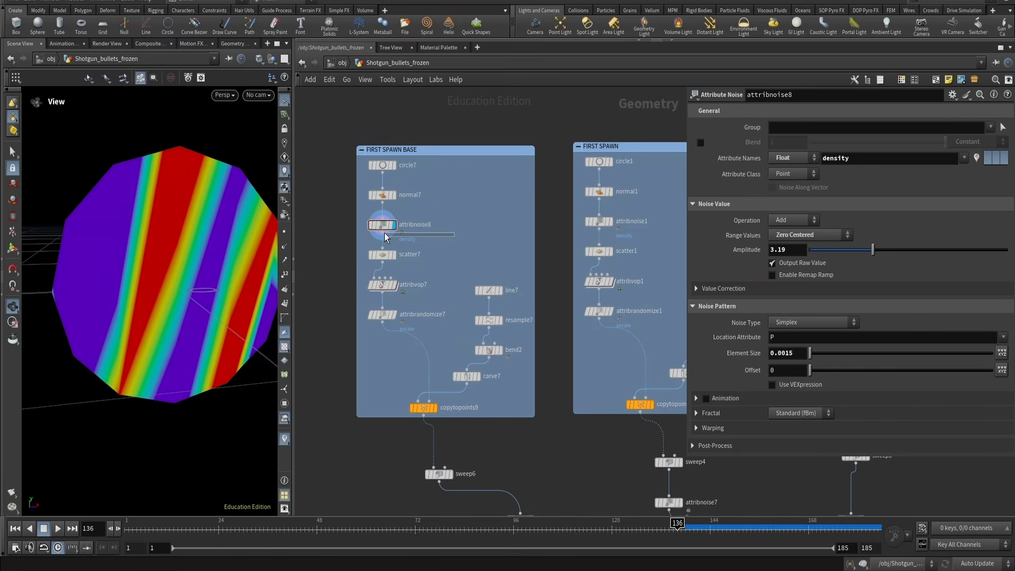
Switch the display between scatter7, attribnoise8 and circle7 to compare each stage
left_click_drag(386, 232, 351, 259)
key("r")
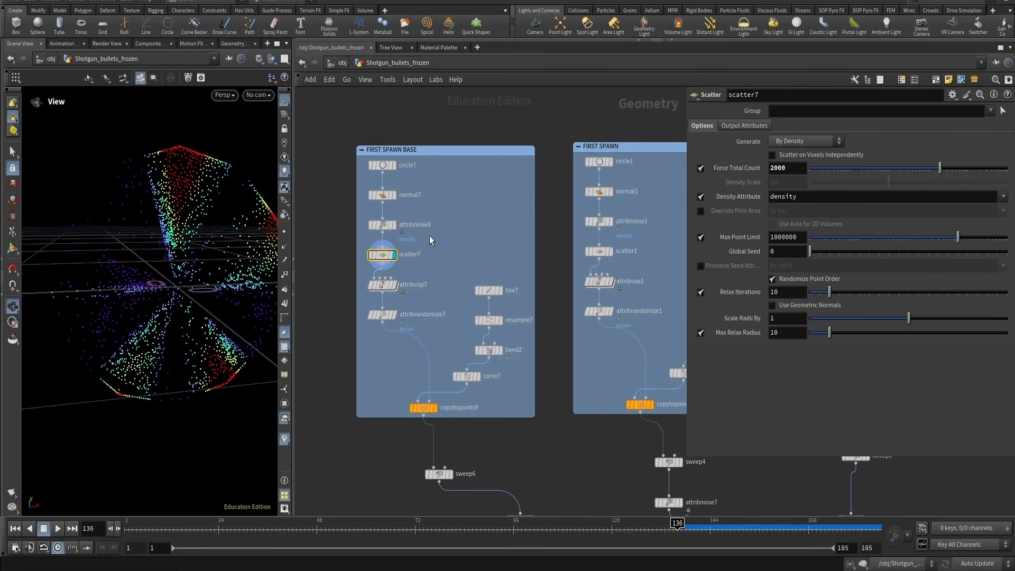
left_click_drag(424, 243, 366, 230)
key("r")
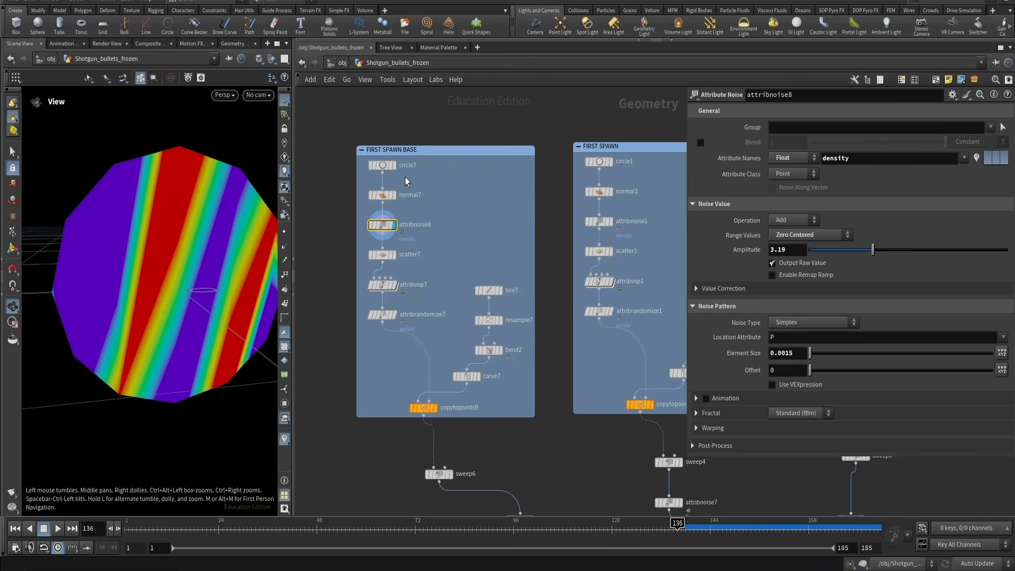
left_click_drag(405, 177, 365, 163)
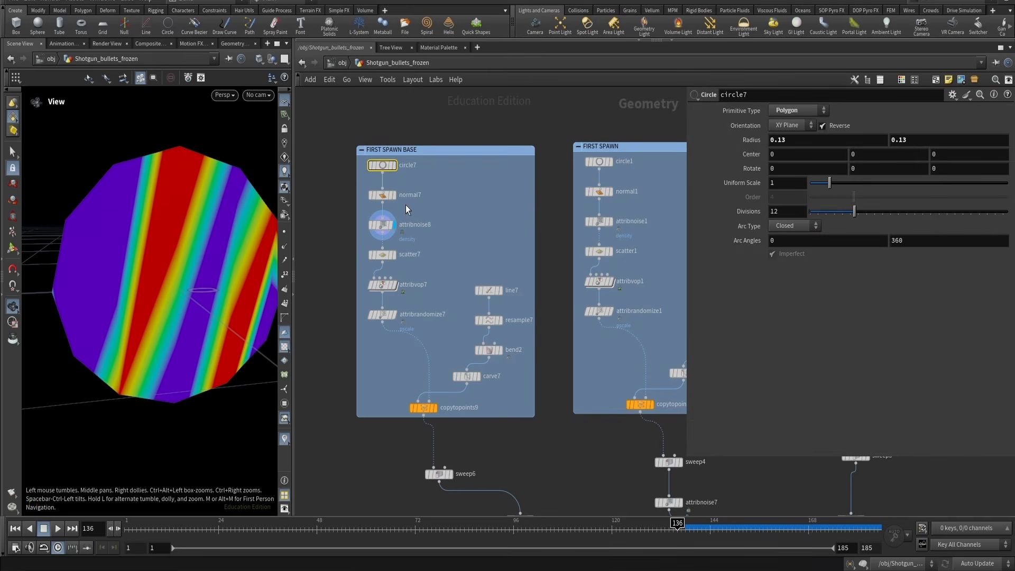
left_click(390, 254)
left_click(394, 254)
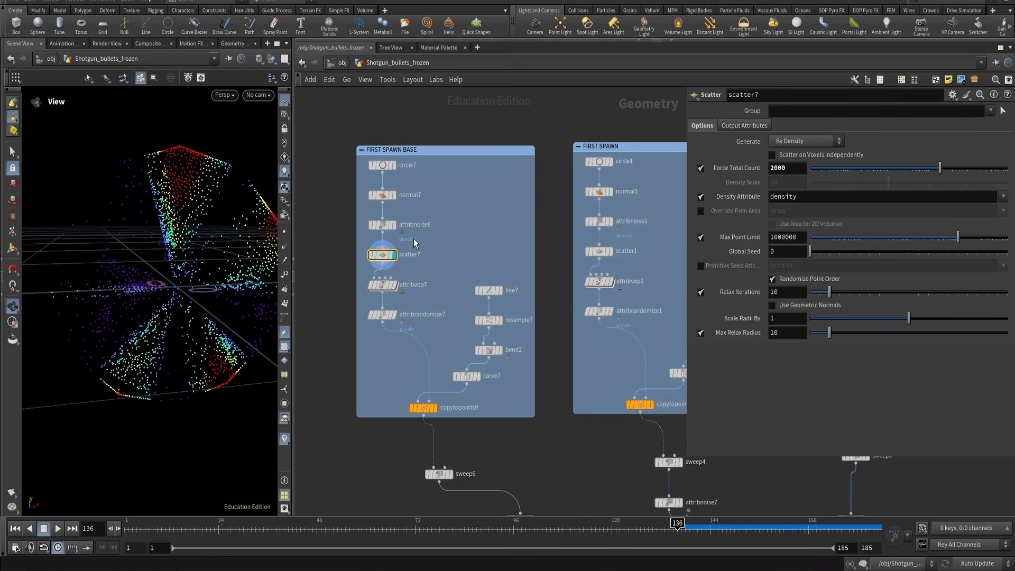
left_click(394, 165)
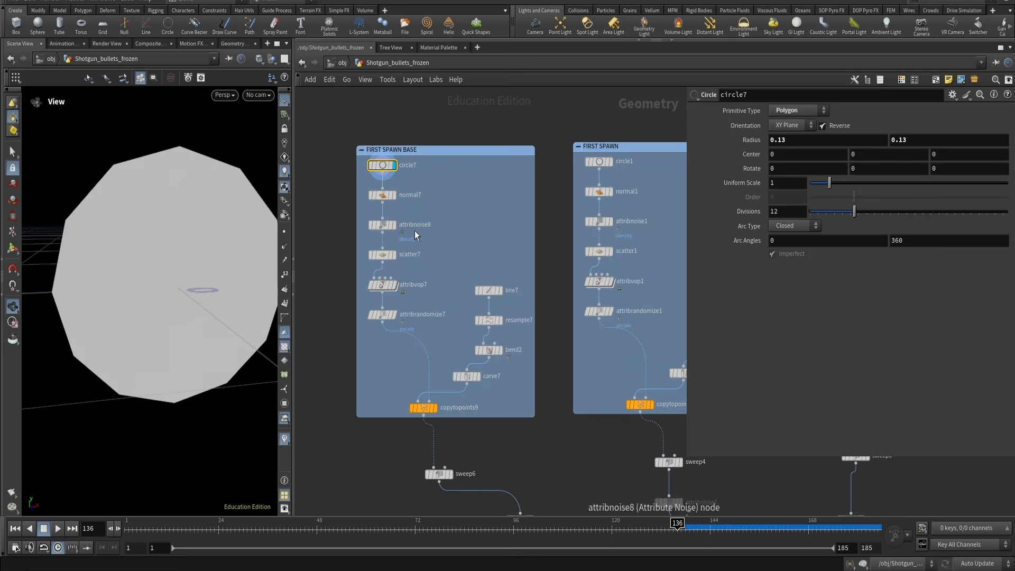
Display scatter7 and toggle its Density Attribute option off and back on
left_click(394, 255)
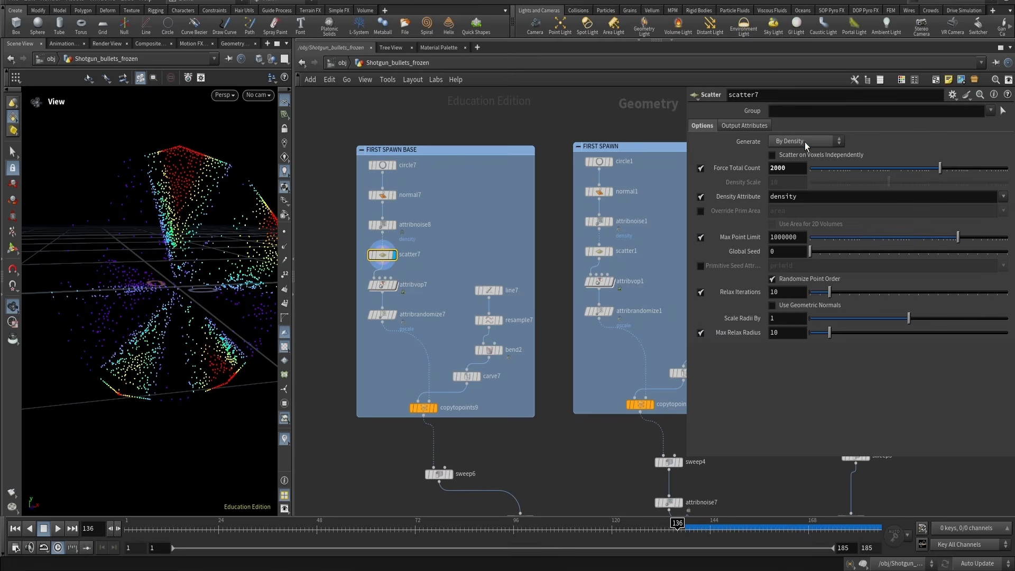
left_click(702, 198)
left_click(702, 198)
Select attribnoise8 and set its Element Size to about 0.55
left_click(406, 226)
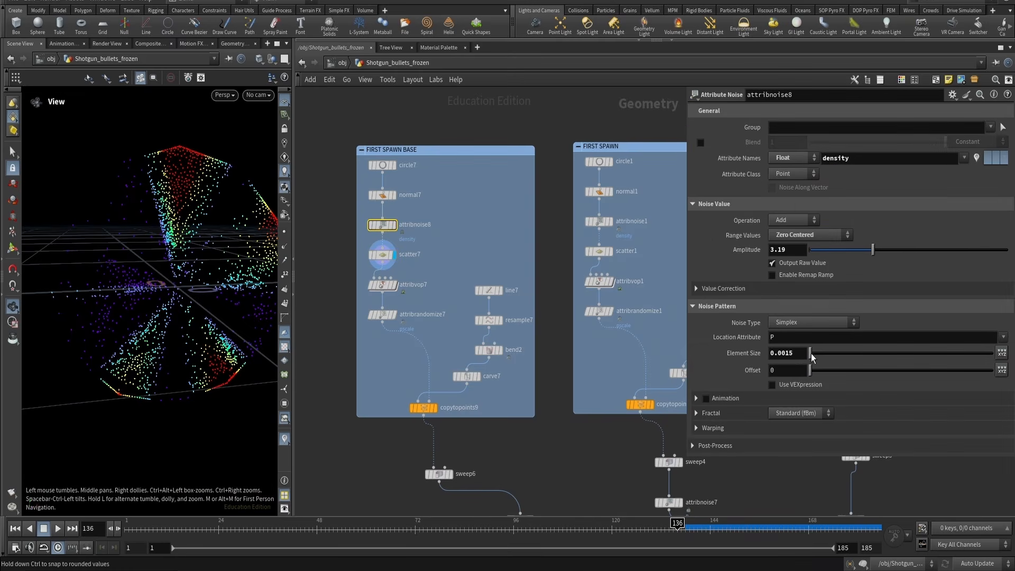
mouse_move(820, 353)
left_mouse_down()
mouse_move(846, 353)
mouse_move(817, 353)
left_mouse_up()
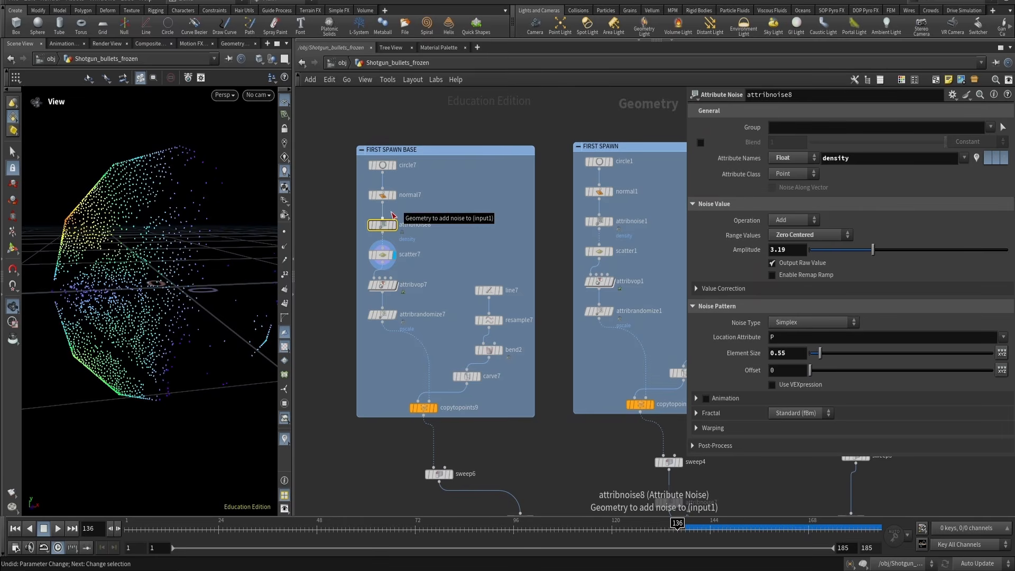
Select scatter7 and turn off its Relax Iterations option to compare the point distribution
key("alt+Tab")
key("Escape")
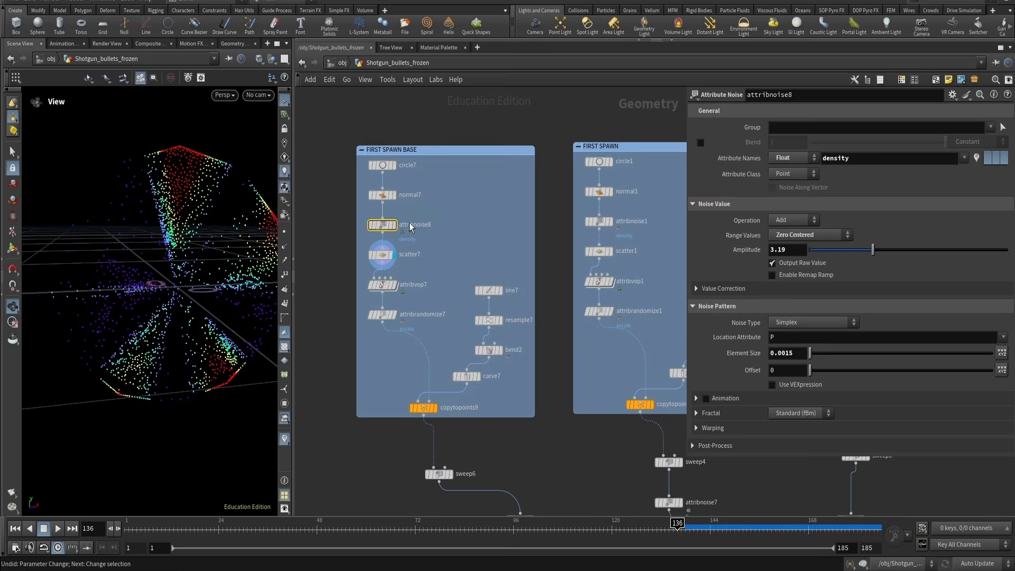
left_click(374, 216)
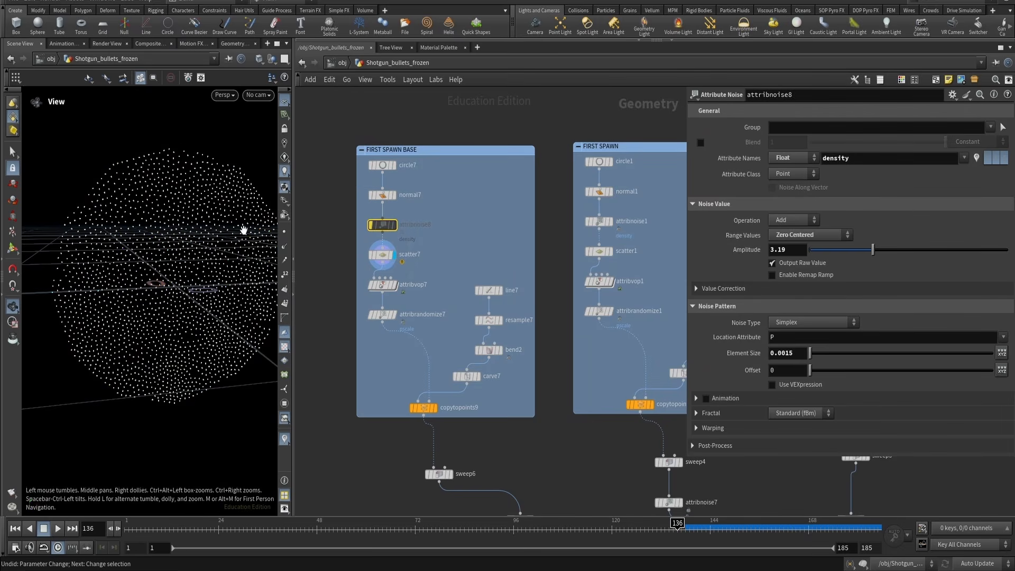
left_click_drag(131, 204, 154, 206)
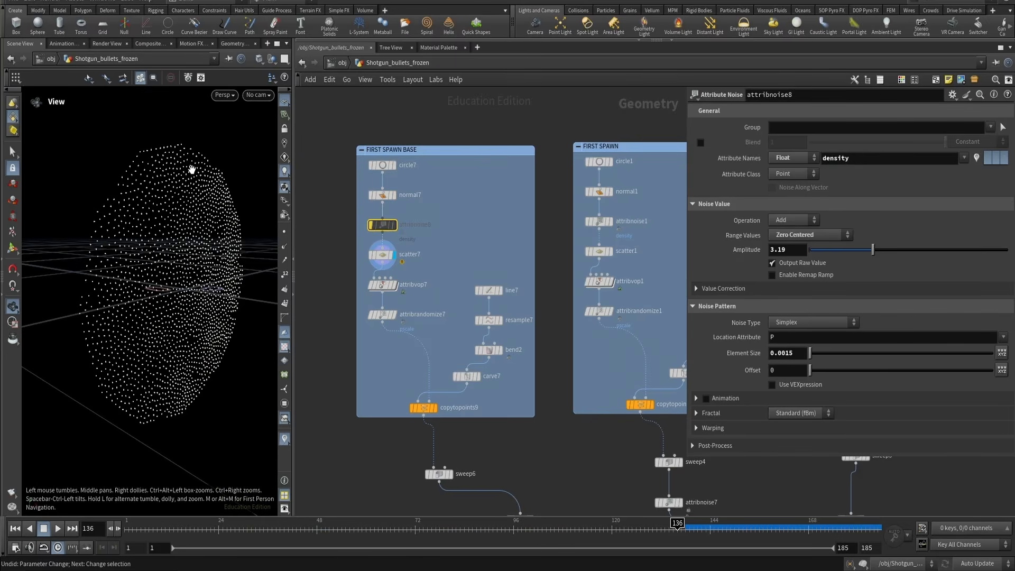
left_click(411, 254)
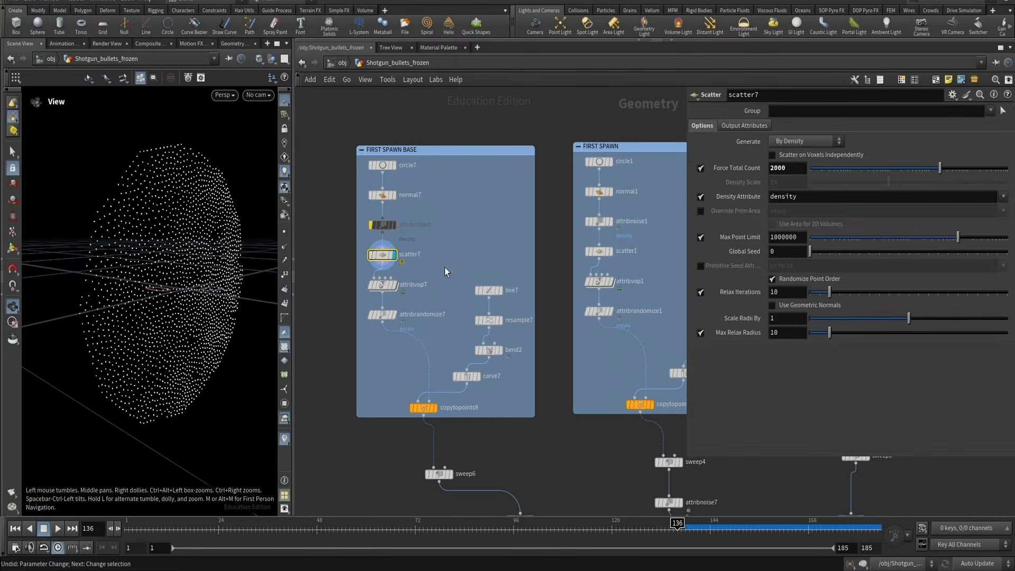
left_click(701, 292)
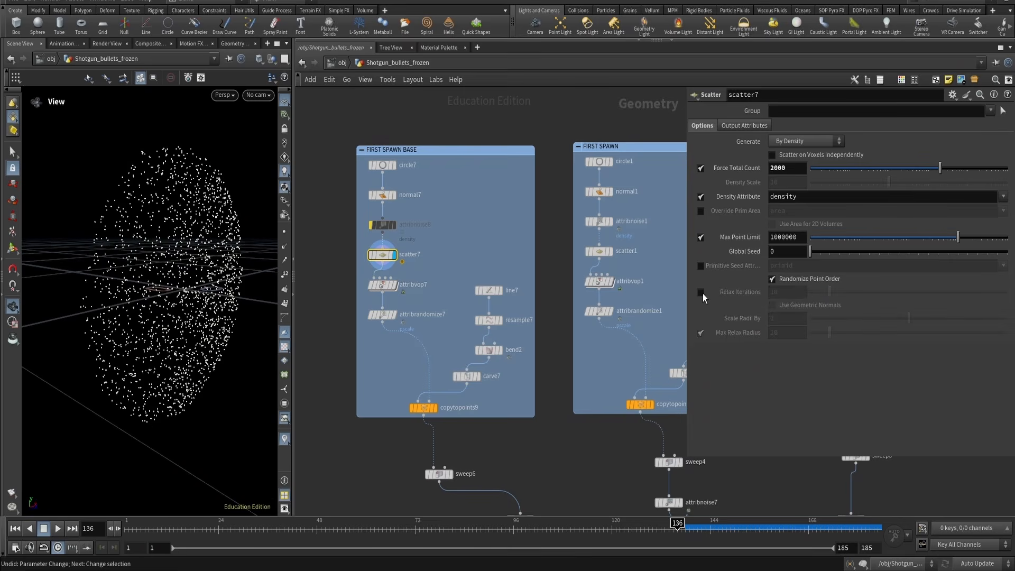
mouse_move(163, 261)
left_mouse_down()
mouse_move(147, 245)
mouse_move(171, 247)
left_mouse_up()
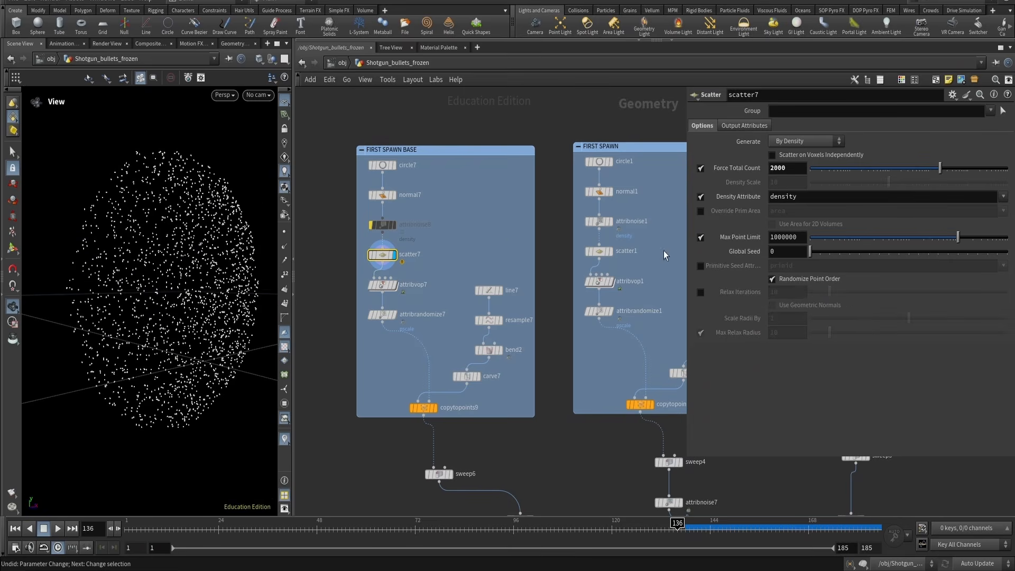
Display attribnoise8 to view the density noise, then undo and redo the recent changes
left_click(383, 225)
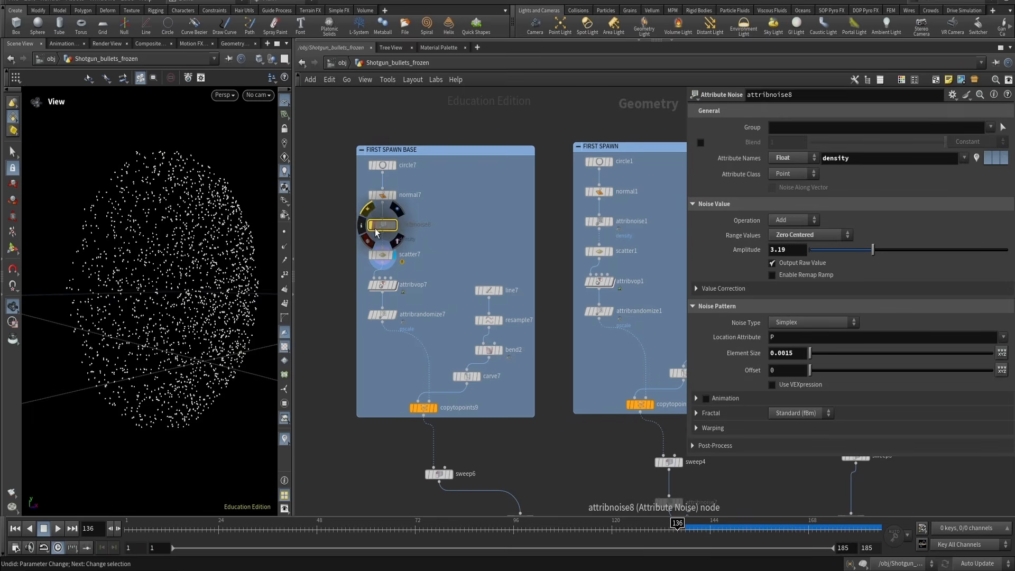
left_click(368, 213)
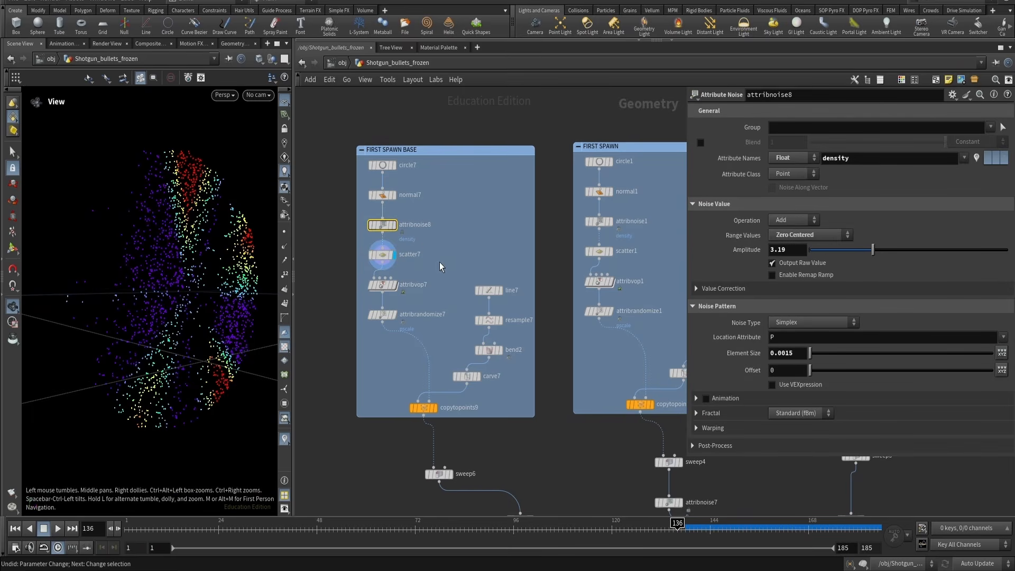
left_click_drag(191, 223, 204, 229)
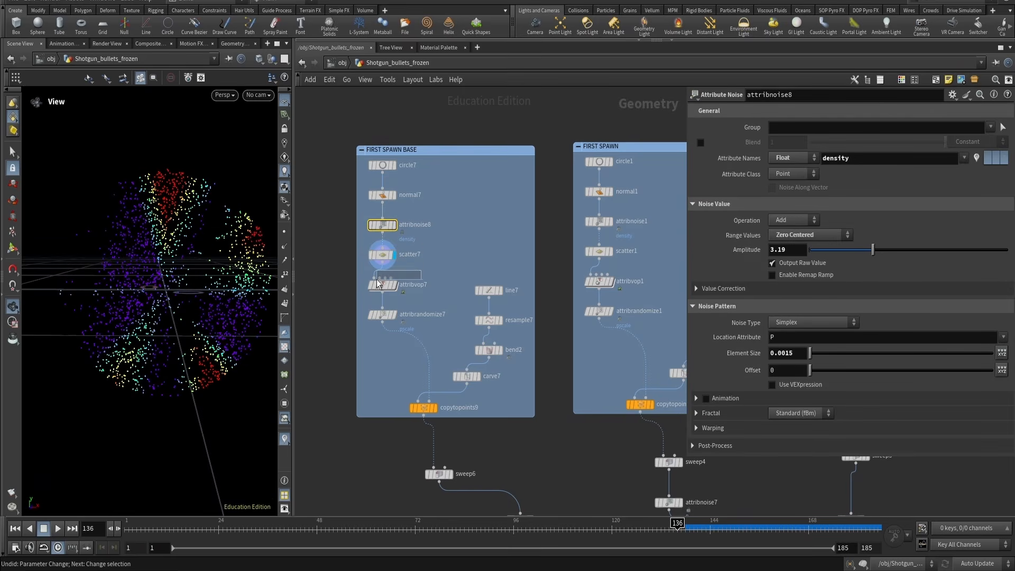
left_click(367, 255)
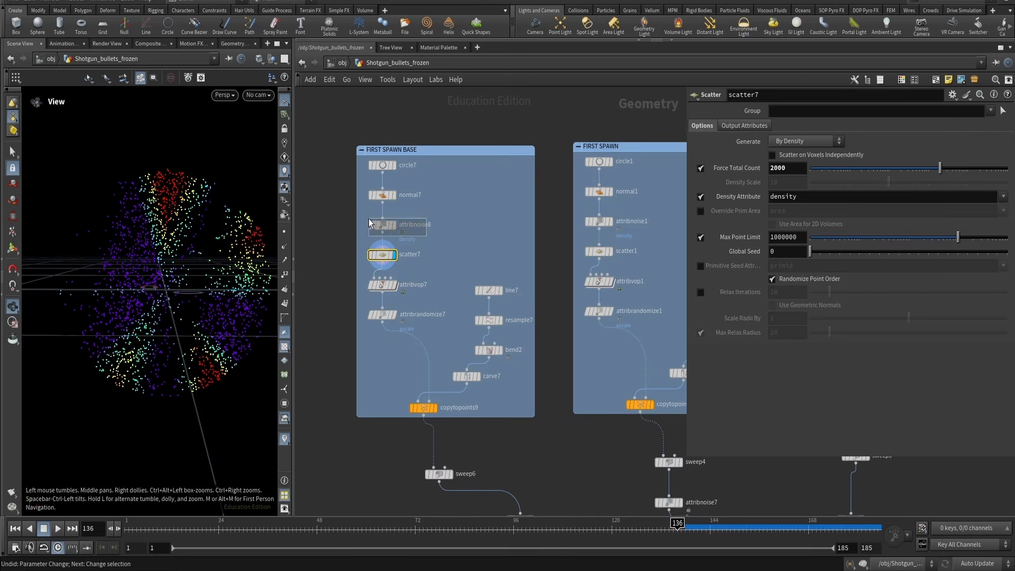
key("ctrl+z")
key("ctrl+shift+z")
key("ctrl+shift+z")
key("ctrl+shift+z")
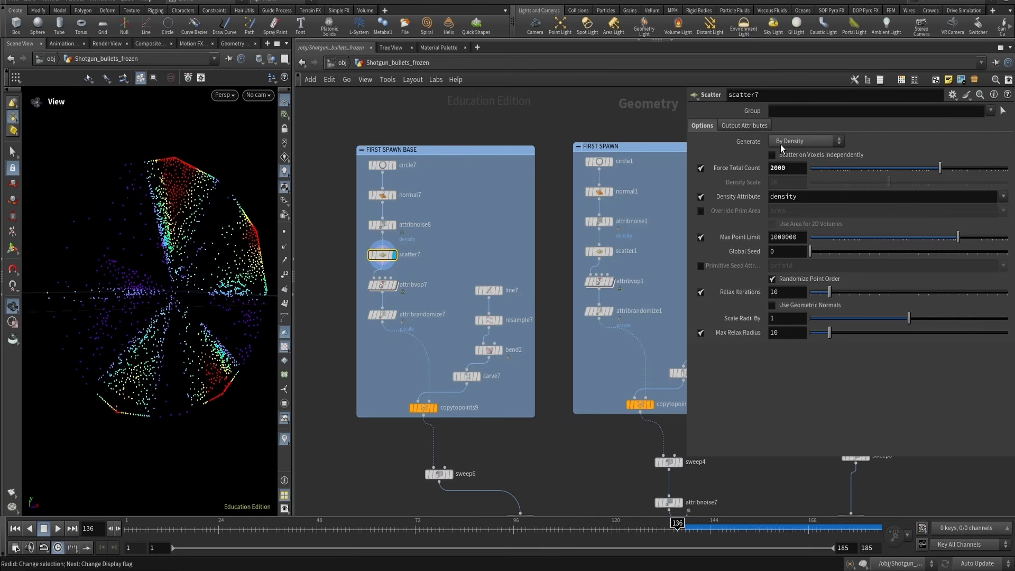
Select attribvop7 and review its containment, vortex and forward ramp parameters
left_click_drag(685, 135, 673, 135)
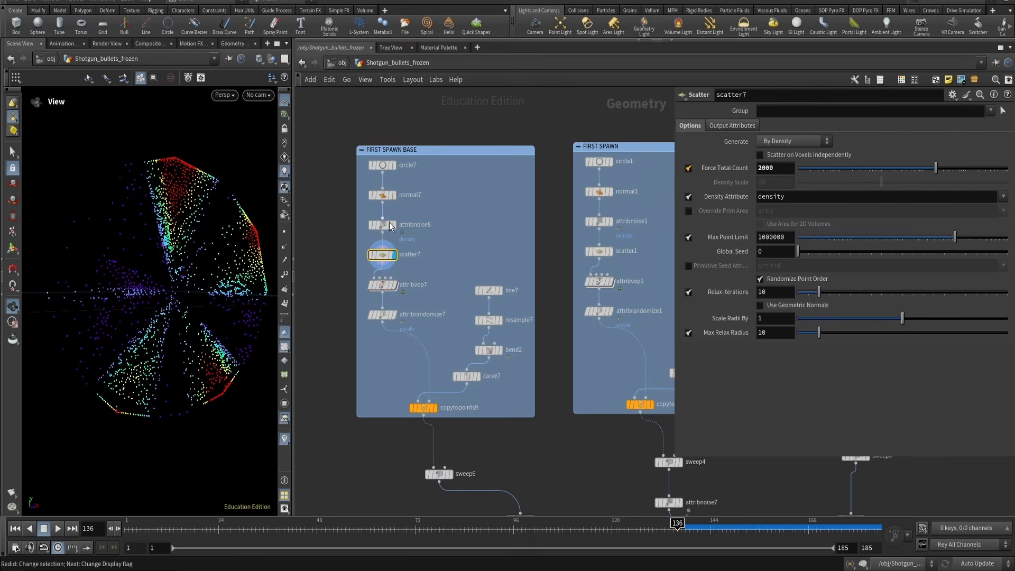
left_click(388, 291)
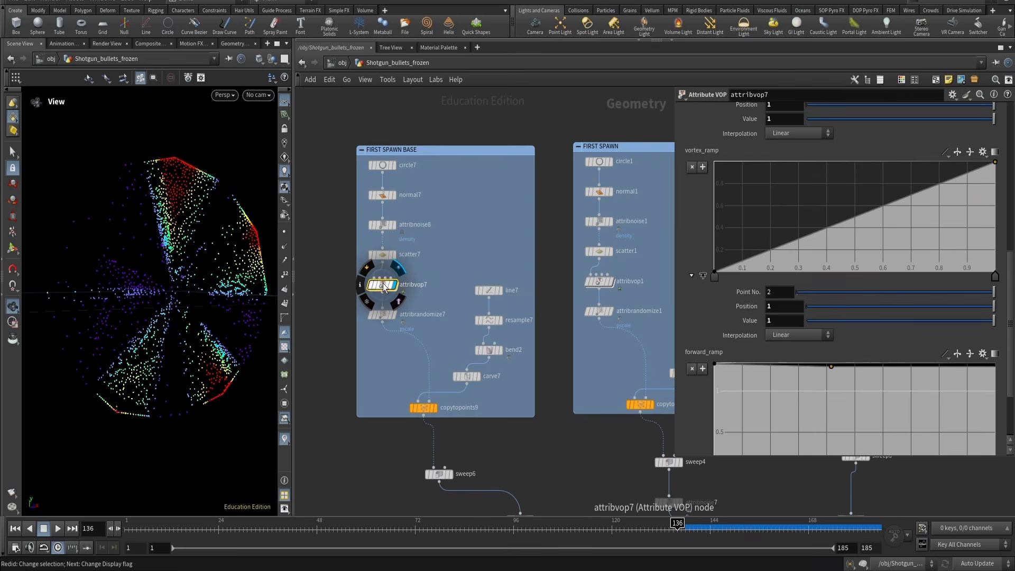
scroll(757, 247, "down", 3)
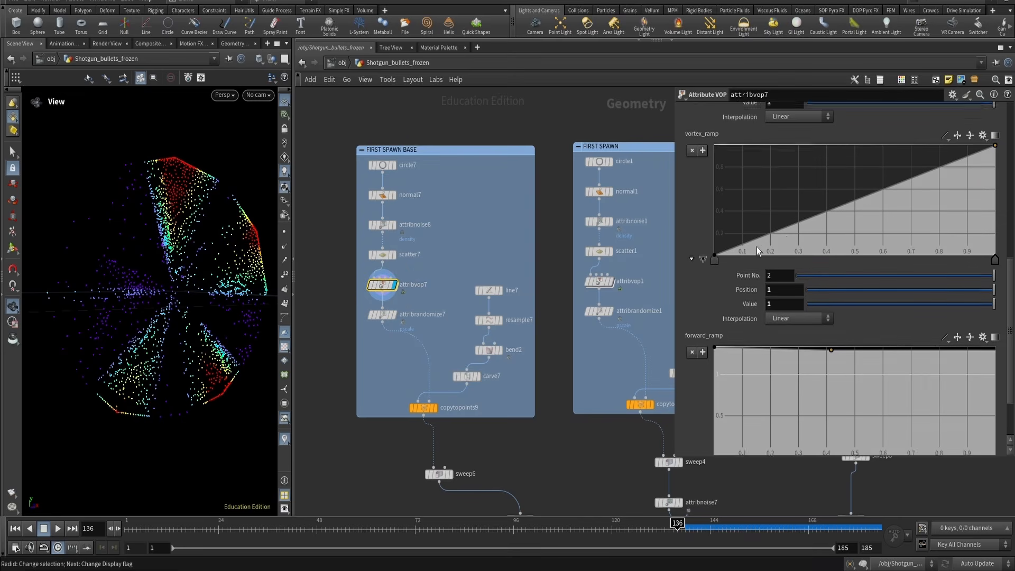
scroll(685, 259, "up", 8)
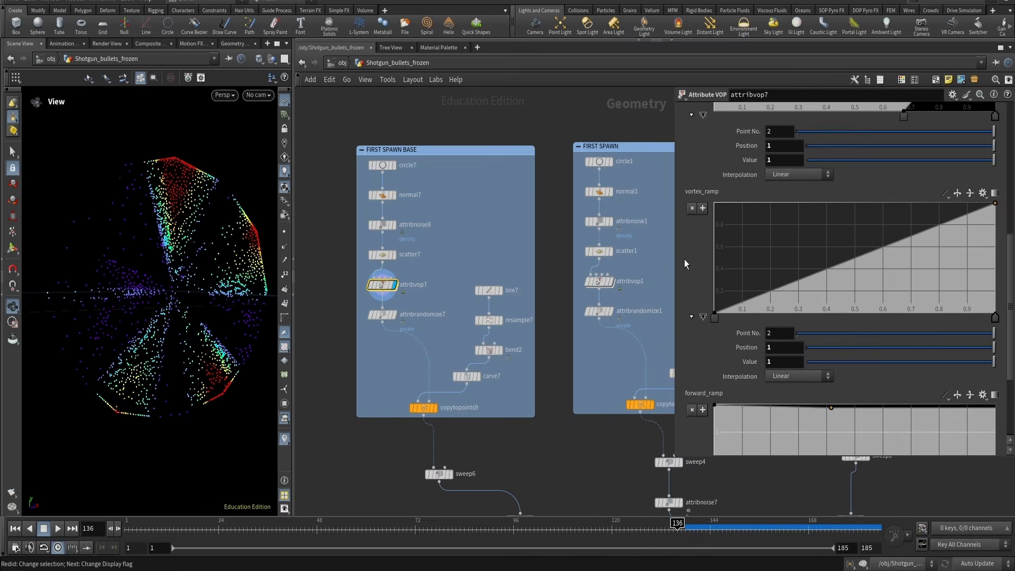
scroll(685, 259, "up", 4)
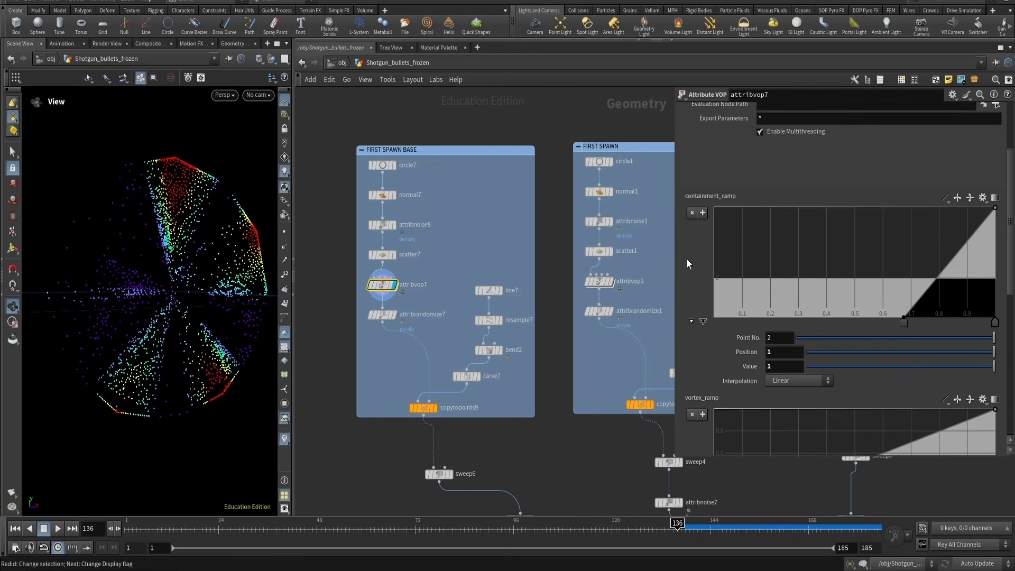
Select scatter7 and enable the N Point Attribute visualizer to show the point normals
left_click(382, 255)
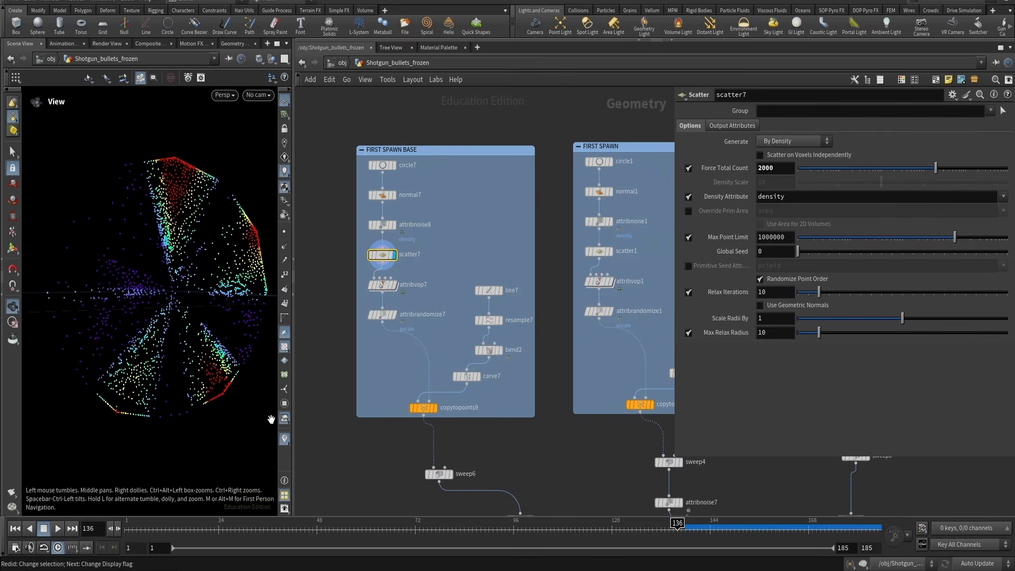
left_click(286, 441)
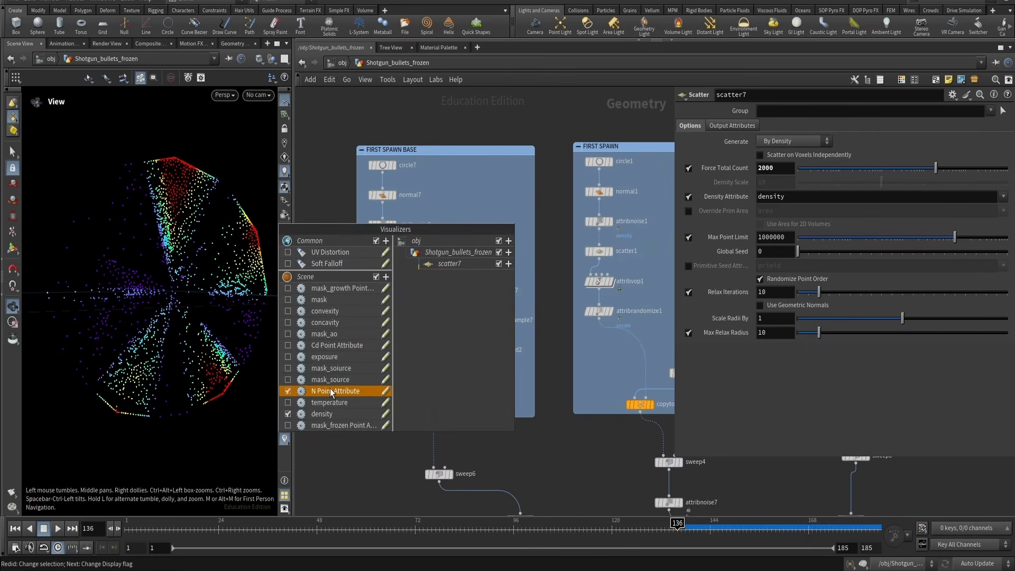
left_click(288, 391)
left_click_drag(125, 270, 139, 291)
scroll(129, 291, "down", 5)
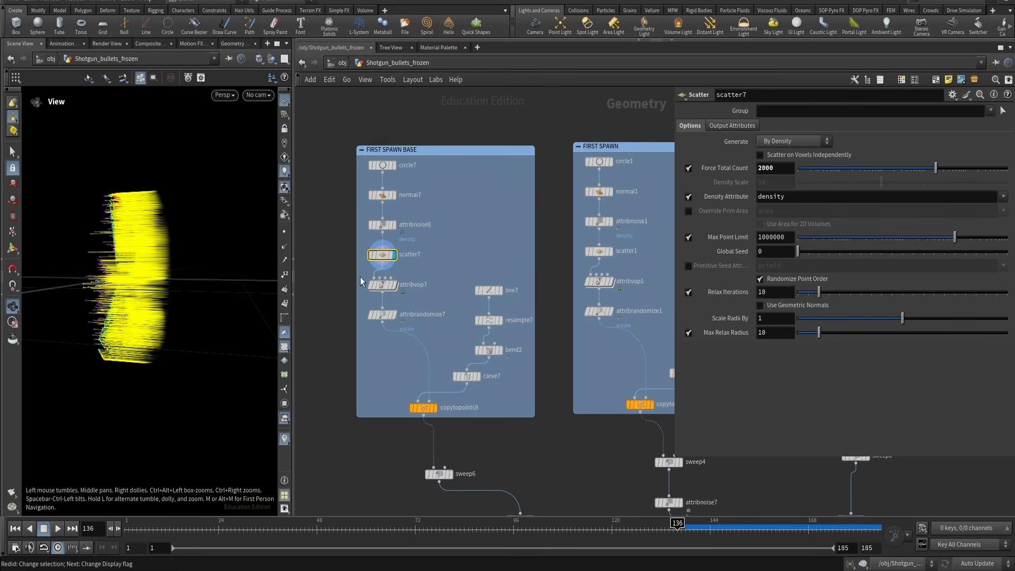
Display attribvop7 and examine the swirled normals alongside its ramp parameters
left_click(382, 289)
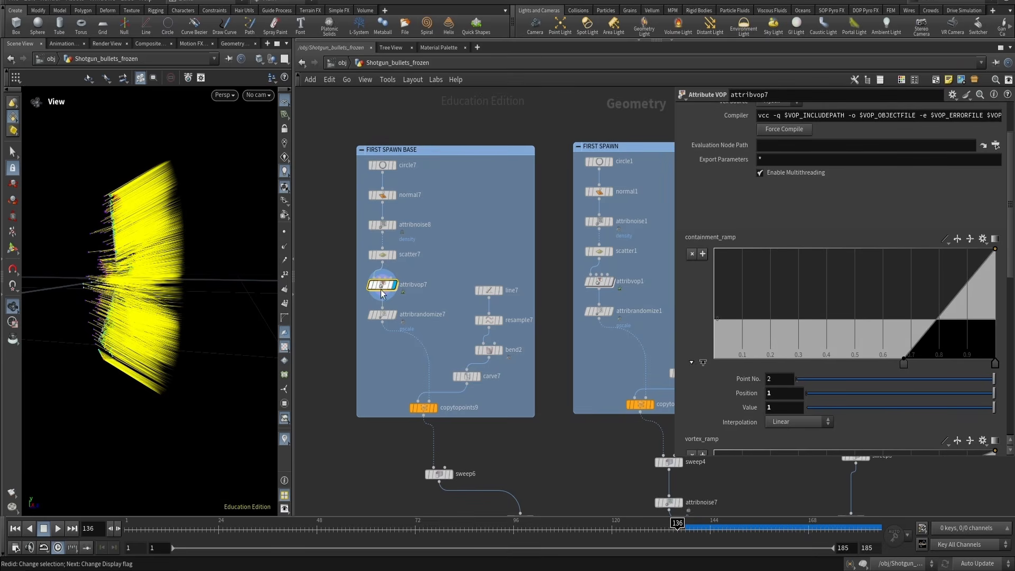
left_click_drag(158, 265, 114, 226)
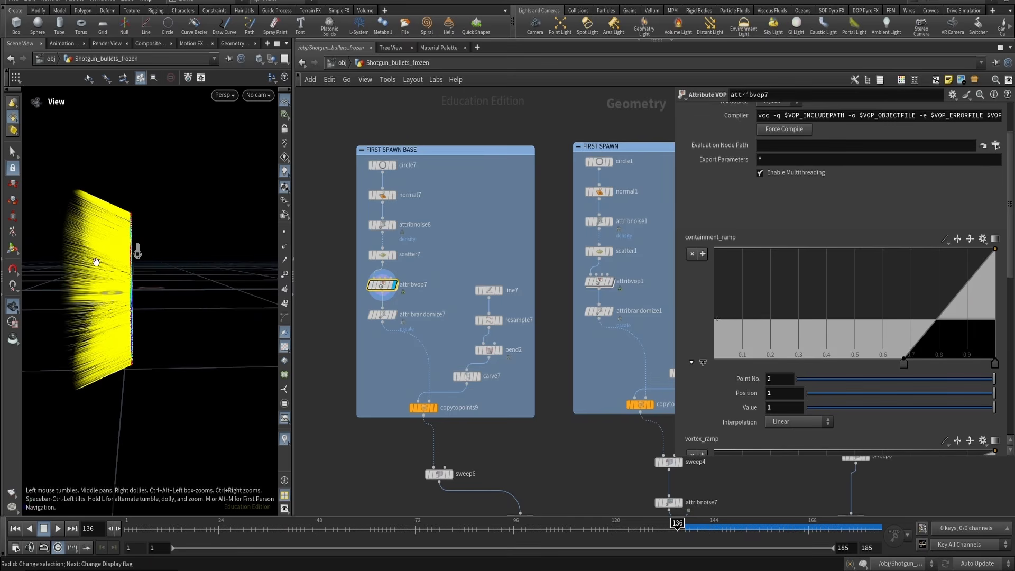
left_click_drag(122, 213, 222, 235)
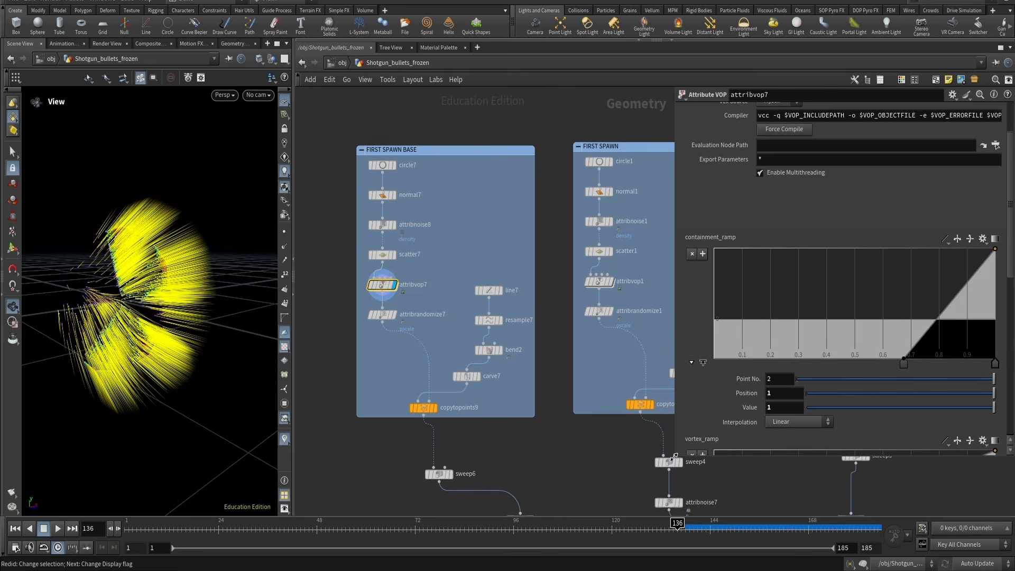
left_click_drag(675, 456, 609, 513)
scroll(723, 303, "down", 4)
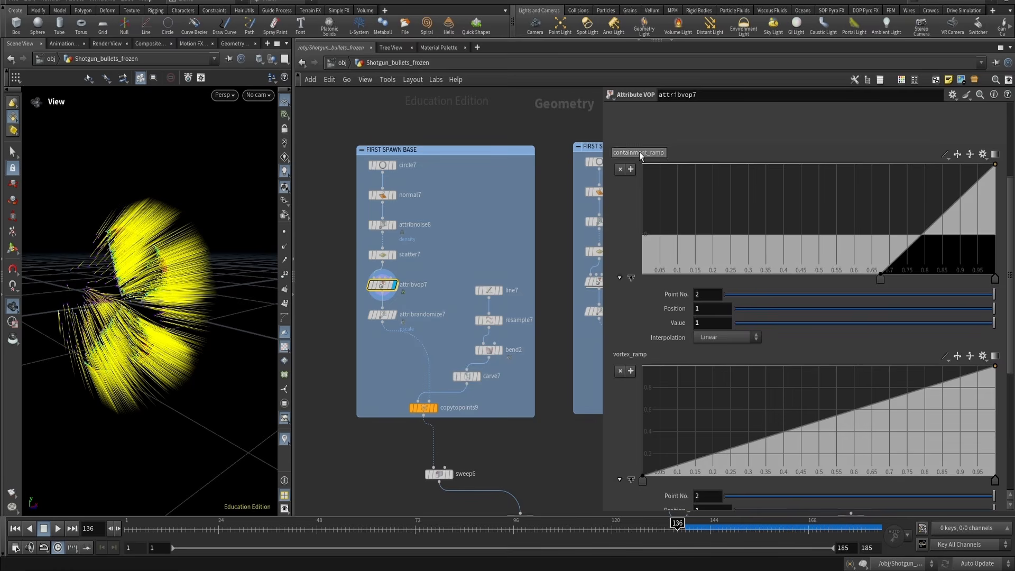
scroll(660, 293, "down", 7)
scroll(661, 272, "down", 1)
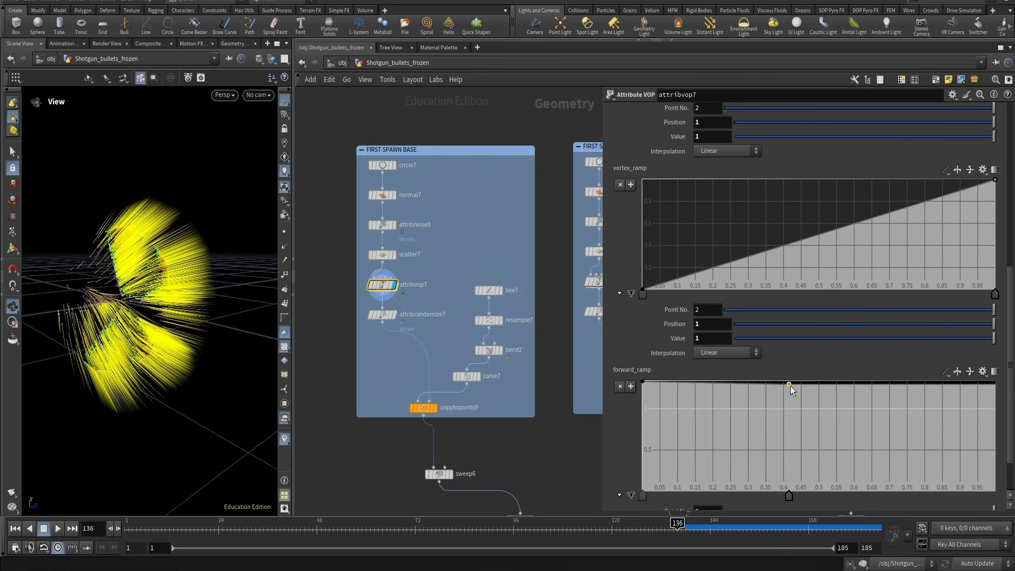
Try dragging points on the forward and vortex ramps, undoing the last ramp change
left_click_drag(789, 385, 825, 422)
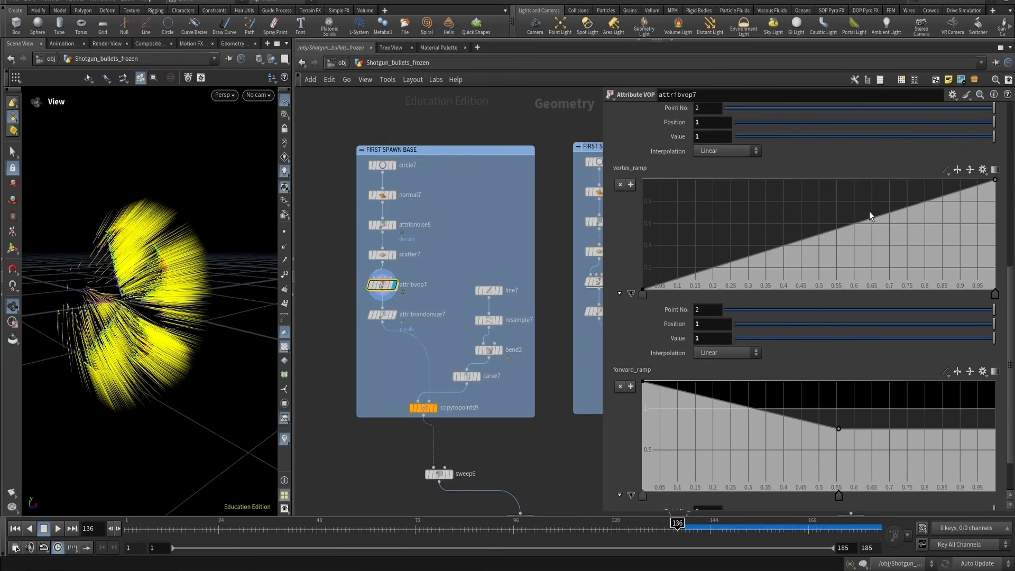
left_click_drag(887, 222, 716, 158)
key("ctrl+z")
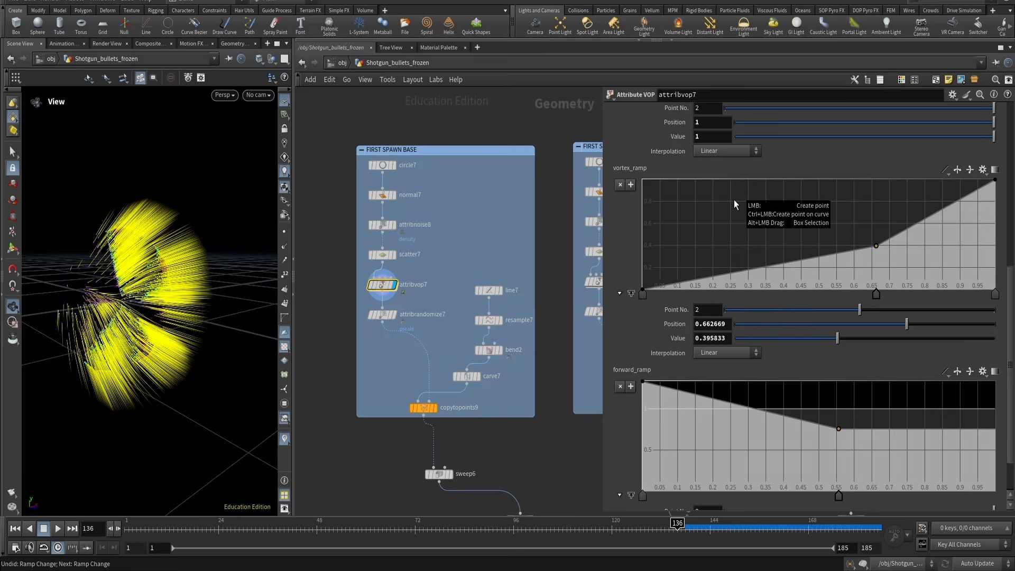
Scroll back to the containment ramp and inspect its points
scroll(709, 217, "up", 5)
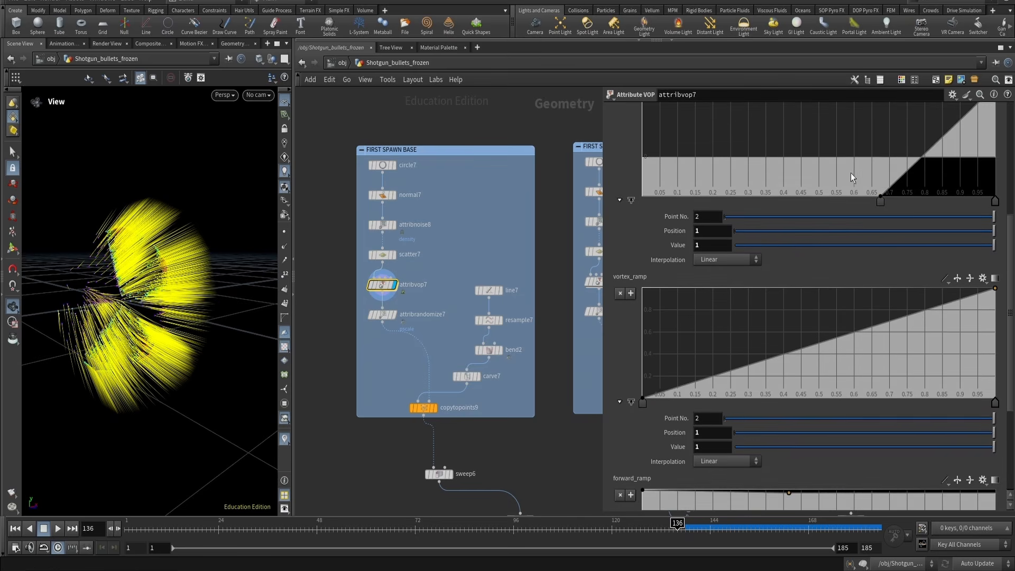
scroll(874, 217, "up", 2)
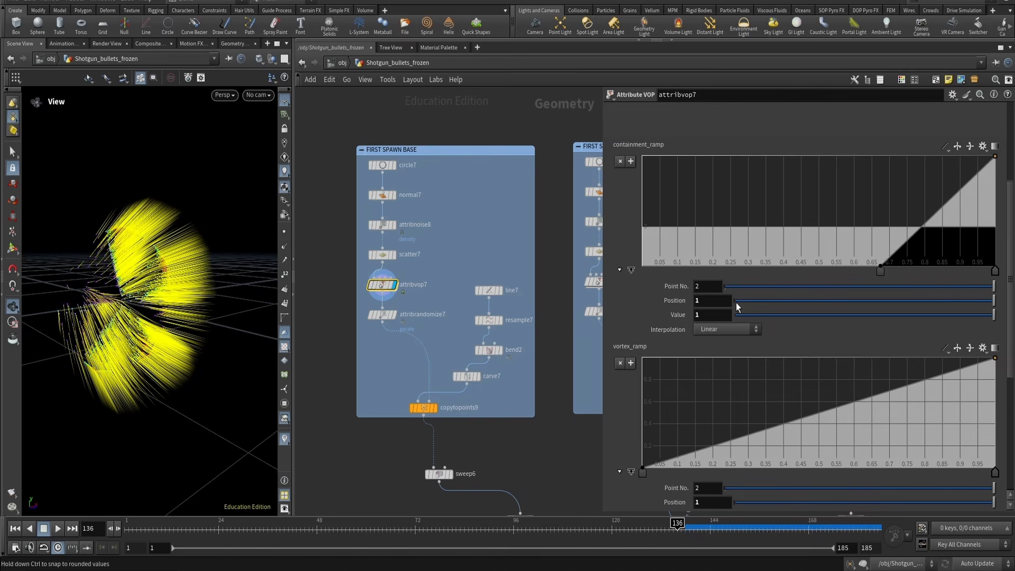
mouse_move(677, 314)
middle_mouse_down()
mouse_move(781, 318)
mouse_move(620, 307)
mouse_move(792, 325)
mouse_move(667, 315)
mouse_move(679, 316)
middle_mouse_up()
left_click(881, 272)
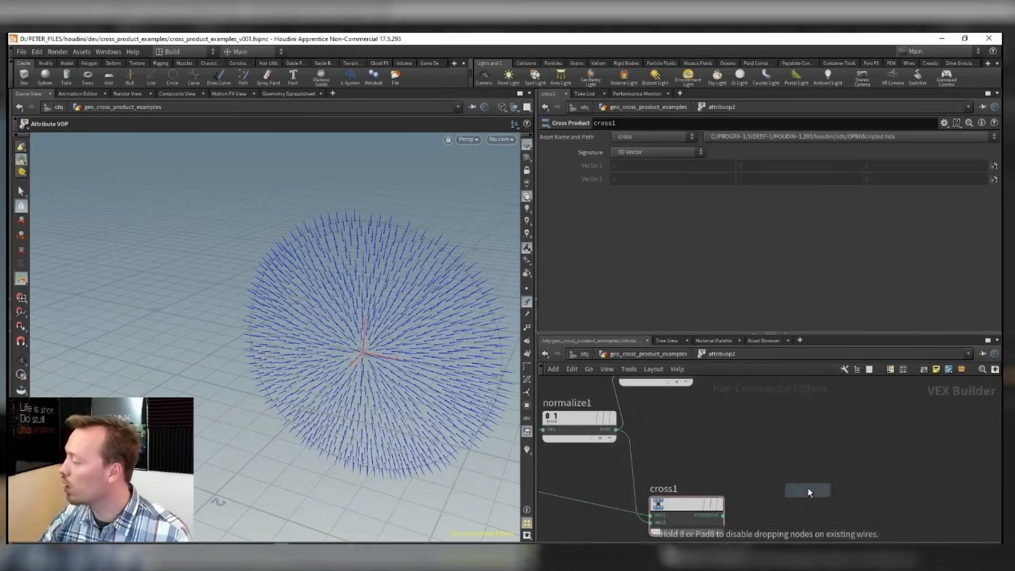
left_click(791, 476)
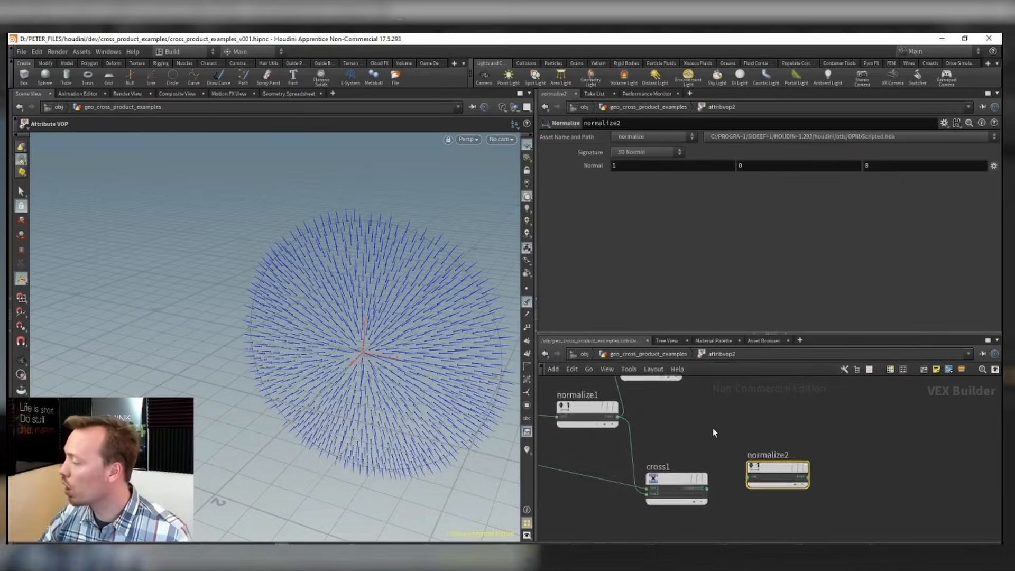
left_click_drag(683, 460, 629, 398)
left_click(650, 418)
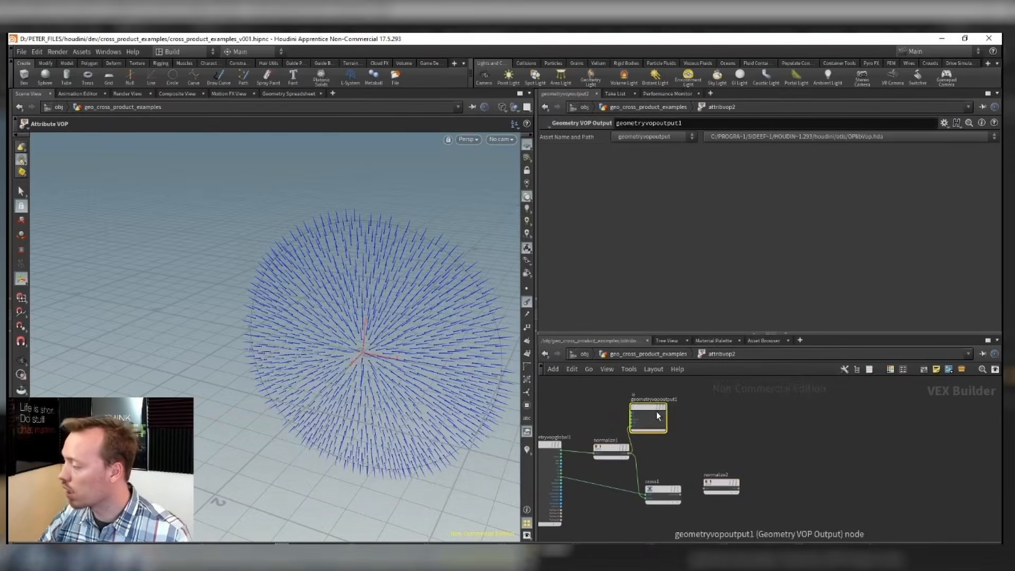
left_click_drag(649, 418, 805, 425)
scroll(714, 482, "up", 5)
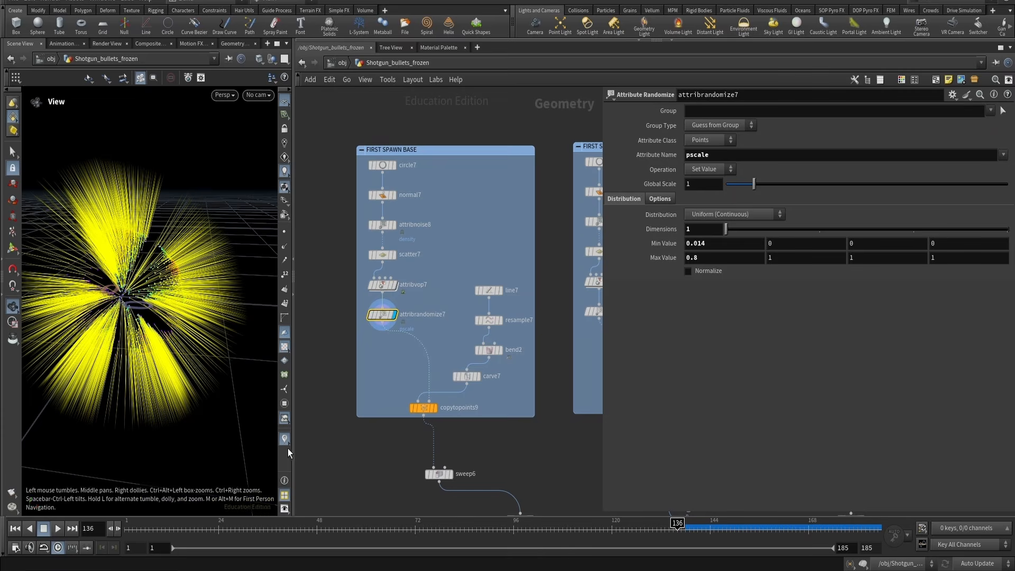
Inspect attribrandomize7's pscale settings and select copytopoints9 to review its copied attributes
left_click(286, 441)
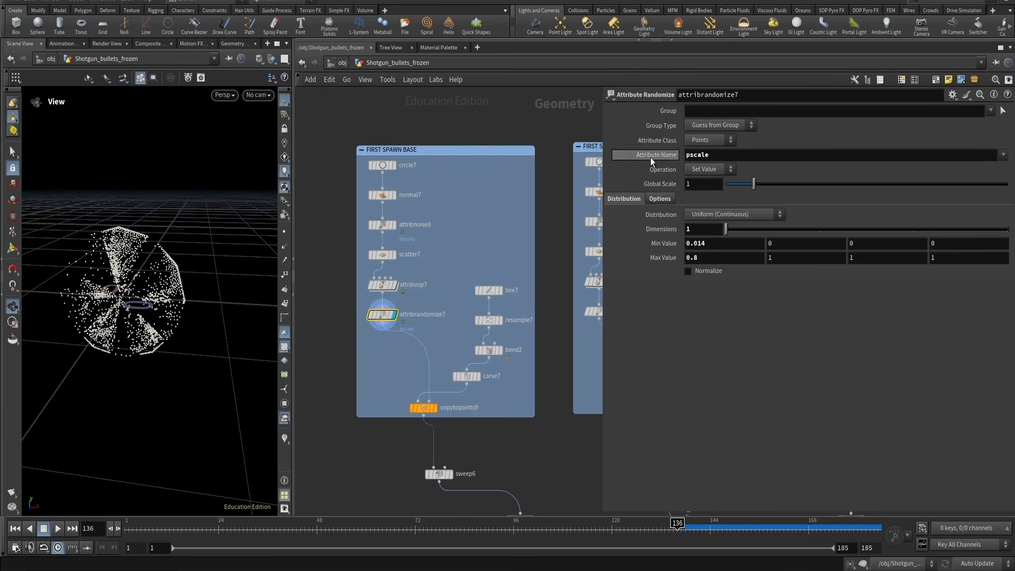
left_click_drag(134, 268, 157, 270)
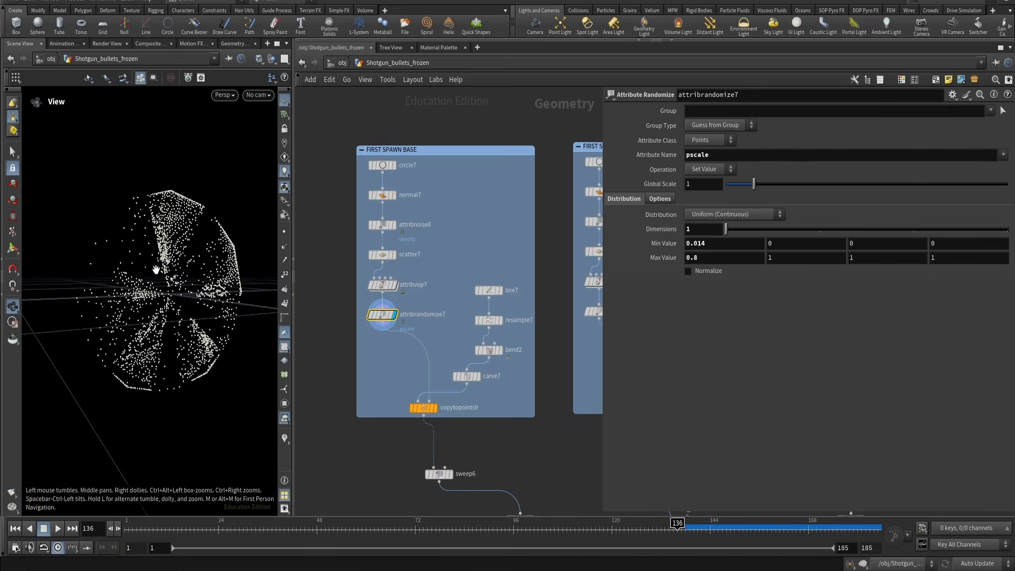
left_click(425, 408)
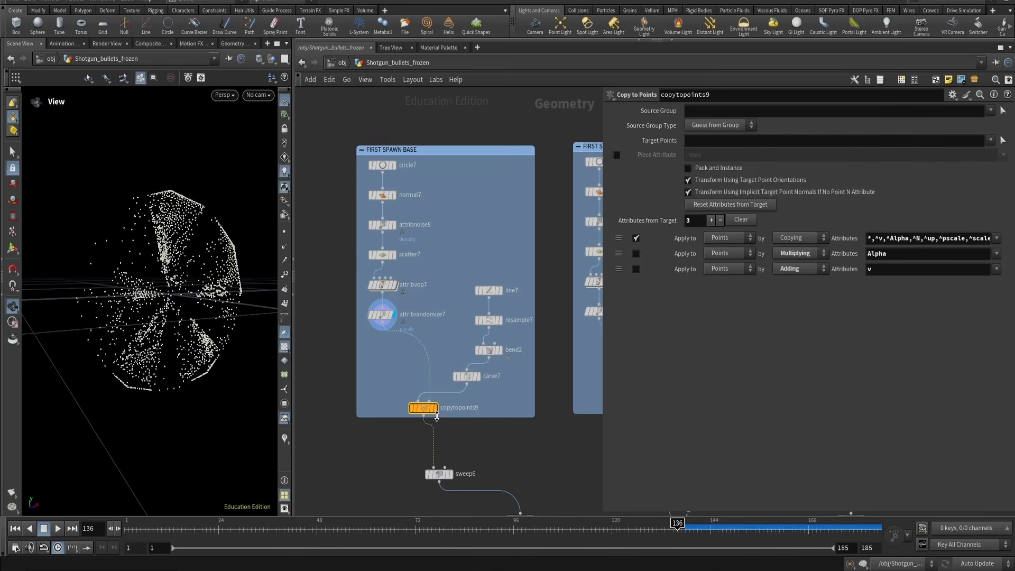
Display the copytopoints9 result and review attribrandomize7's pscale minimum and maximum values
left_click(436, 409)
left_click_drag(197, 290, 69, 339)
left_click(383, 314)
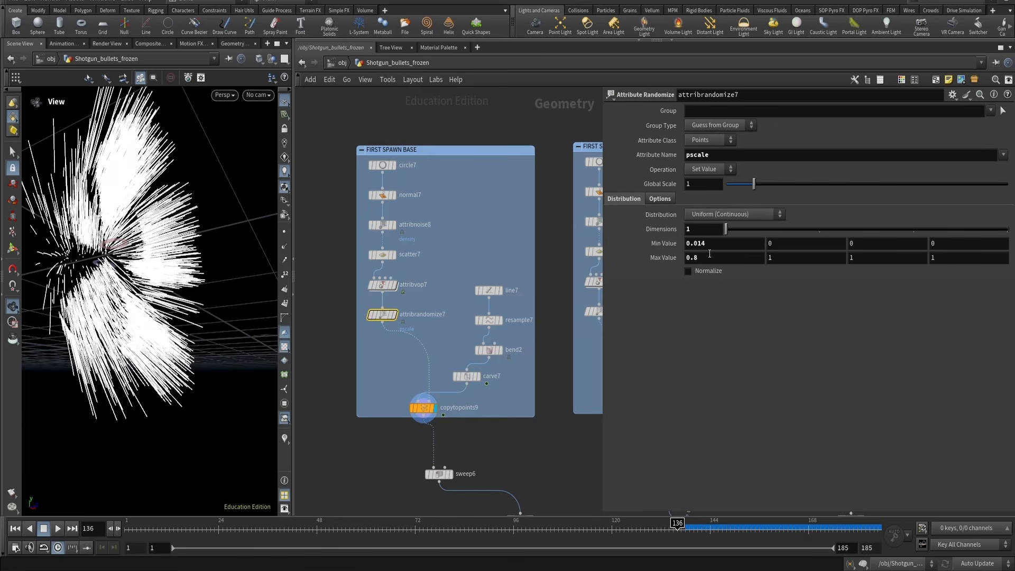
middle_click_drag(710, 254, 707, 253)
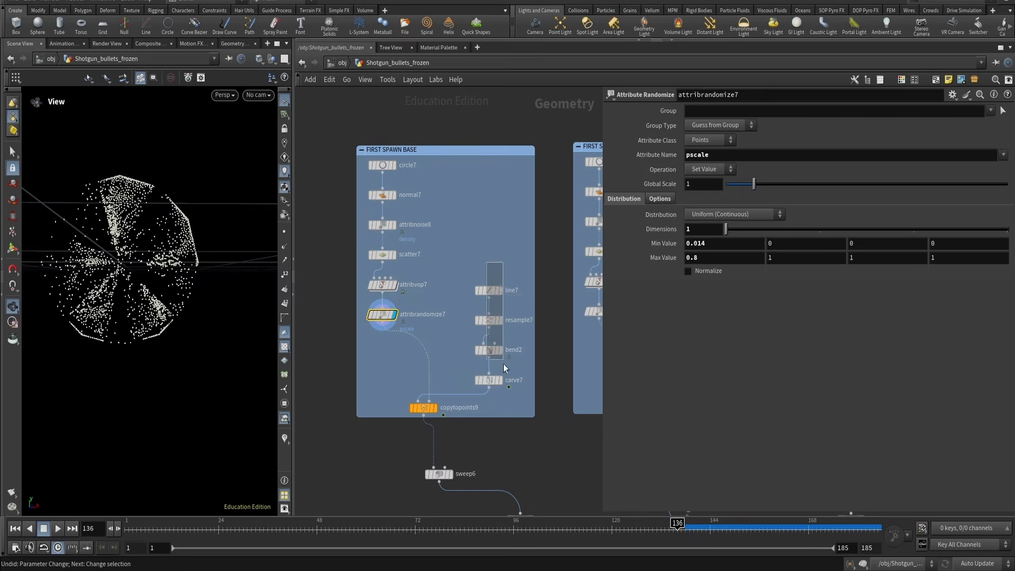
Display line7 and circle7 in turn to examine the bullet line and the circle source shape
left_click(487, 291)
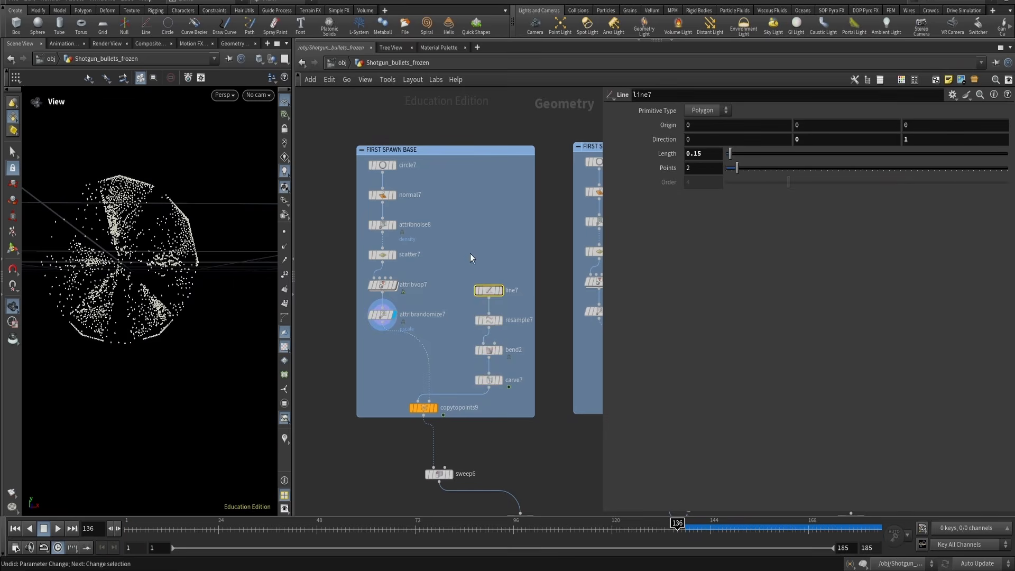
left_click(500, 290)
mouse_move(163, 254)
left_mouse_down()
mouse_move(120, 290)
mouse_move(80, 284)
mouse_move(184, 257)
mouse_move(157, 253)
left_mouse_up()
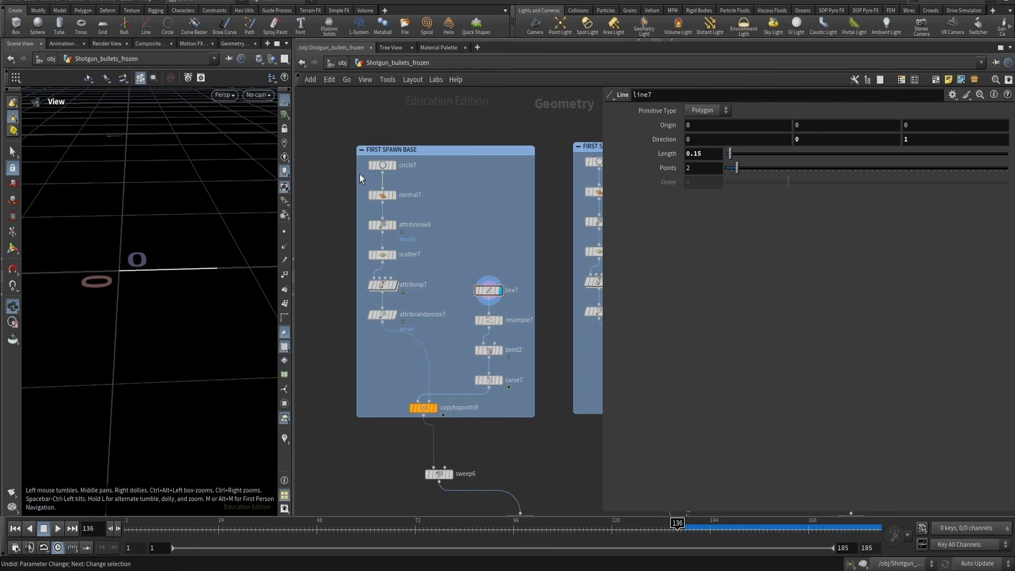
left_click(382, 165)
left_click(394, 165)
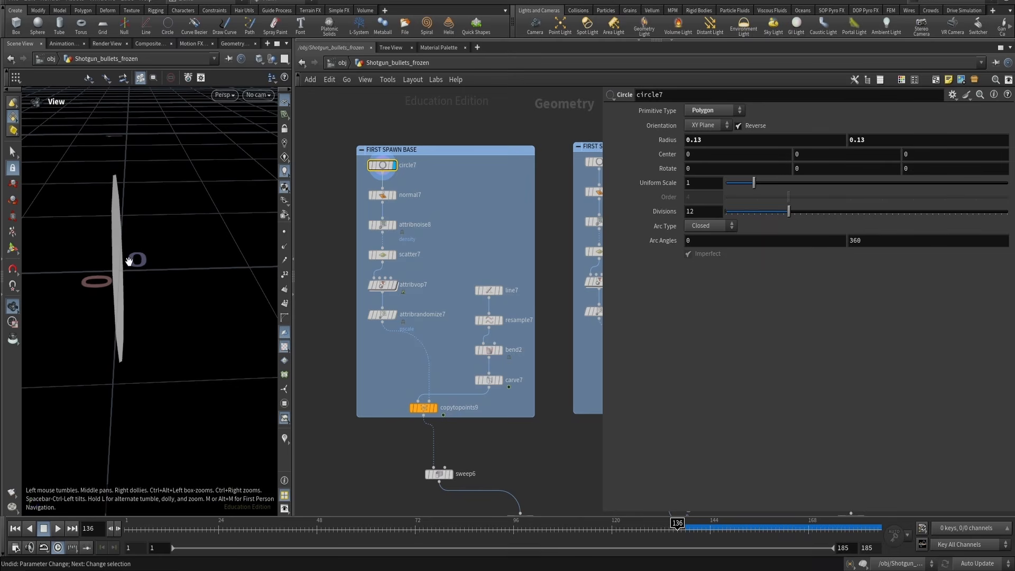
Revert line7's direction to its default and display copytopoints9 to view the copied lines
left_click(488, 290)
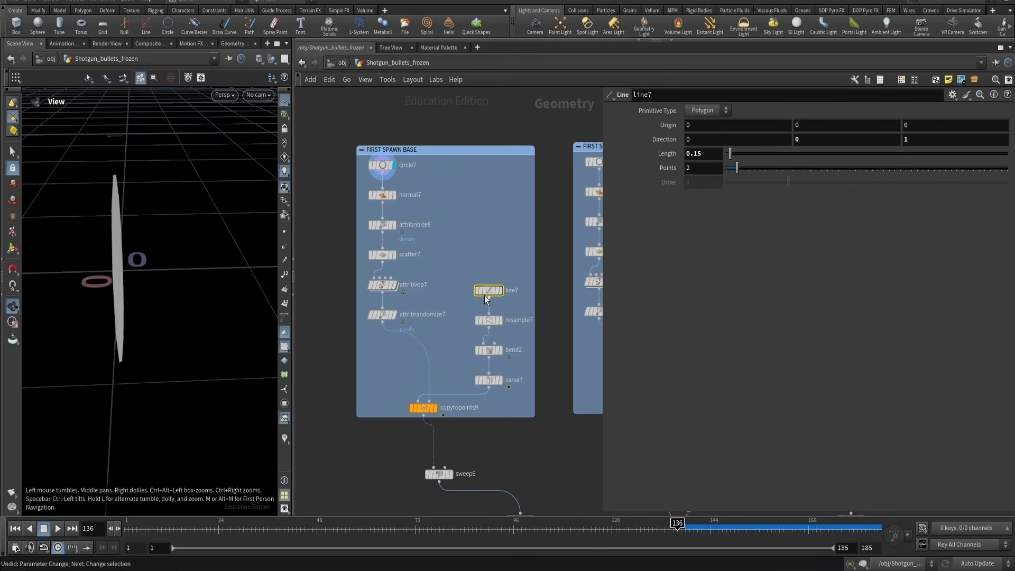
middle_click(668, 143, "ctrl")
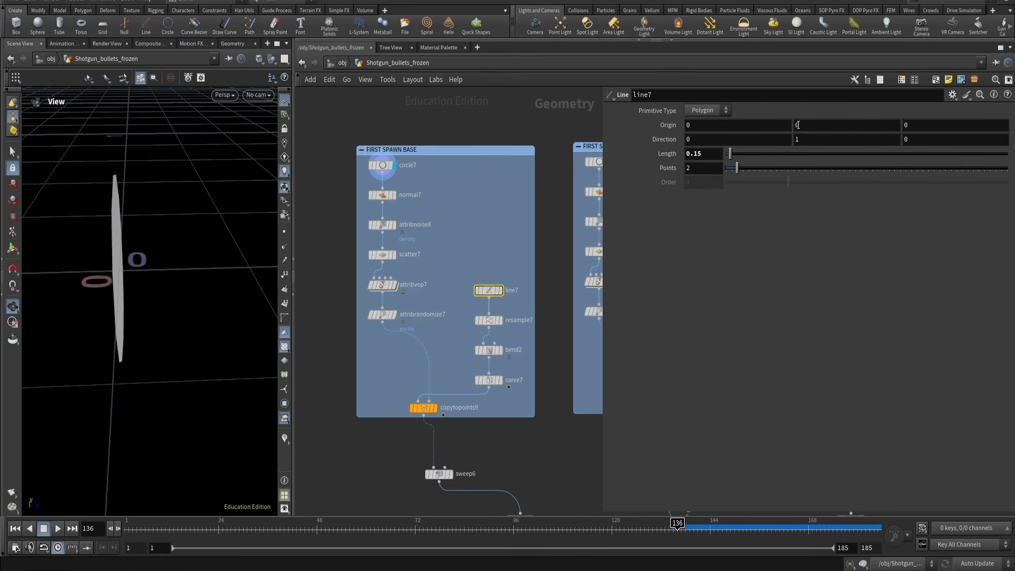
left_click(423, 408)
left_click(436, 407)
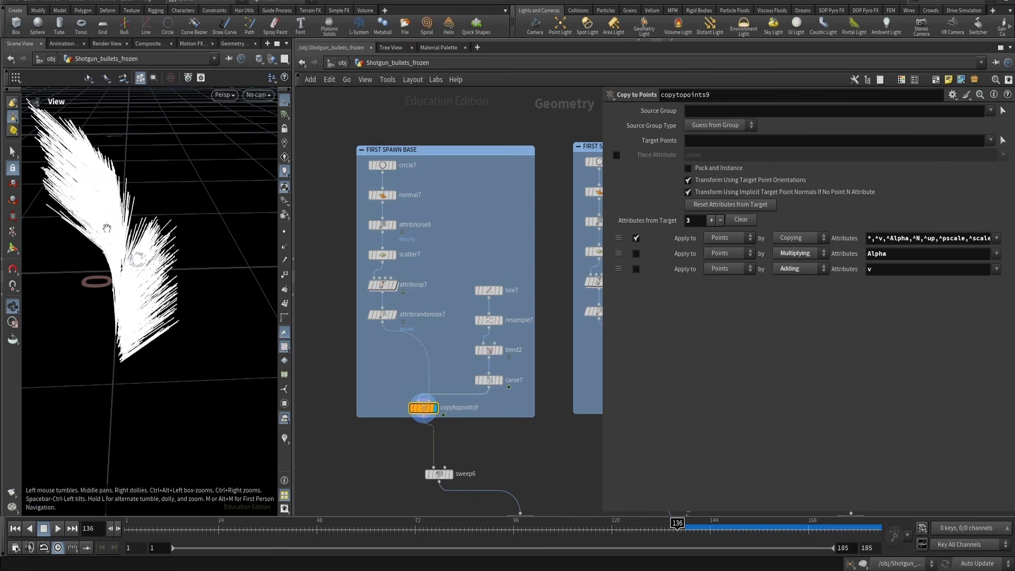
left_click_drag(104, 305, 190, 310)
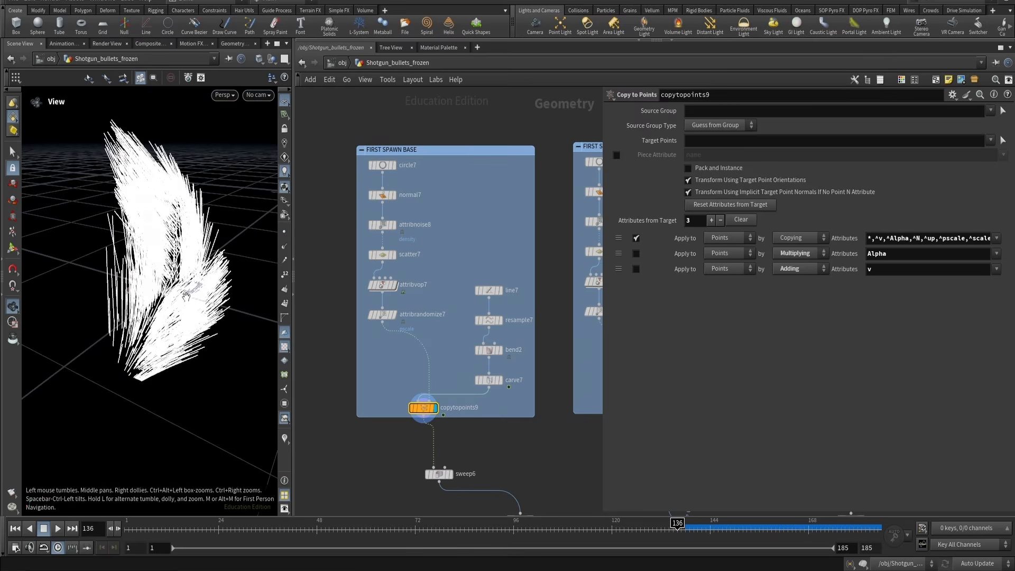
Set line7's direction to 0, 0, 1
left_click(489, 290)
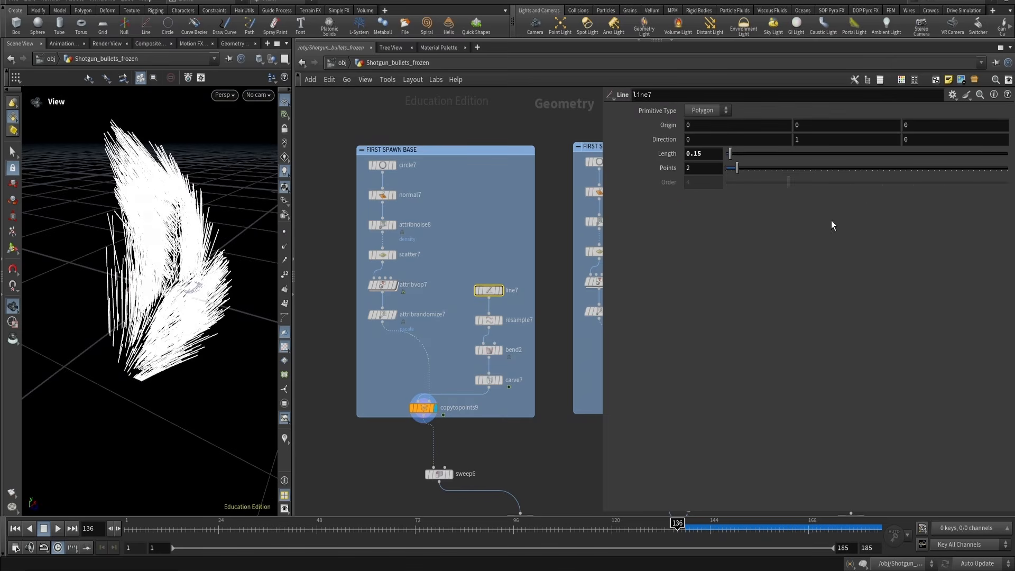
type("0")
key("Tab")
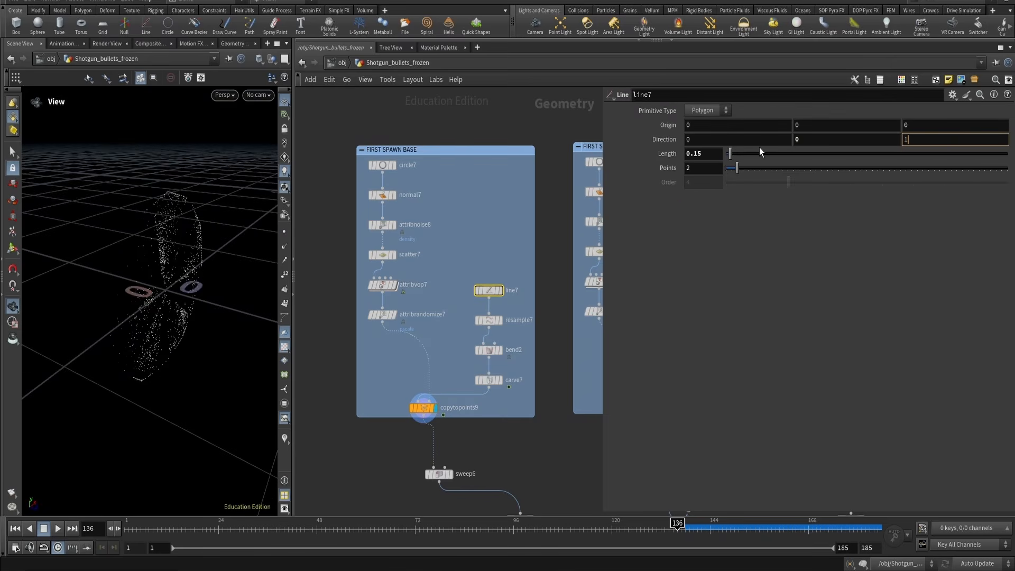
type("1")
key("Return")
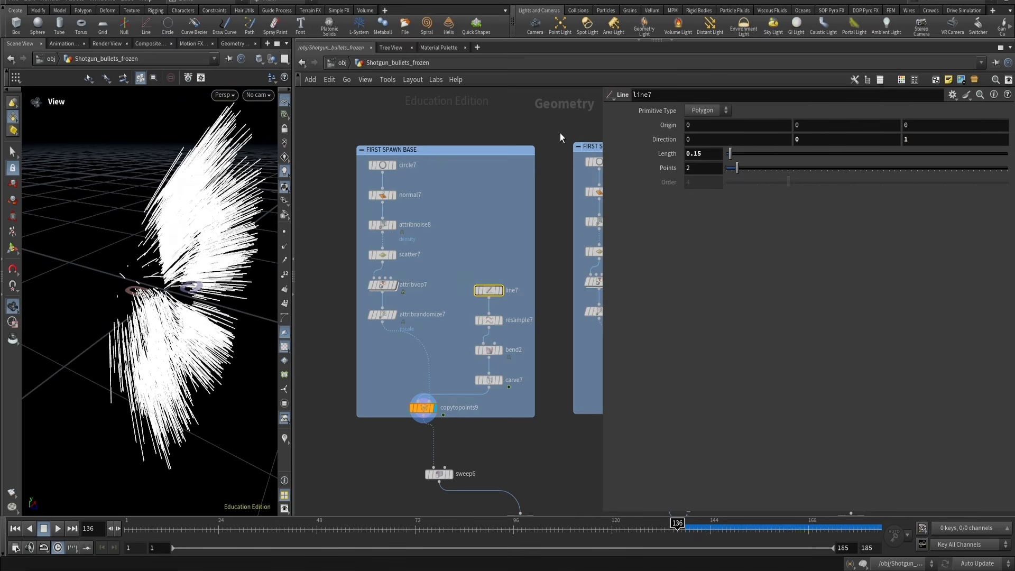
Inspect resample7's segment length settings
left_click_drag(68, 267, 105, 255)
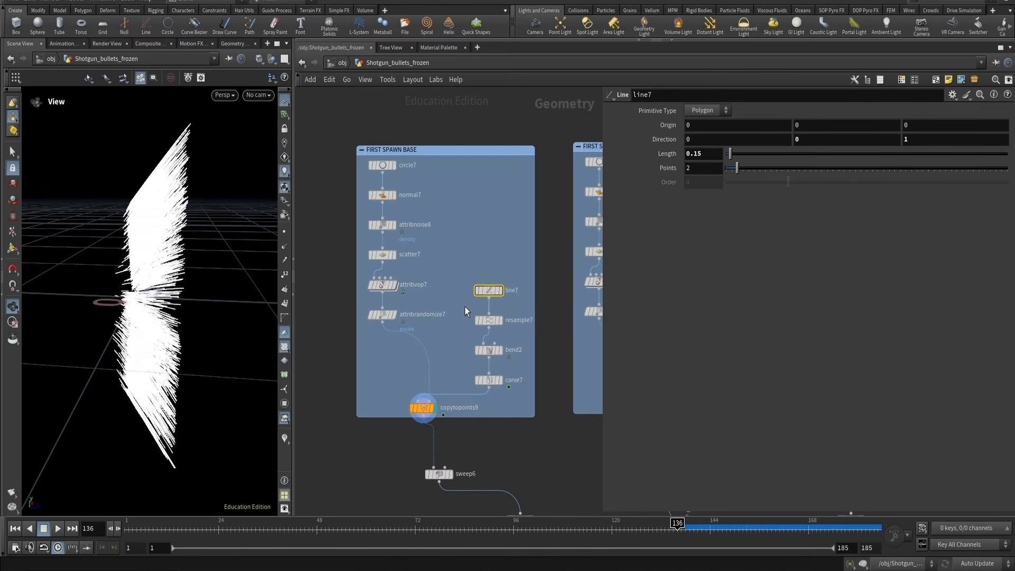
left_click(500, 321)
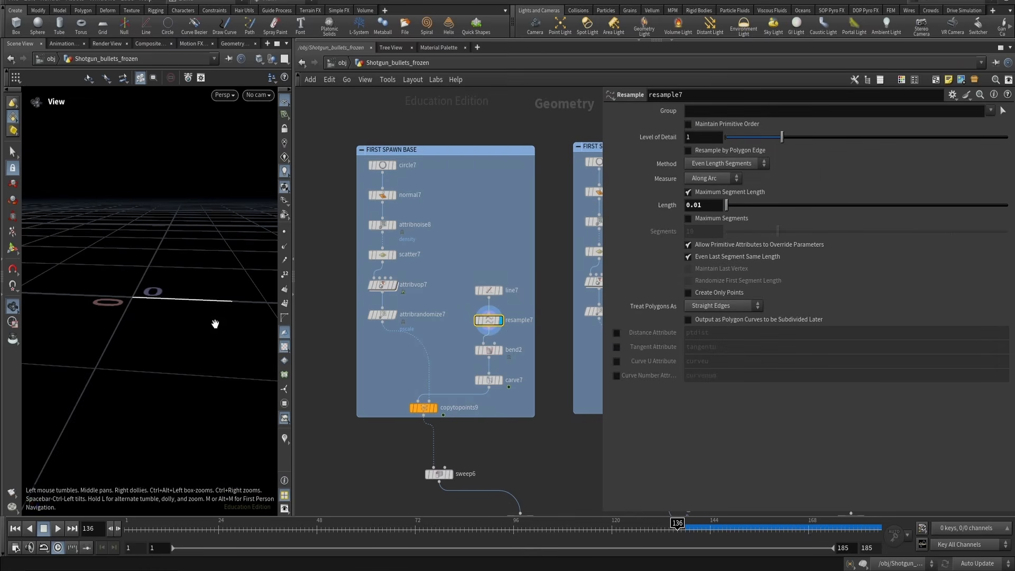
left_click(282, 232)
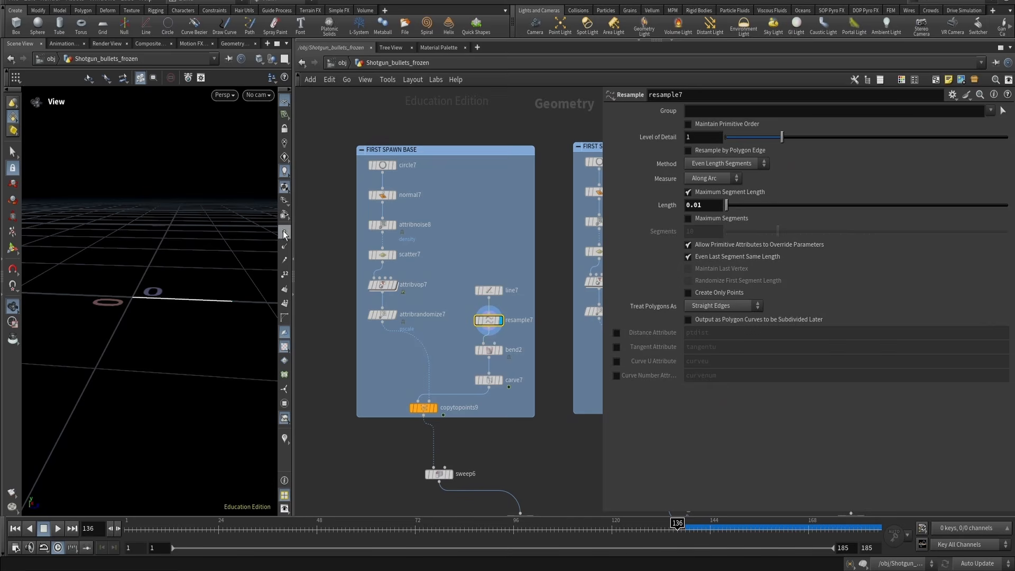
Try dragging bend2's bend angle and undo the change
left_click(499, 350)
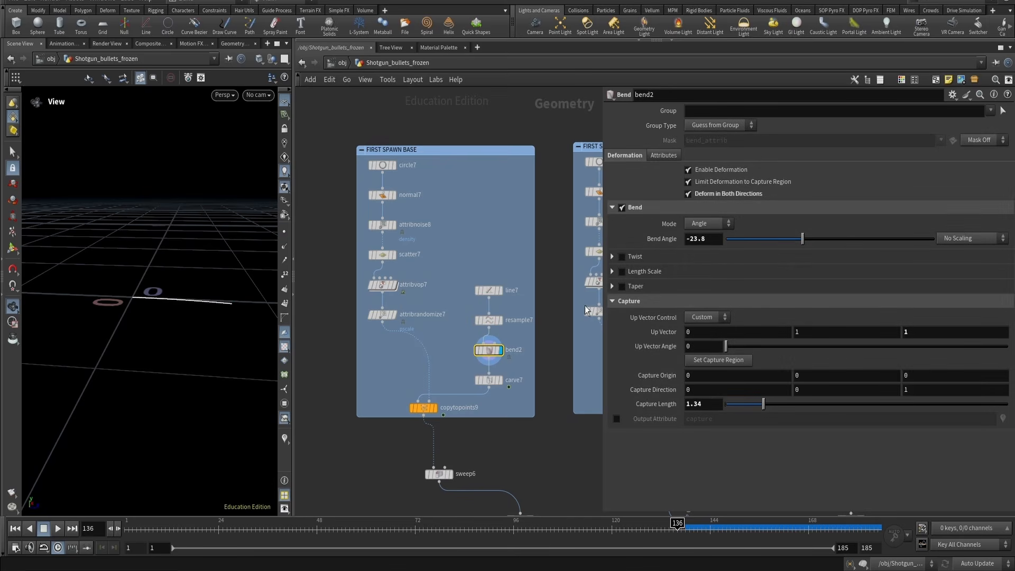
left_click_drag(794, 236, 761, 237)
key("ctrl+z")
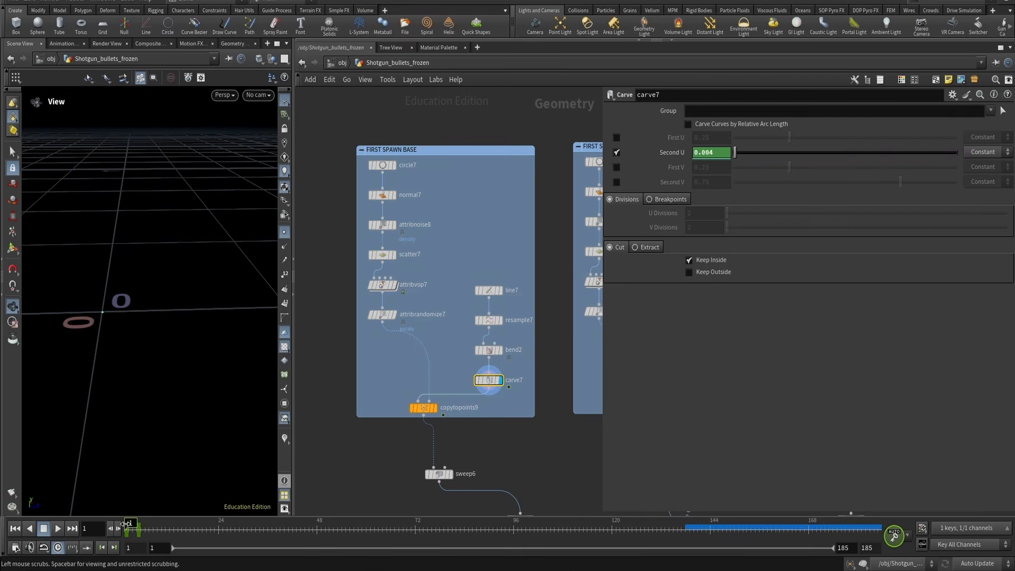
Scrub the timeline to watch carve7's animated growth on the copied lines, then select sweep6
mouse_move(128, 530)
left_mouse_down()
mouse_move(150, 530)
mouse_move(117, 538)
left_mouse_up()
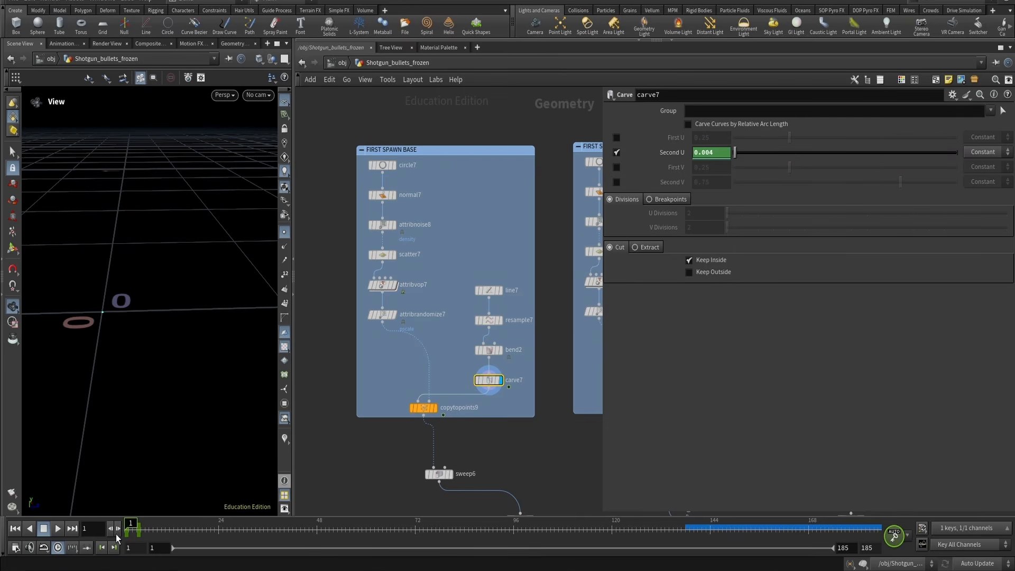
key("Up")
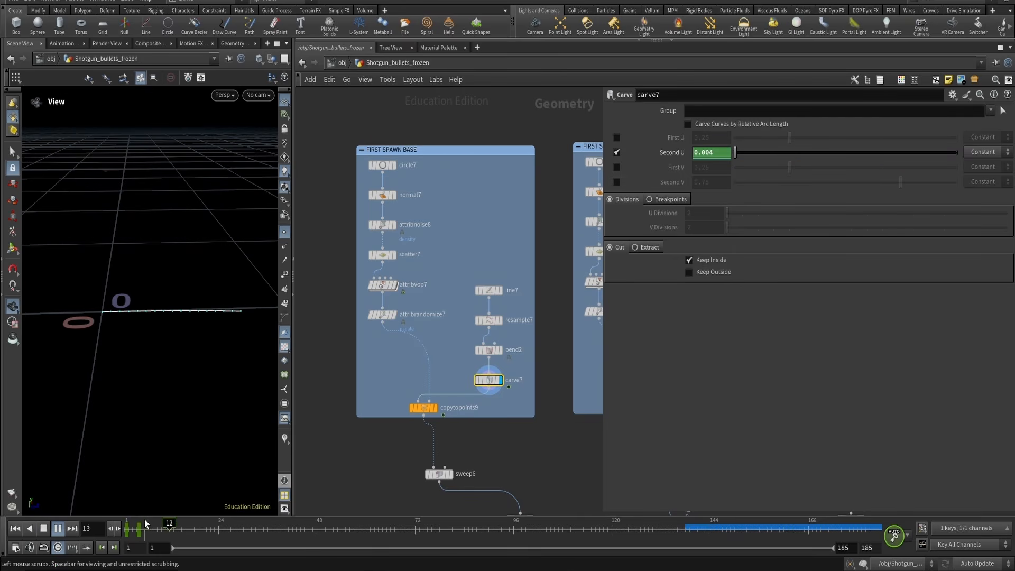
key("ctrl+Up")
left_click(144, 523)
left_click(436, 407)
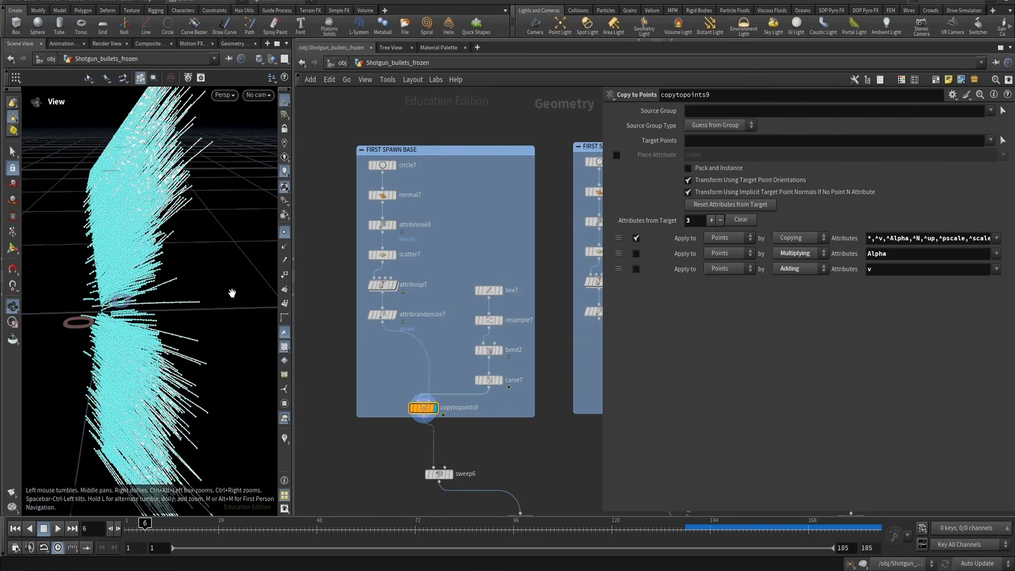
left_click(285, 232)
scroll(125, 363, "down", 4)
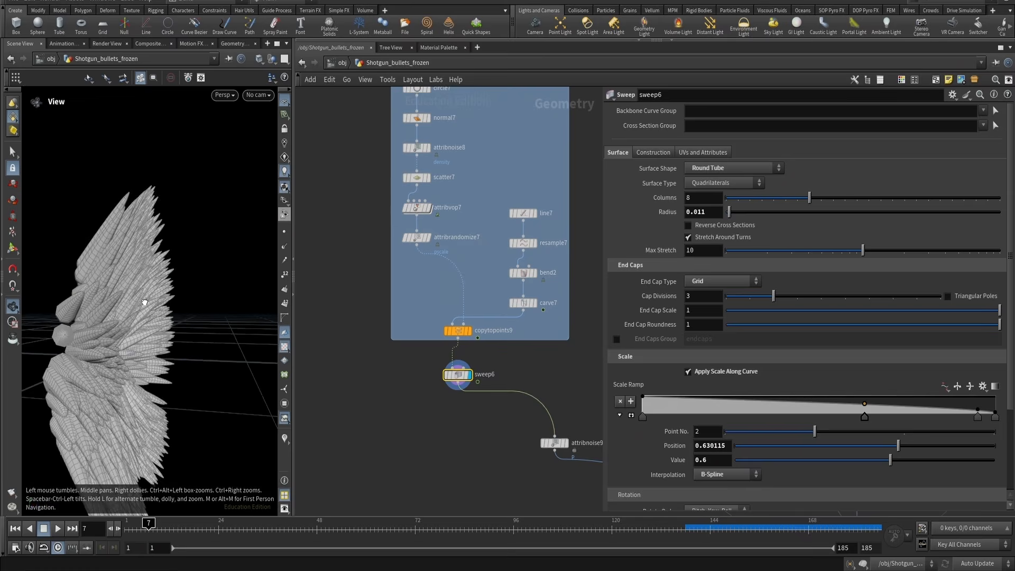
Try reverting sweep6's radius to its default and undo it
left_click_drag(162, 302, 179, 263)
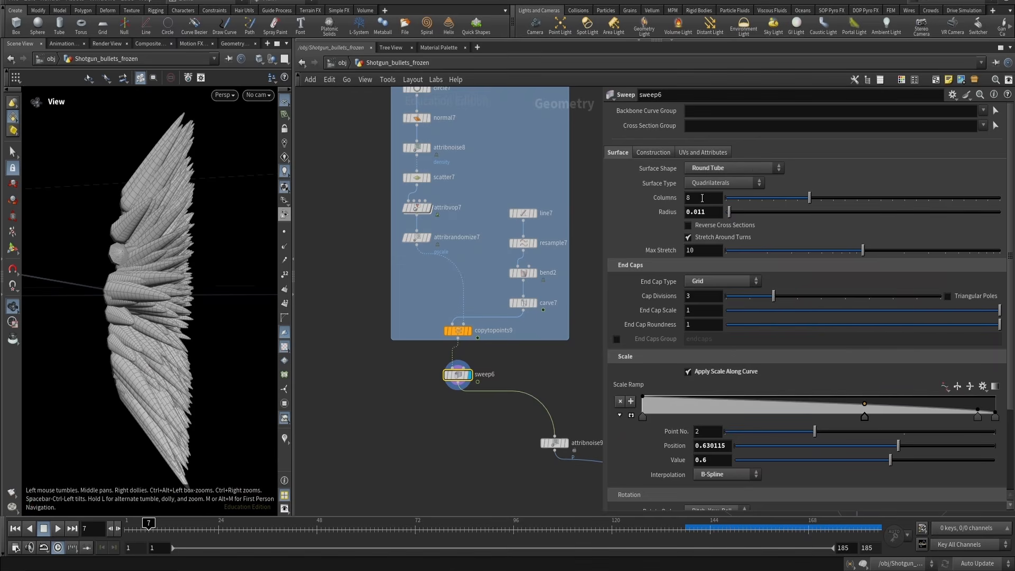
left_click_drag(208, 250, 179, 251)
middle_click(693, 211, "ctrl")
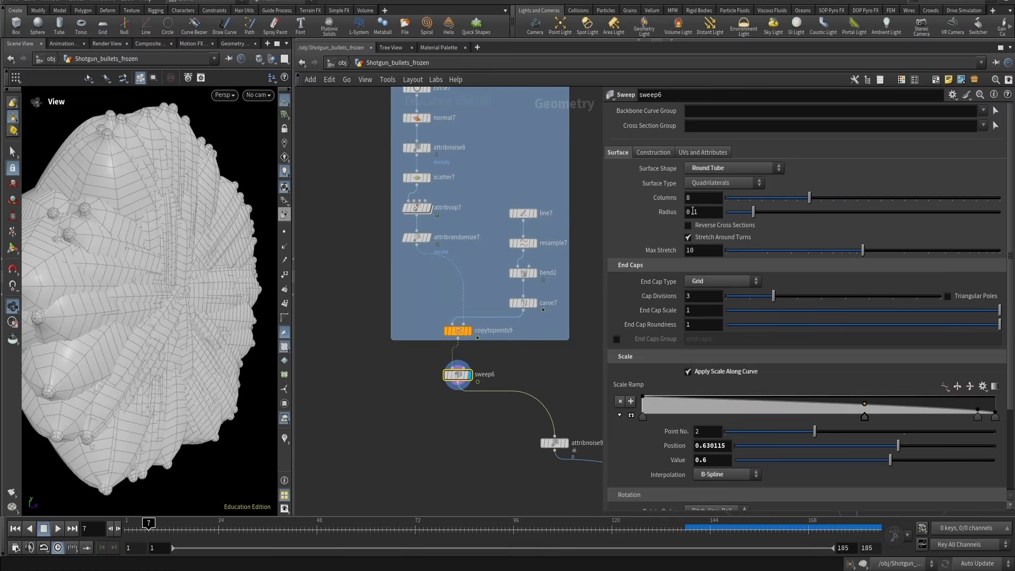
key("ctrl+z")
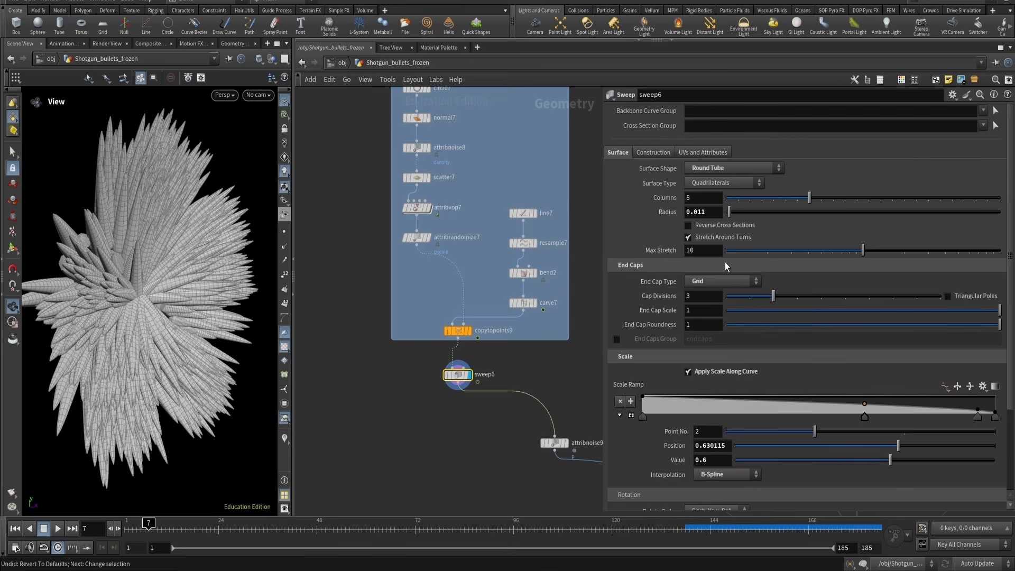
Try the None and Single Polygon end cap types on sweep6, returning to Grid
left_click_drag(211, 221, 85, 224)
right_click_drag(85, 223, 251, 171)
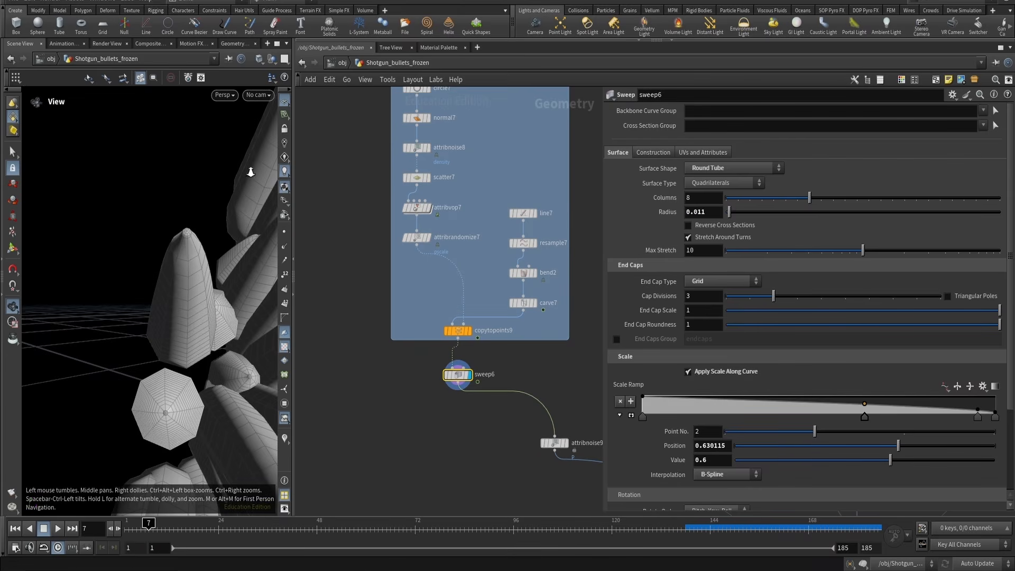
left_click_drag(212, 236, 214, 228)
middle_click_drag(222, 193, 212, 213)
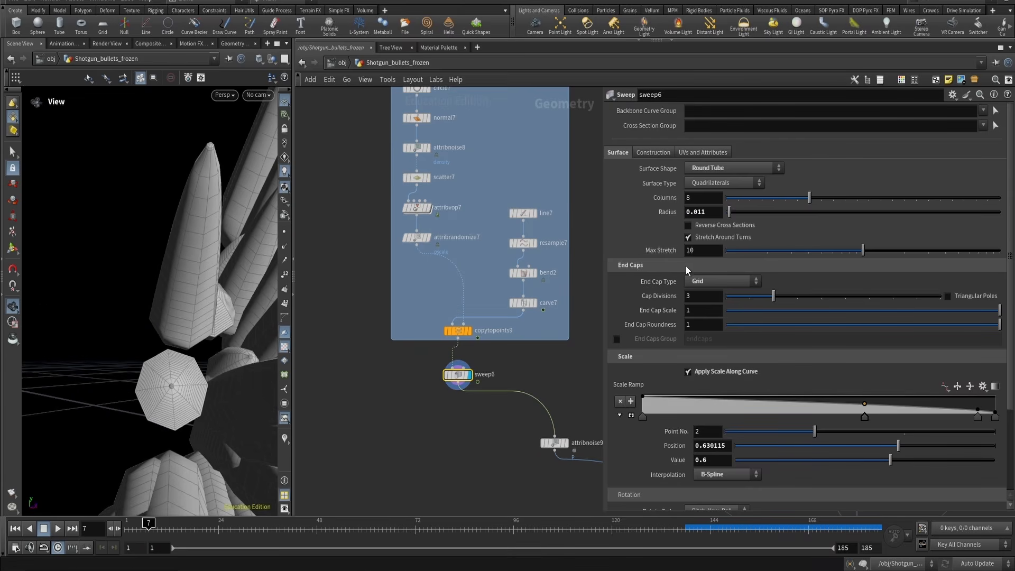
left_click(700, 283)
left_click(705, 292)
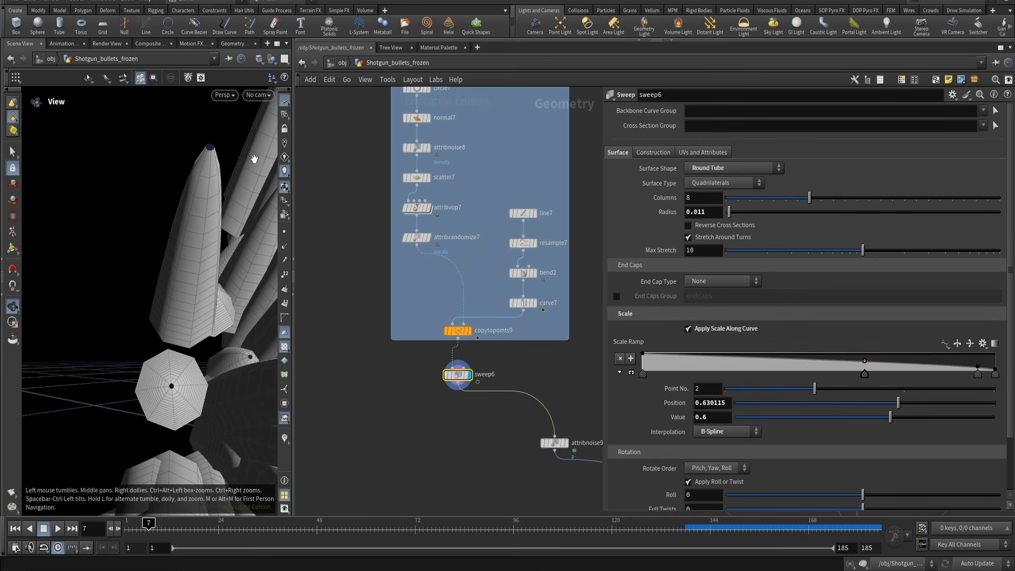
left_click(726, 281)
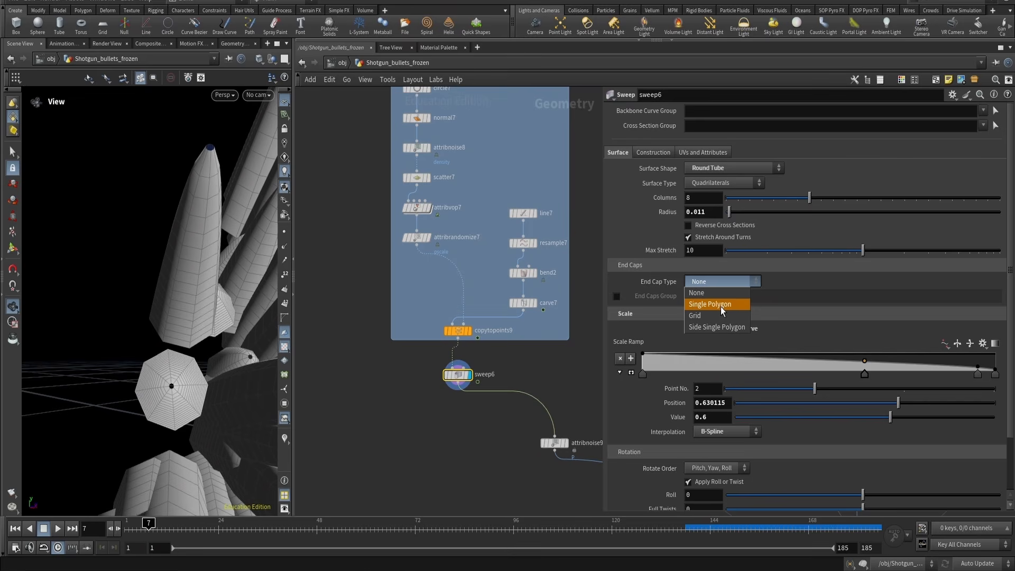
left_click(722, 306)
left_click(722, 281)
left_click(711, 312)
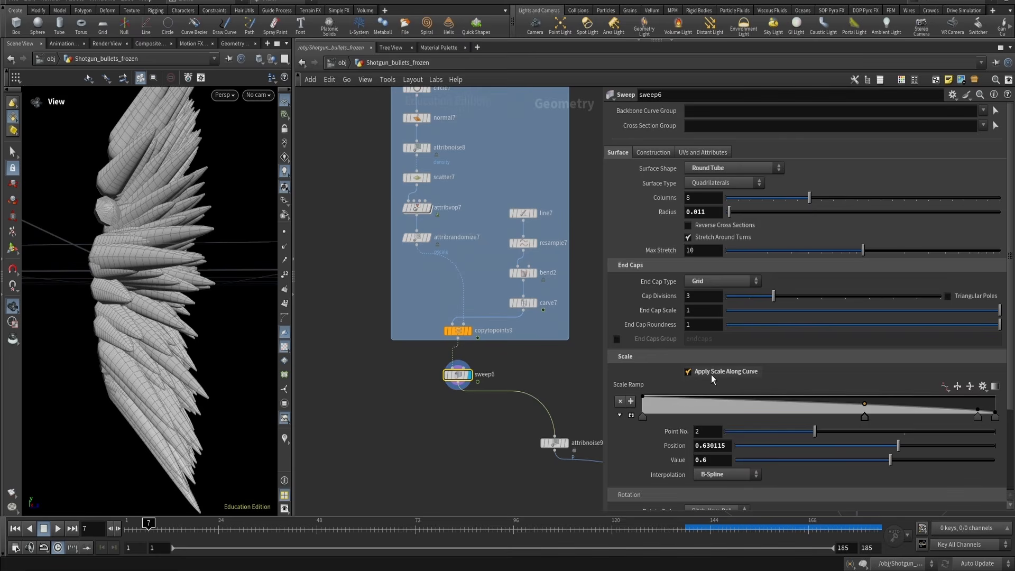
Toggle Apply Scale Along Curve off and on, and add a scale ramp point near position 0.15, value 0.29
left_click(712, 374)
left_click(712, 375)
left_click_drag(692, 401, 694, 410)
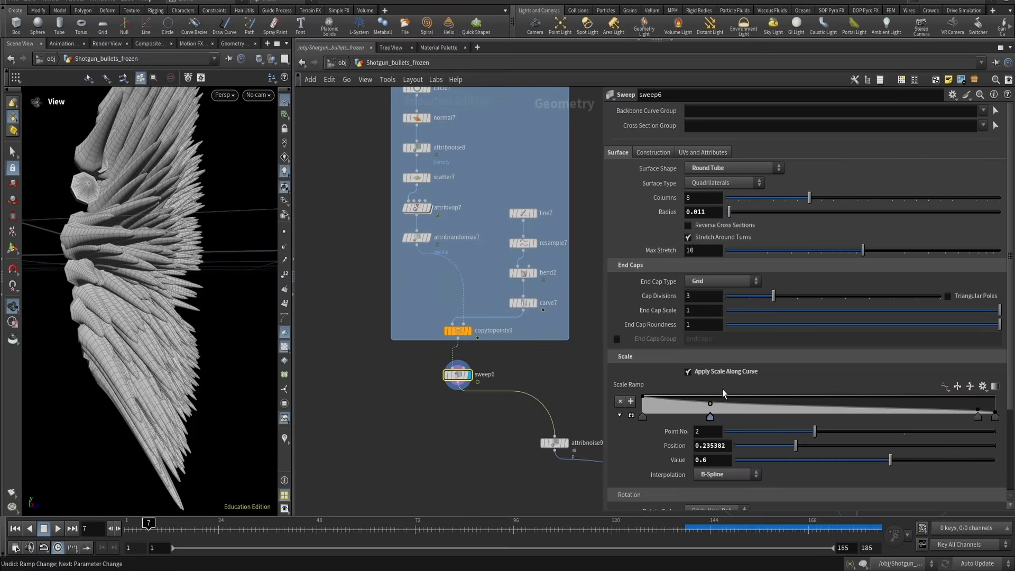
left_click_drag(723, 394, 751, 407)
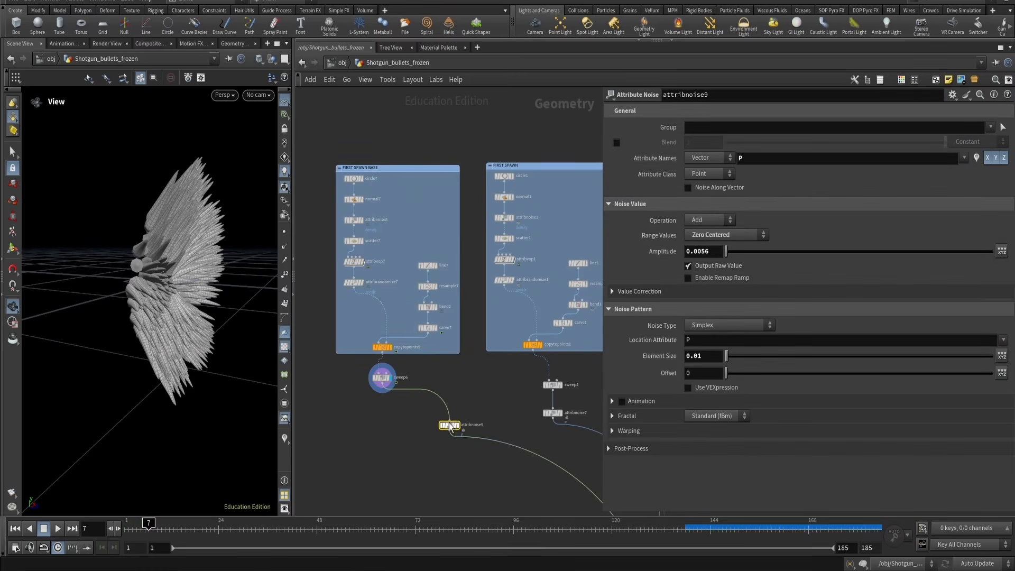
Display attribnoise9 and examine the noise-distorted bullet surfaces
left_click_drag(391, 416, 383, 408)
left_click(391, 404)
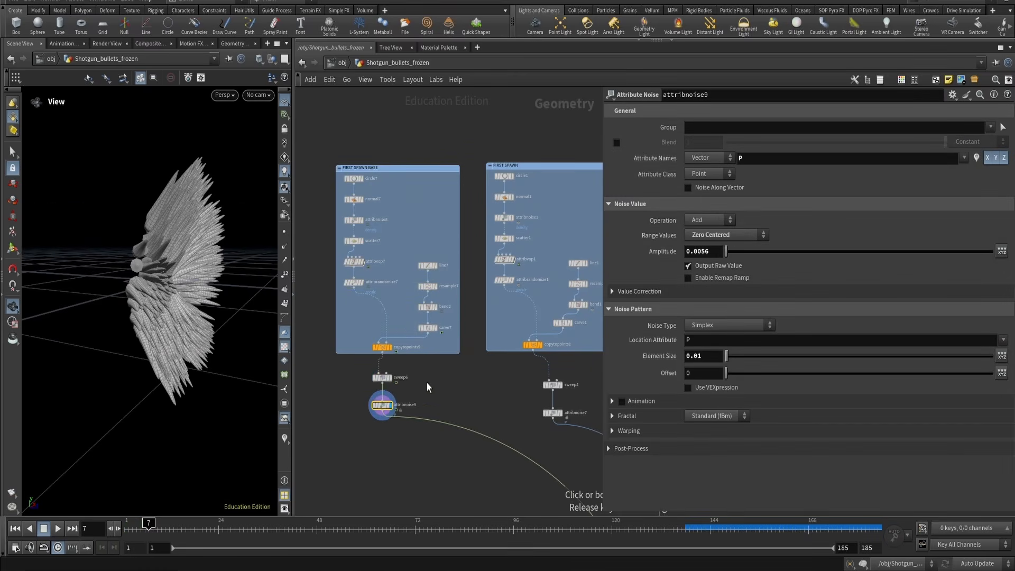
left_click_drag(137, 263, 145, 259)
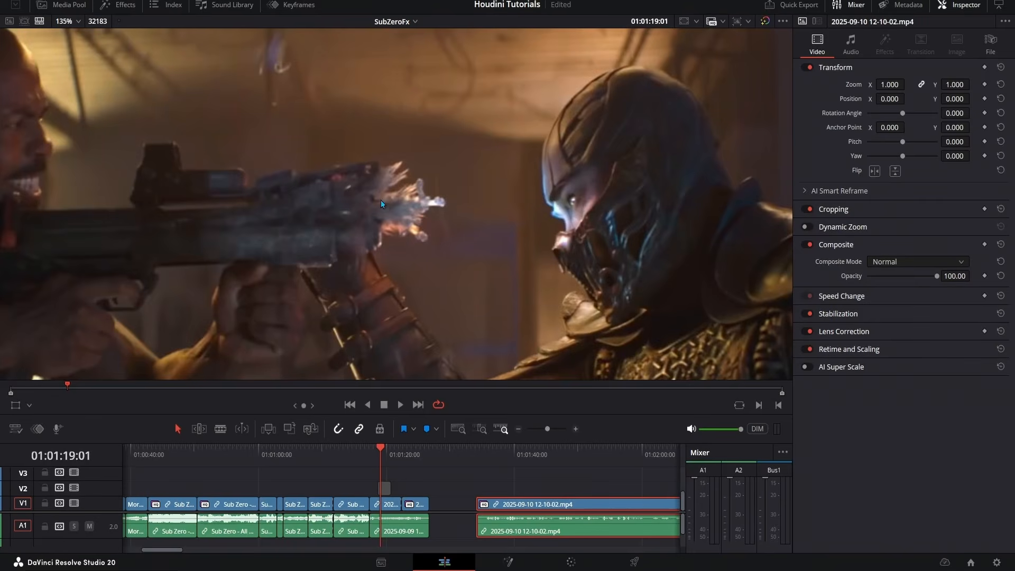
scroll(380, 201, "up", 5)
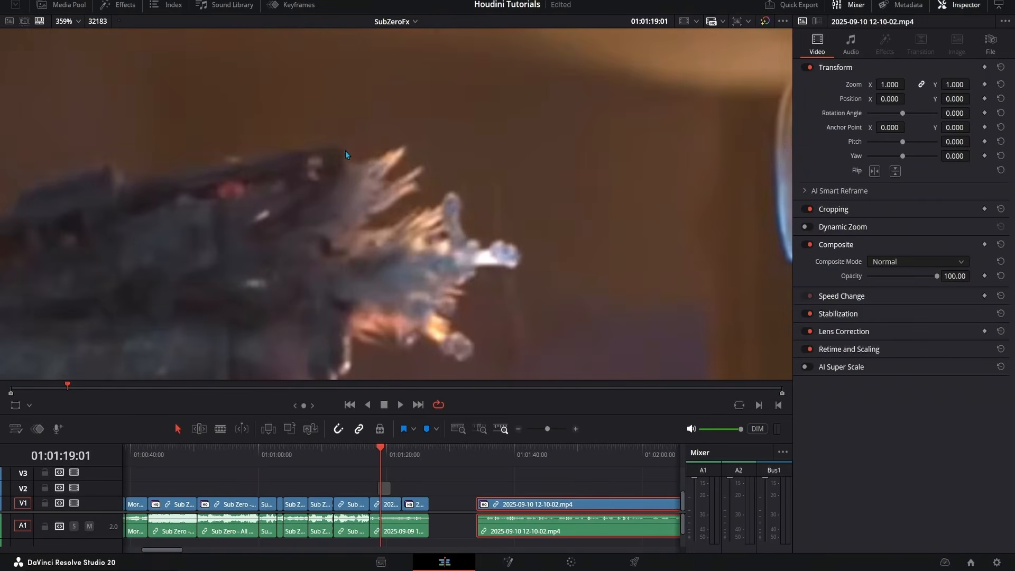
Play the reference footage clip in DaVinci Resolve
key("space")
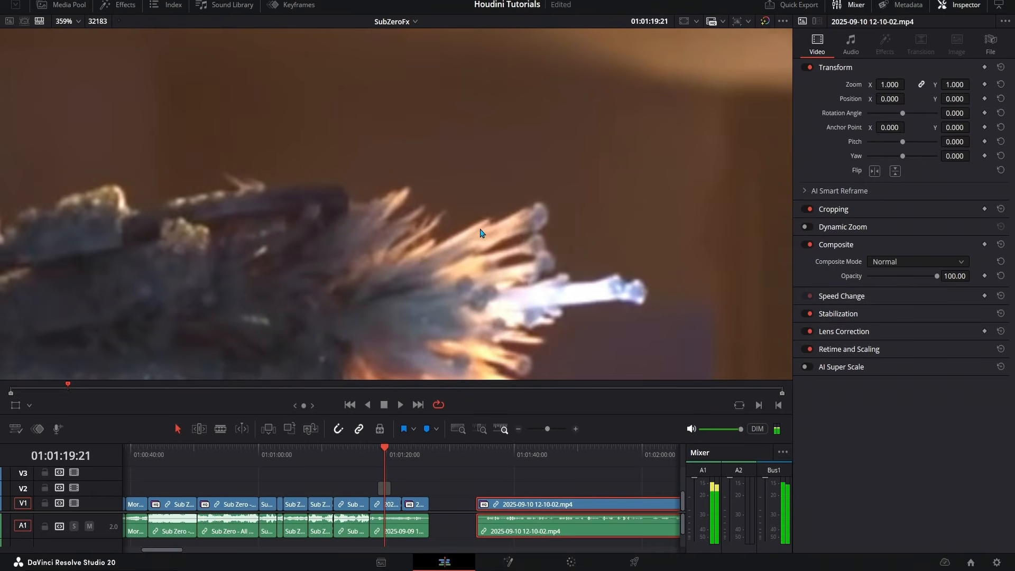
Review the reference footage and the first spawn base network of nodes
scroll(467, 264, "down", 2)
middle_click_drag(431, 327, 426, 259)
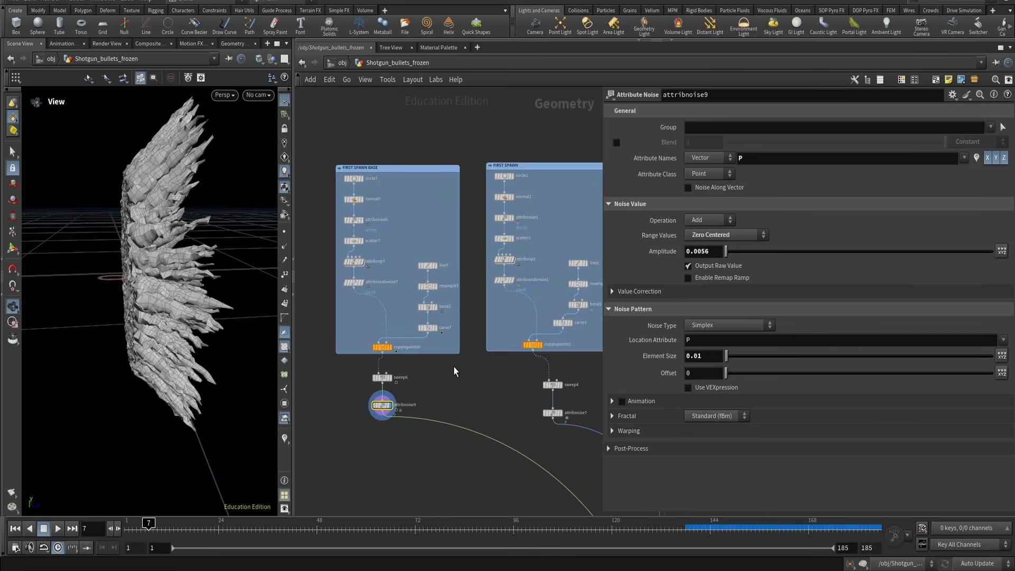
left_click_drag(316, 144, 478, 432)
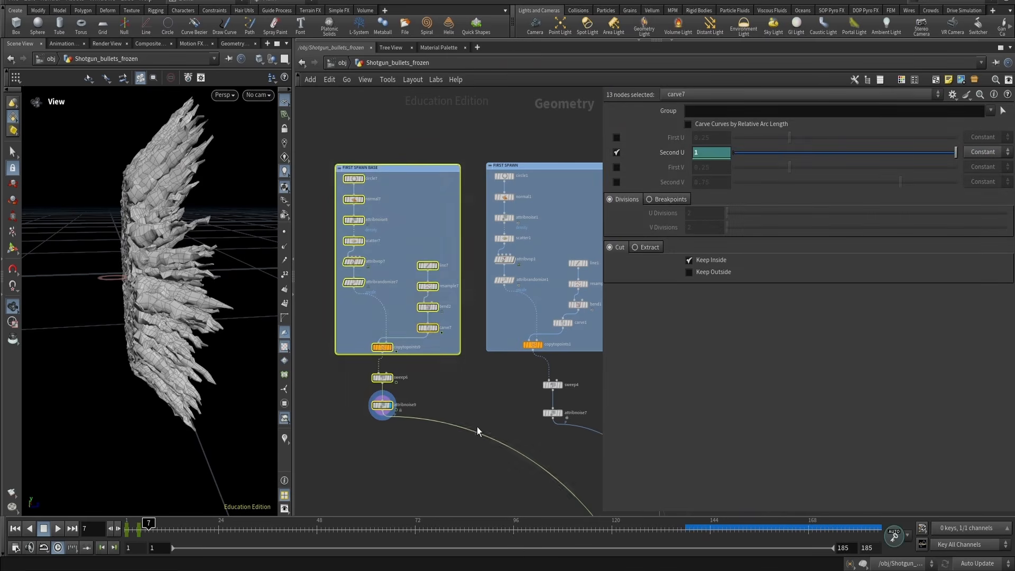
left_click(492, 383)
middle_click_drag(497, 385, 421, 377)
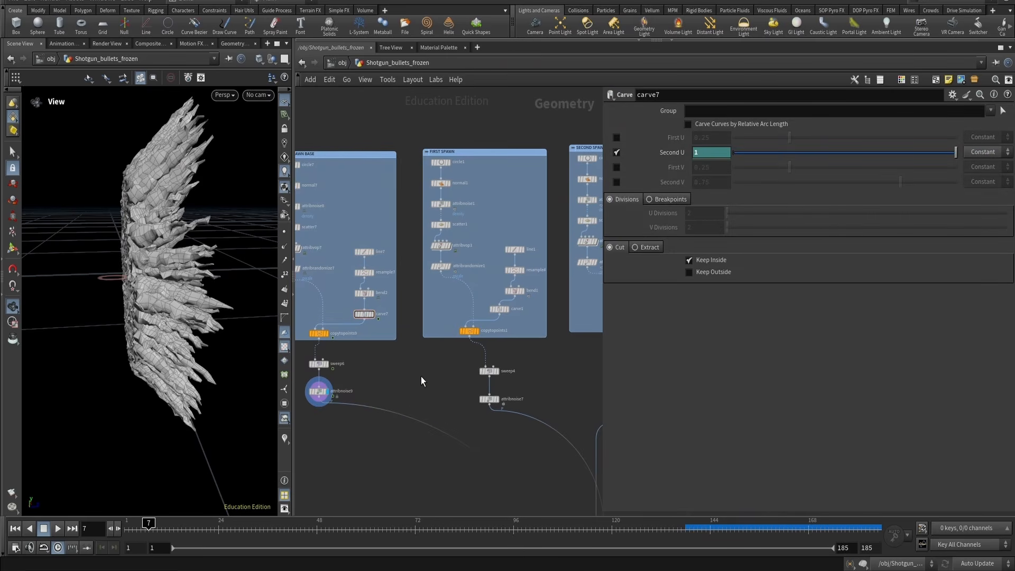
Display attribnoise7 and inspect scatter1 and the resulting first spawn spikes in the viewport
left_click(489, 399)
key("r")
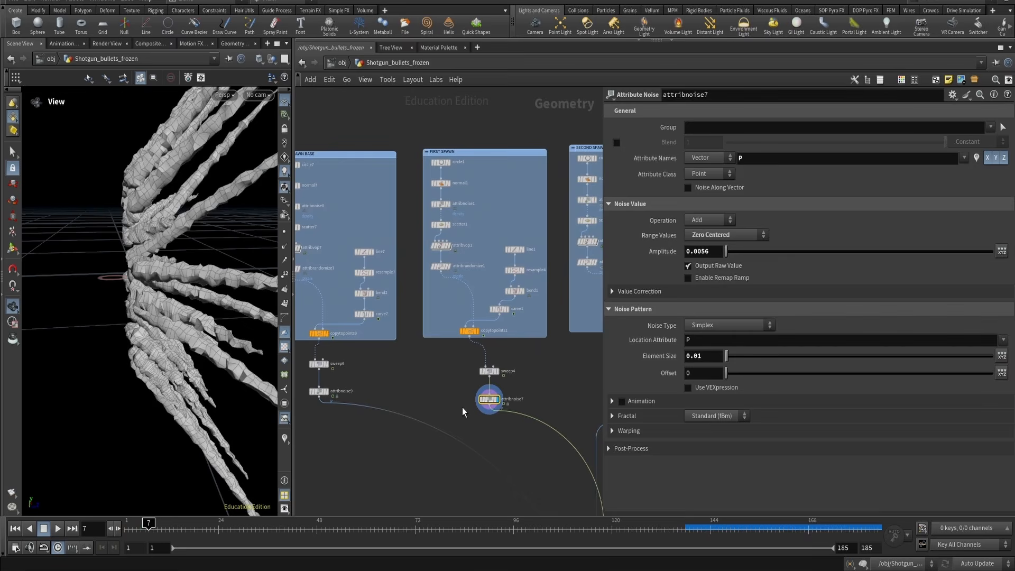
scroll(127, 233, "down", 5)
left_click_drag(154, 255, 189, 257)
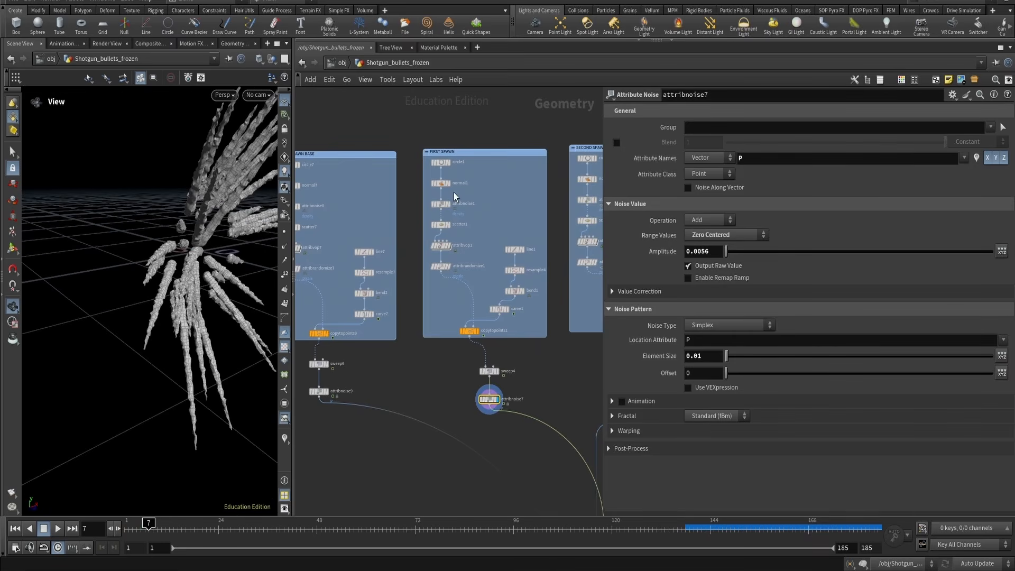
scroll(454, 192, "up", 4)
left_click(418, 264)
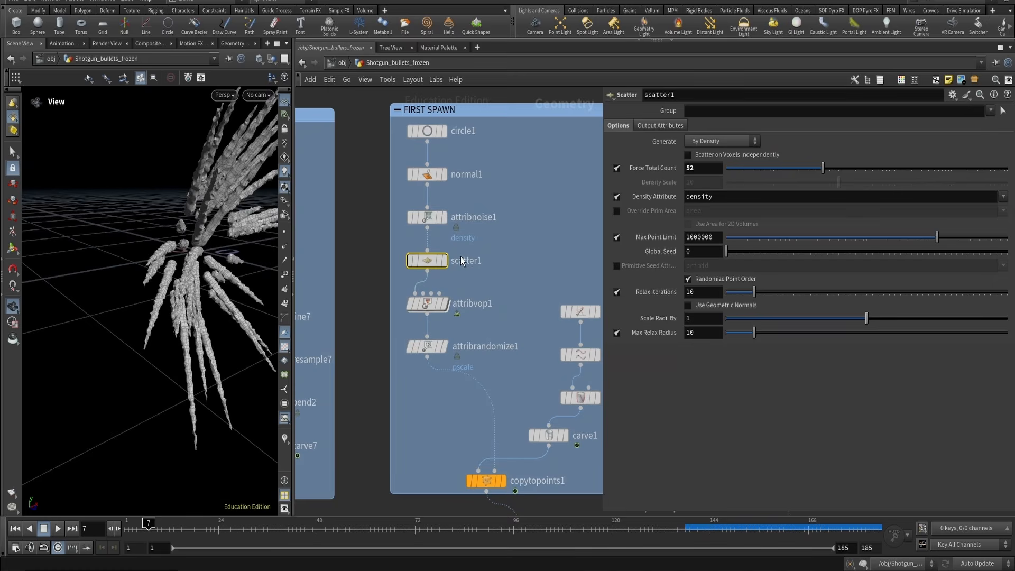
left_click_drag(153, 238, 183, 243)
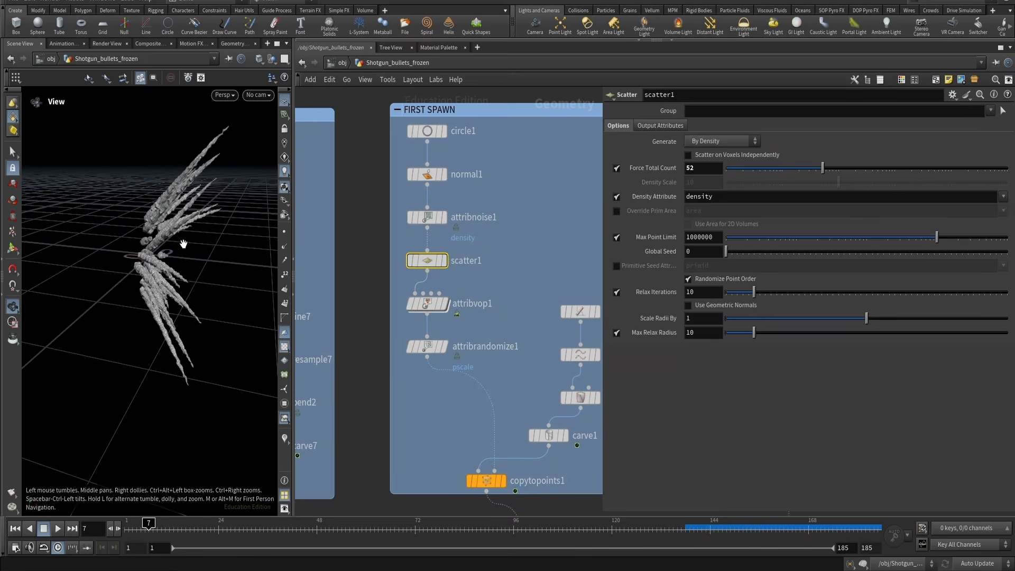
Combine attribnoise7 and attribnoise9 with a new Merge node
scroll(441, 262, "down", 3)
left_click(519, 331)
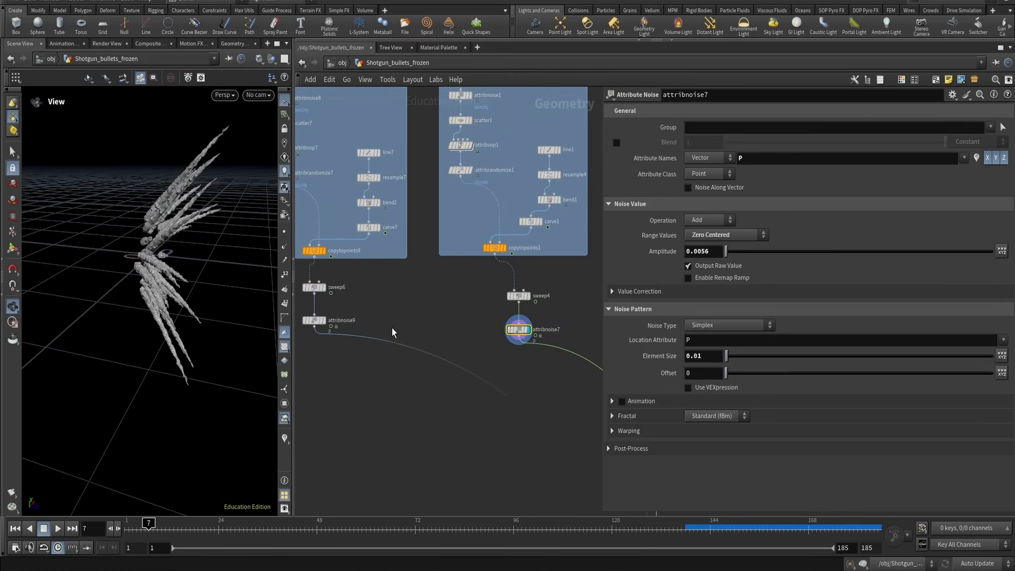
left_click(314, 321, "shift")
key("Tab")
type("merge")
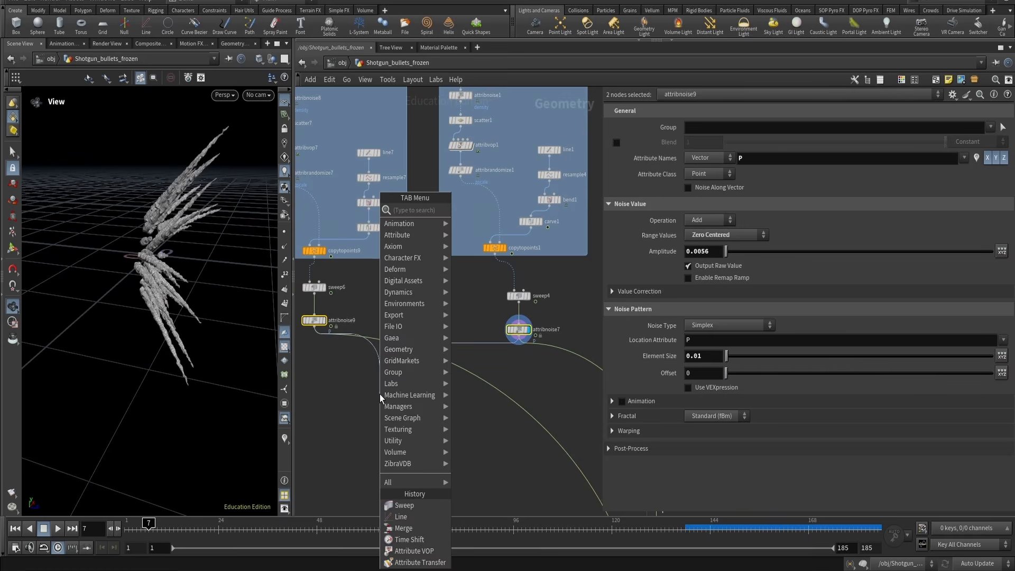
key("Return")
left_click(380, 395)
mouse_move(159, 223)
left_mouse_down()
mouse_move(61, 239)
mouse_move(153, 237)
left_mouse_up()
middle_click_drag(153, 237, 68, 252)
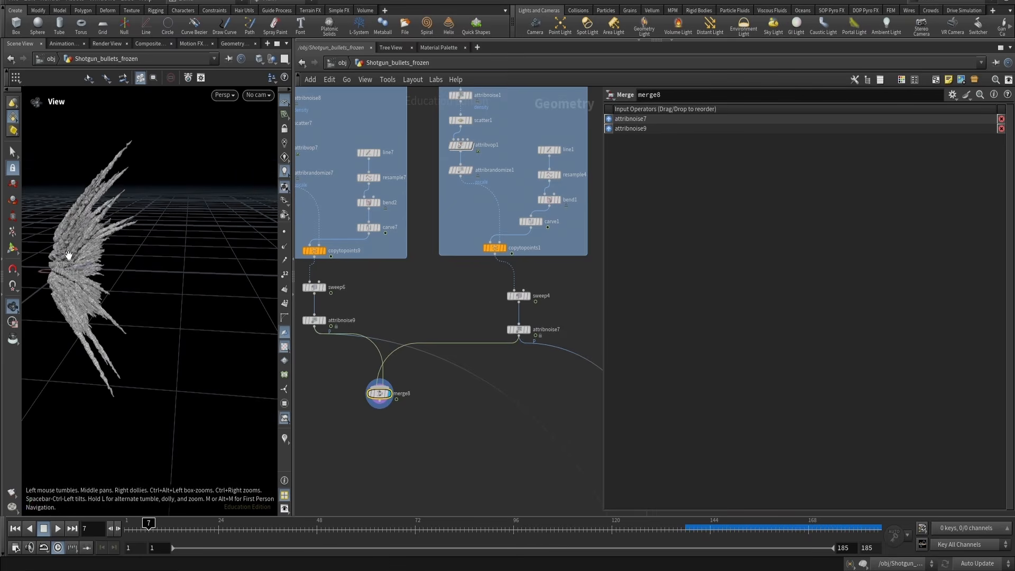
Add attribnoise10 from the second spawn as another input to merge8 and display the merge
scroll(512, 412, "down", 3)
middle_click_drag(512, 411, 396, 402)
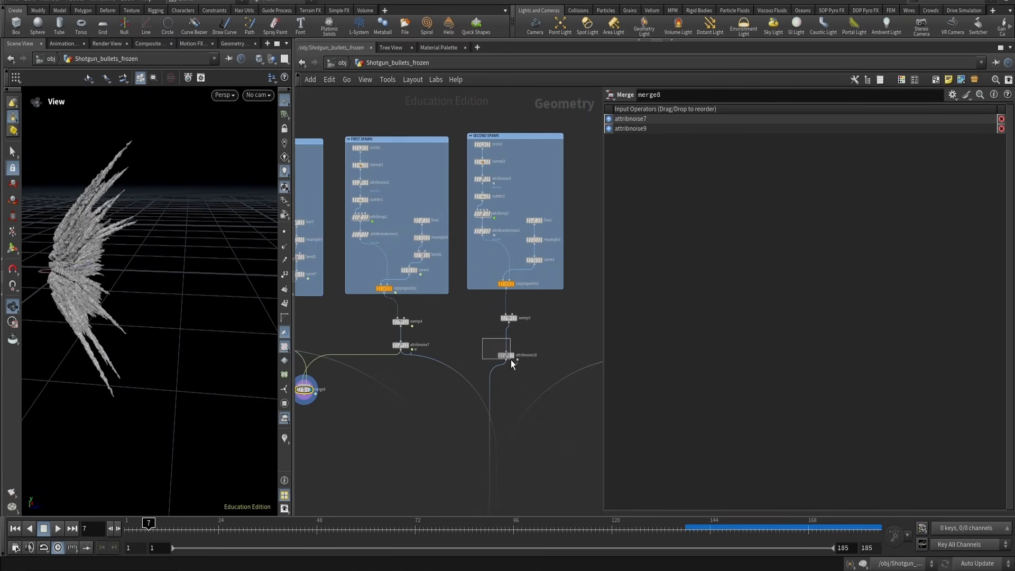
left_click_drag(511, 360, 511, 360)
left_click(512, 359)
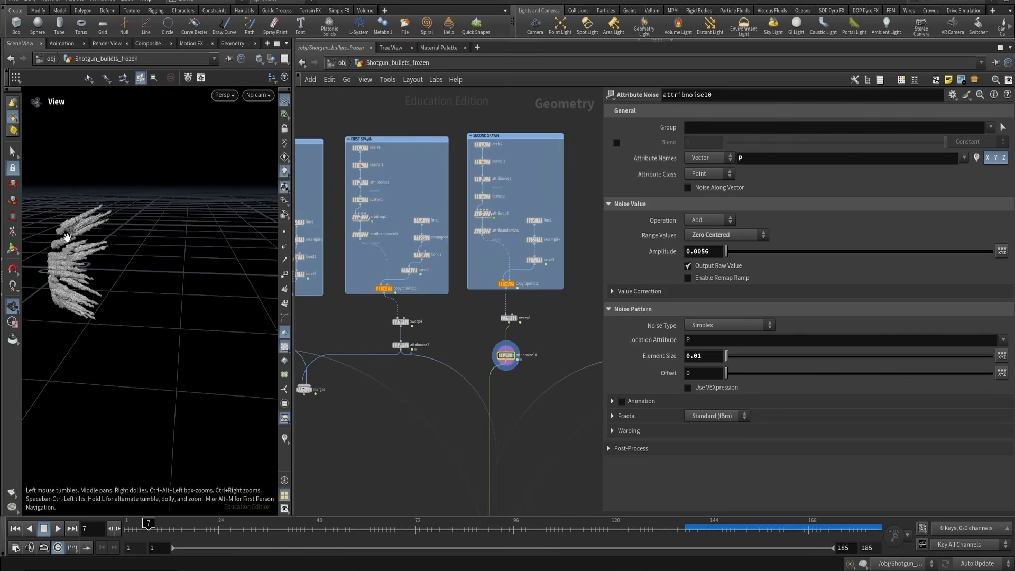
mouse_move(67, 236)
left_mouse_down()
mouse_move(123, 237)
mouse_move(80, 236)
left_mouse_up()
right_click_drag(81, 237, 192, 209)
right_click_drag(87, 261, 121, 259)
mouse_move(121, 259)
left_mouse_down()
mouse_move(130, 275)
mouse_move(123, 260)
left_mouse_up()
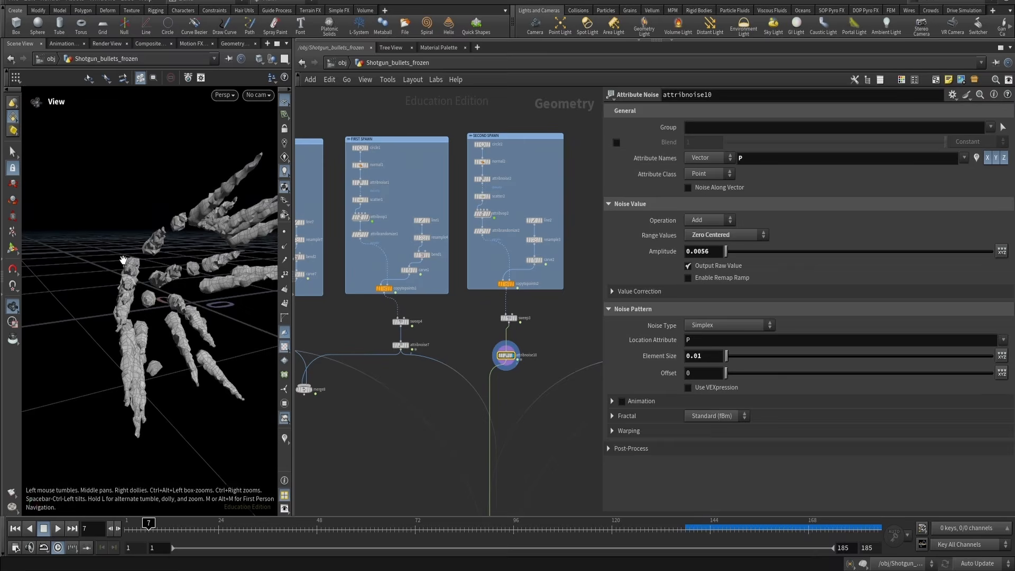
left_click(311, 390)
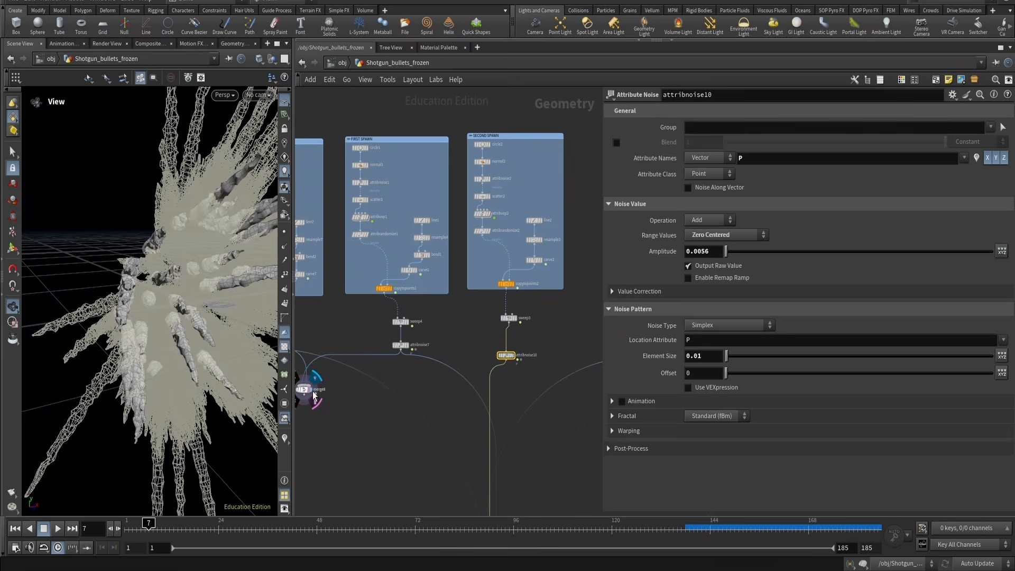
left_click_drag(329, 388, 501, 362)
Examine the merged bullet spikes from several angles in the viewport
middle_click_drag(351, 415, 419, 405)
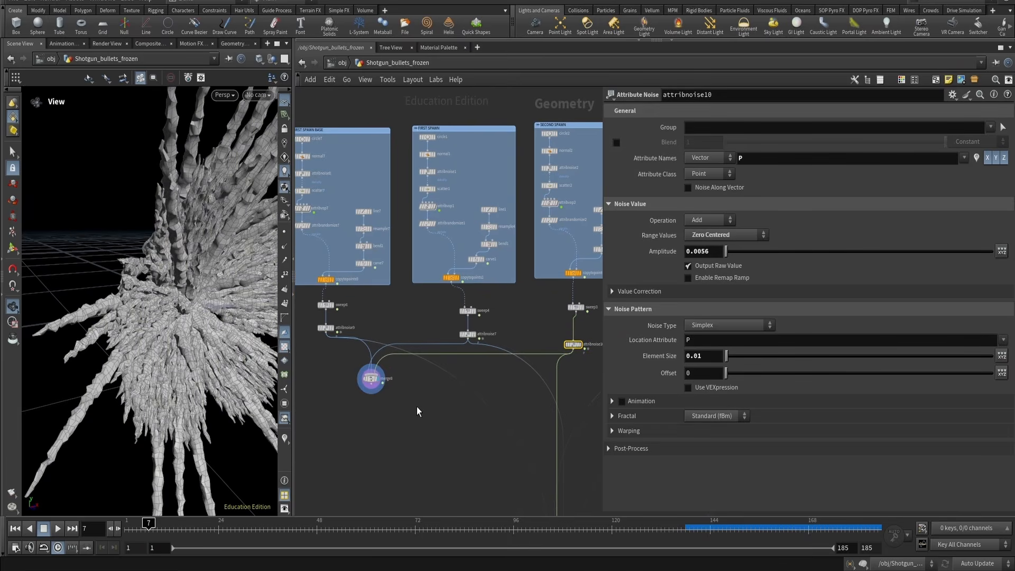
left_click(418, 407)
left_click_drag(150, 290, 185, 347)
scroll(193, 297, "down", 4)
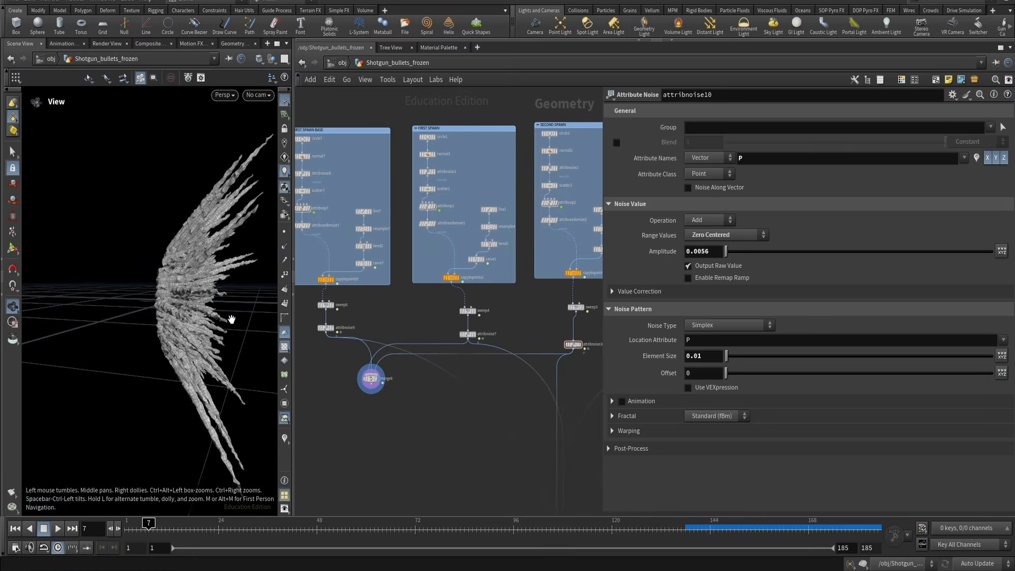
left_click_drag(231, 319, 201, 320)
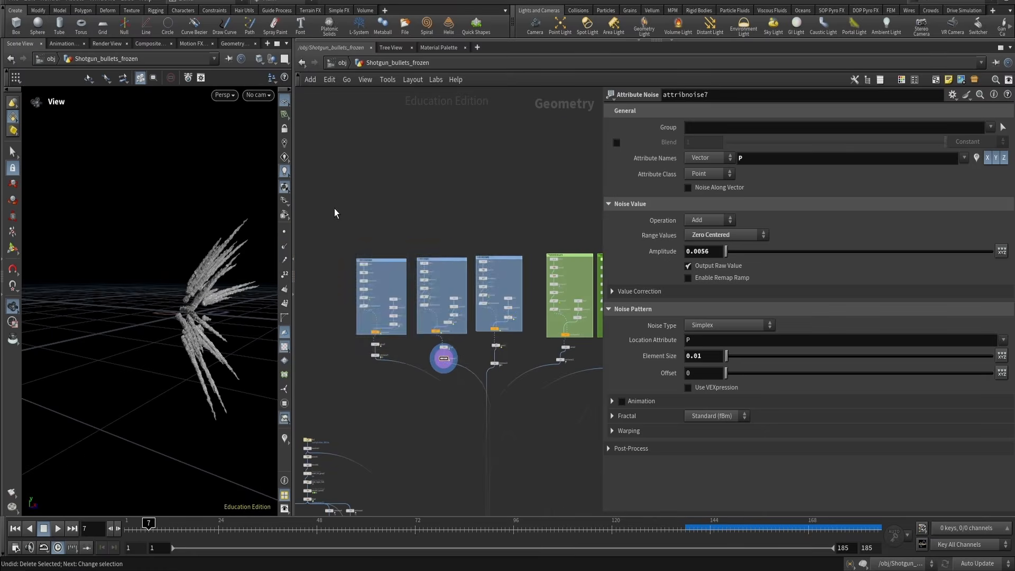
Compare the reference footage and the annotated reference image against the Houdini setup
left_click_drag(333, 212, 455, 348)
left_click(505, 338)
middle_click_drag(504, 344, 421, 354)
scroll(421, 354, "up", 3)
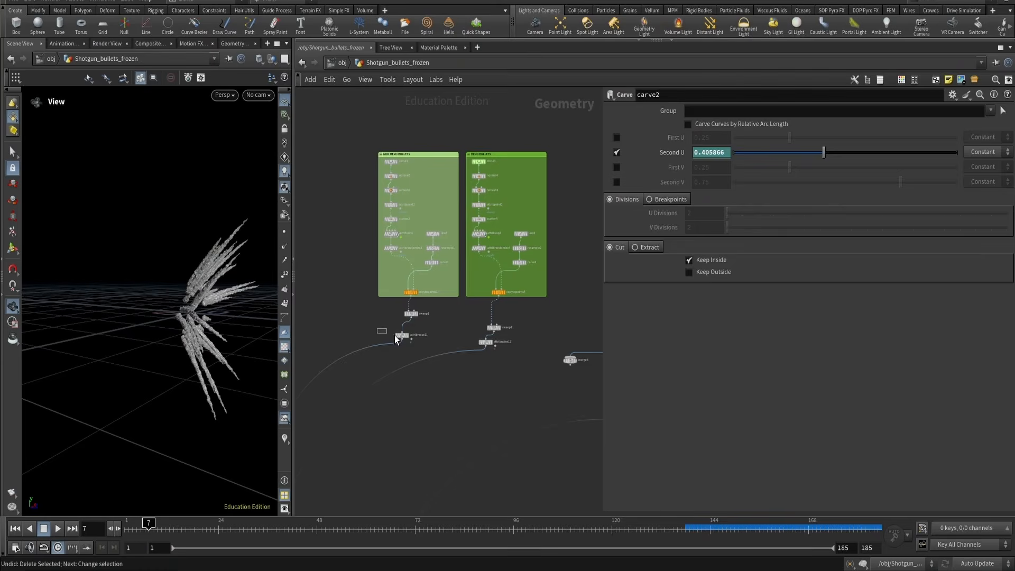
left_click(396, 335)
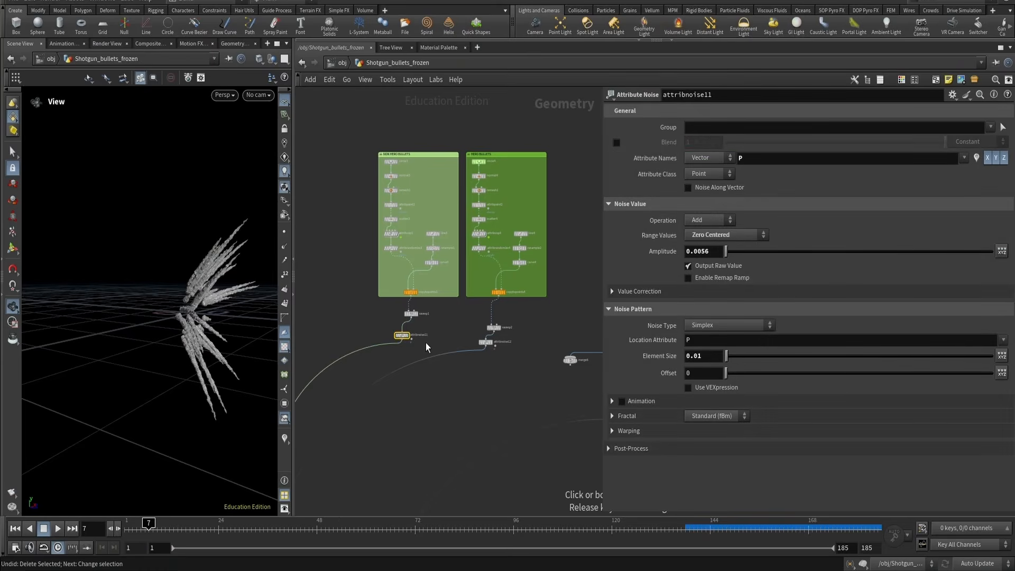
mouse_move(219, 283)
left_mouse_down()
mouse_move(177, 286)
mouse_move(218, 296)
left_mouse_up()
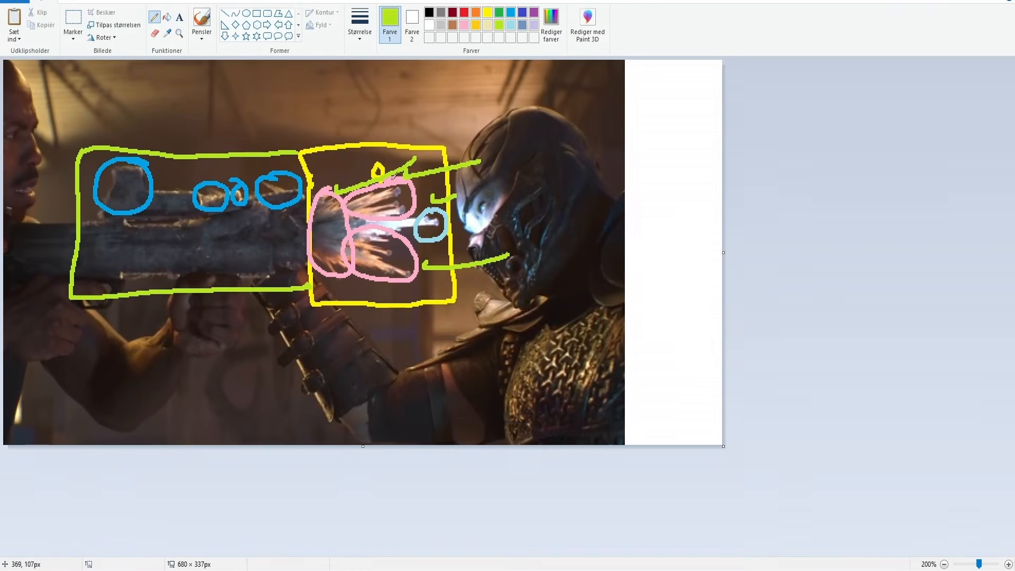
key("alt+Tab")
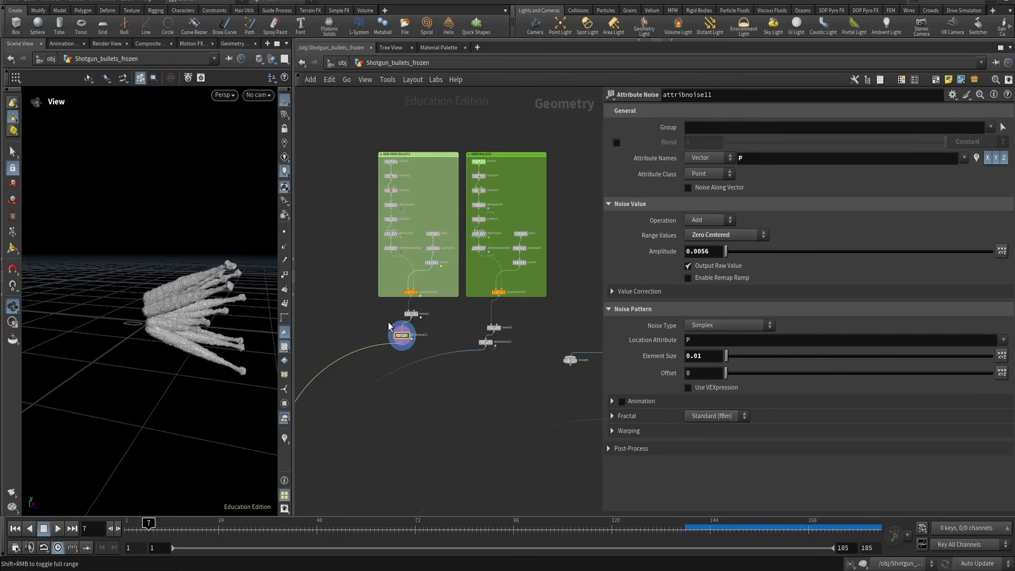
Display circle3 and remesh1 in the non-hero bullets network to inspect the base disc
scroll(397, 207, "up", 5)
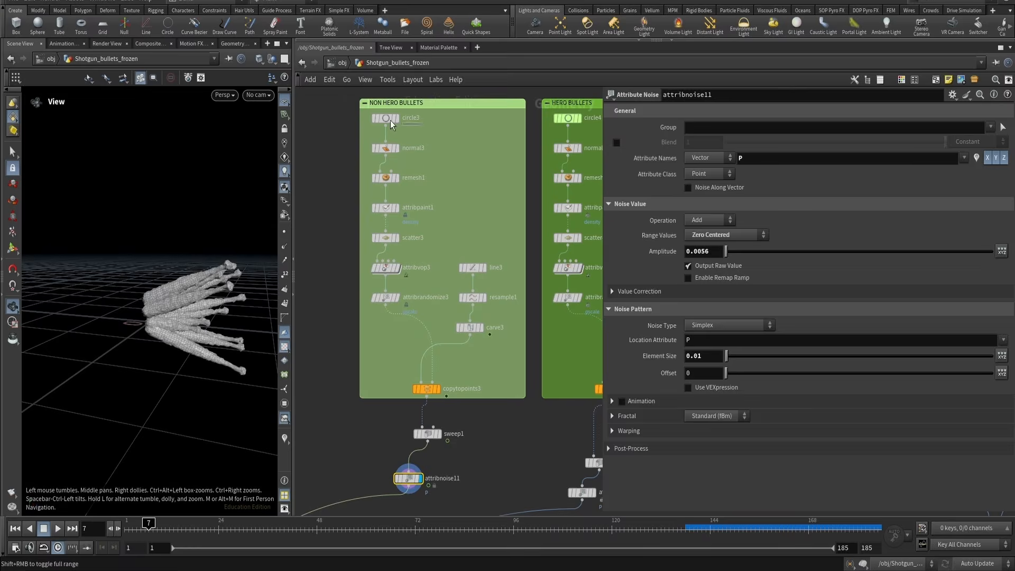
left_click(390, 120)
key("r")
left_click(390, 150)
left_click(401, 177)
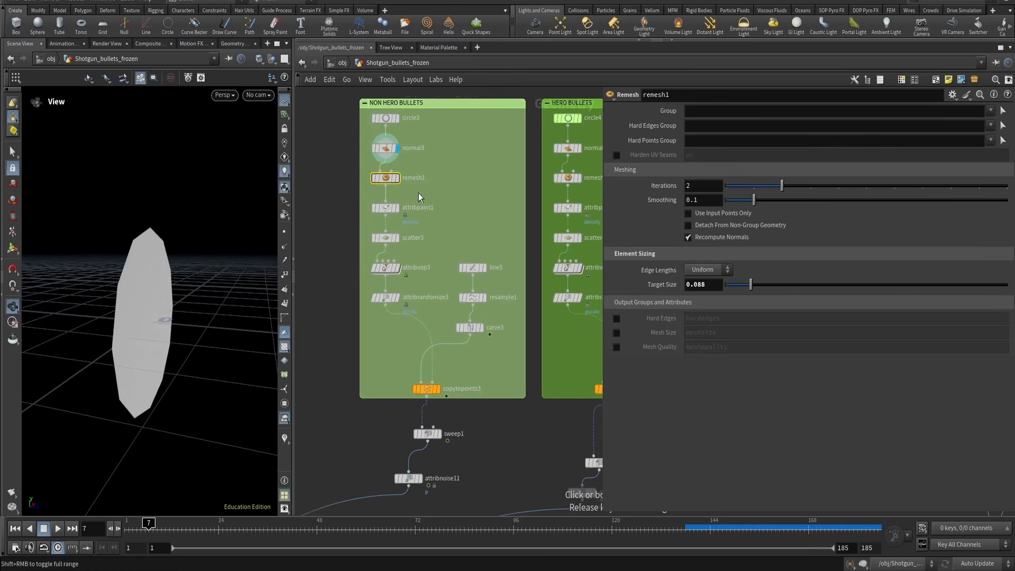
key("r")
left_click_drag(245, 234, 135, 292)
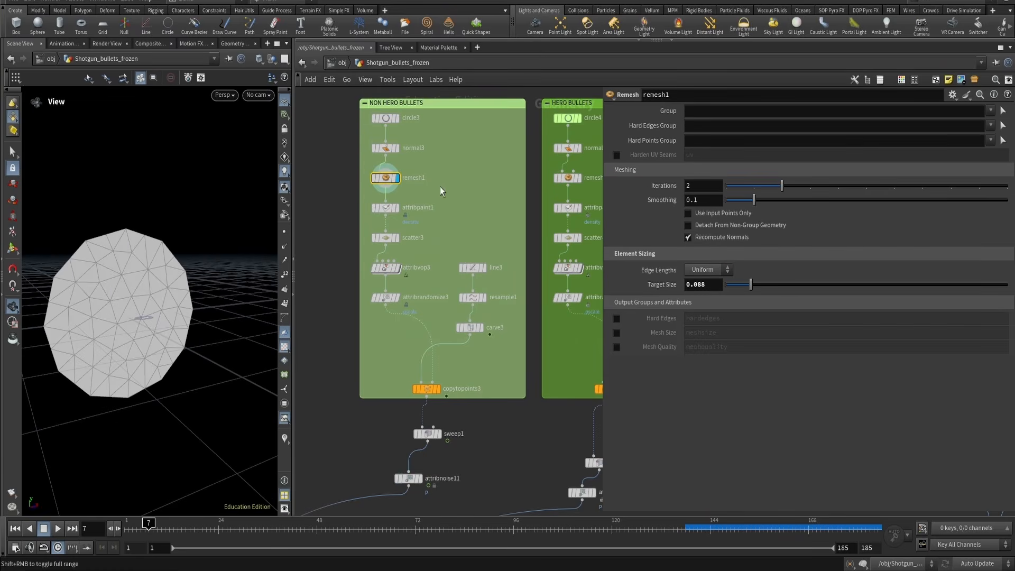
Display attribpaint1 and visualize its painted density attribute on the disc
left_click(397, 208)
key("r")
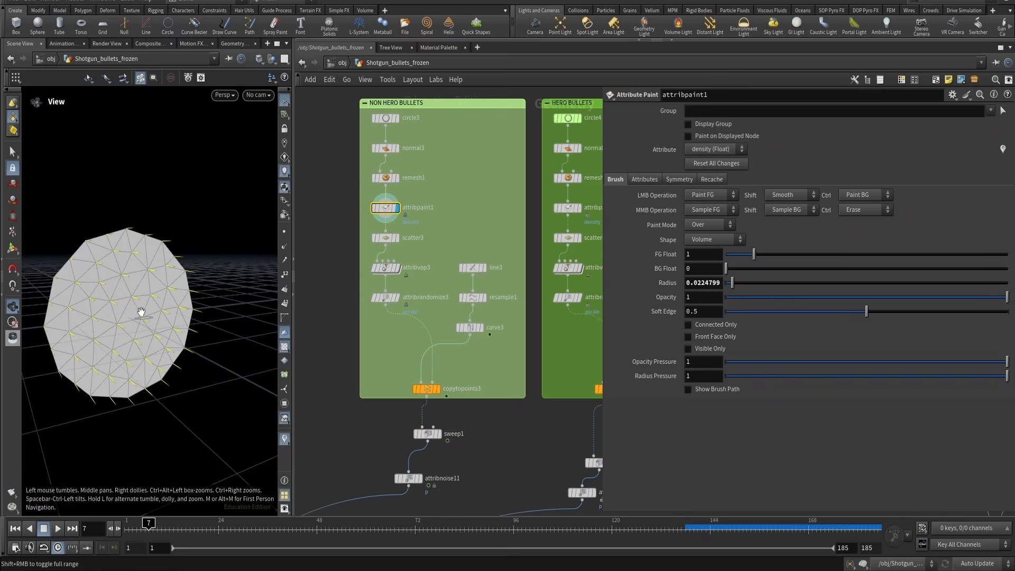
left_click_drag(142, 312, 353, 259)
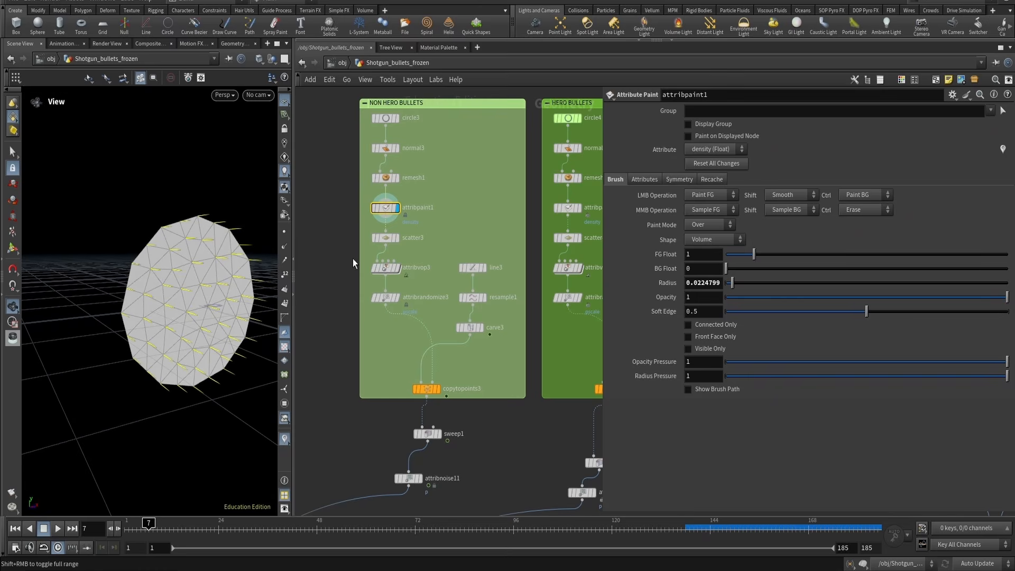
left_click(1003, 151)
left_click_drag(246, 280, 208, 310)
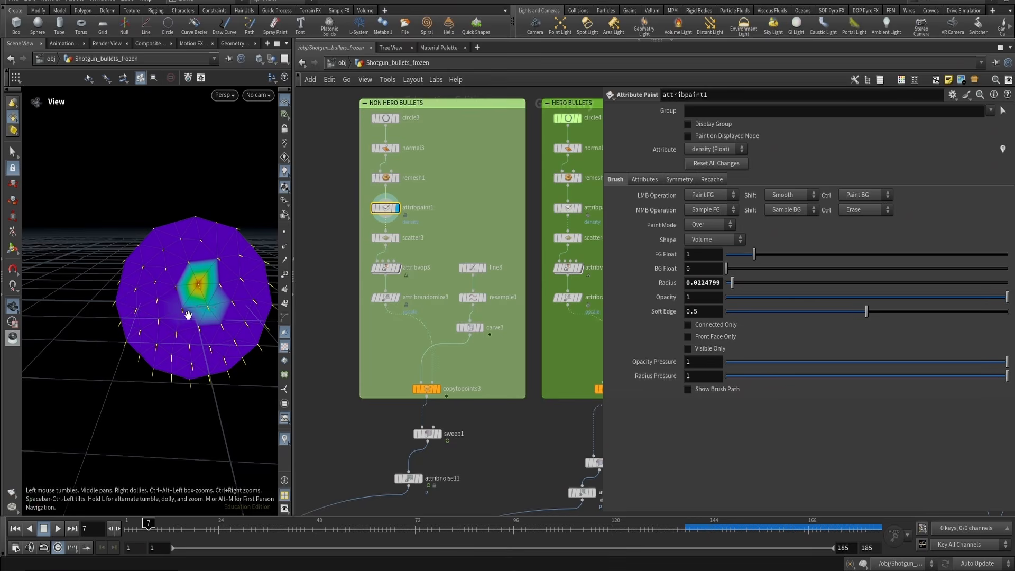
Inspect scatter3 and the containment, vortex and forward ramps of attribvop3
left_click(376, 239)
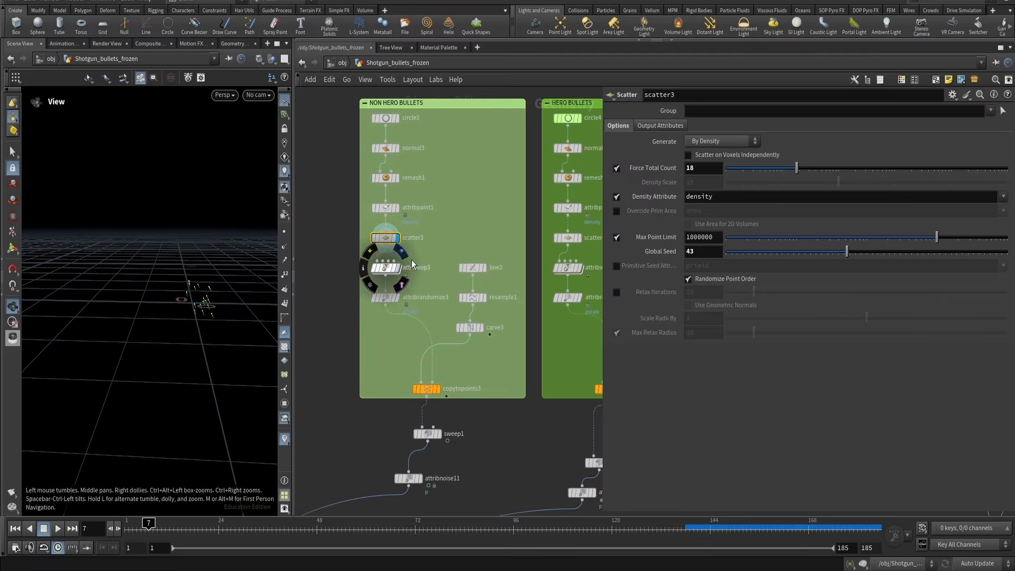
left_click(372, 269)
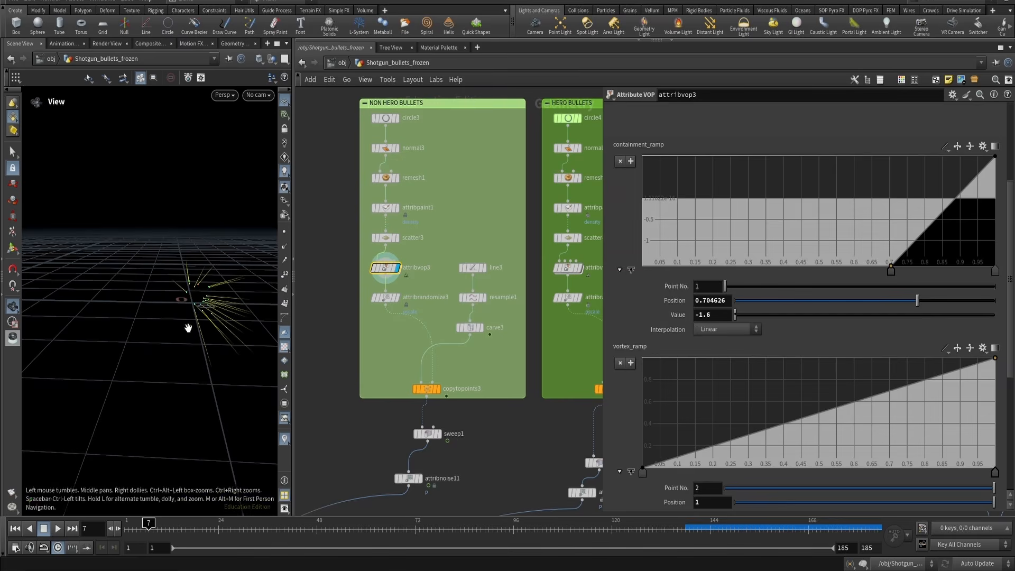
left_click_drag(188, 328, 245, 319)
scroll(842, 244, "down", 2)
scroll(842, 245, "down", 4)
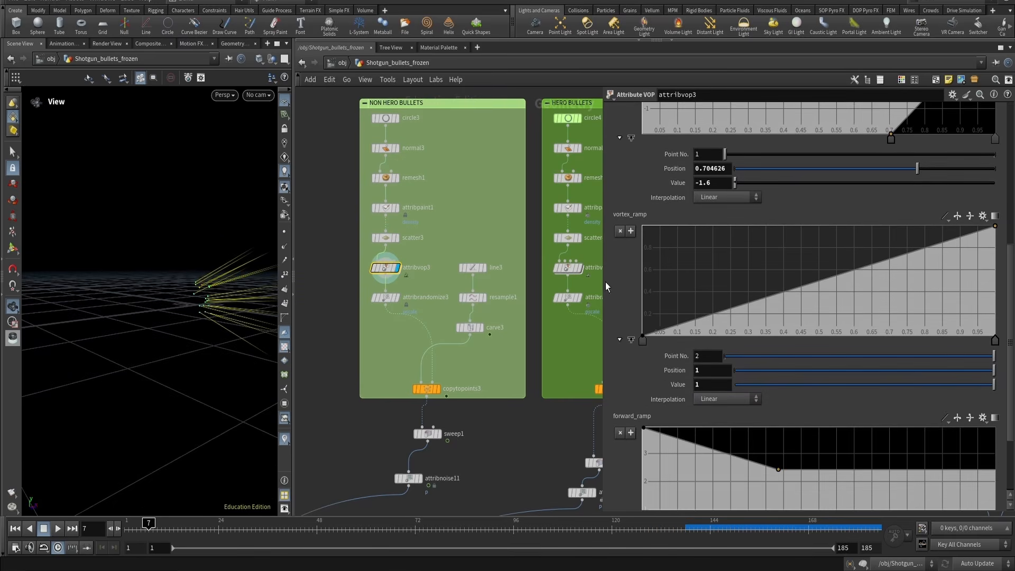
scroll(396, 297, "down", 5)
middle_click_drag(347, 308, 524, 288)
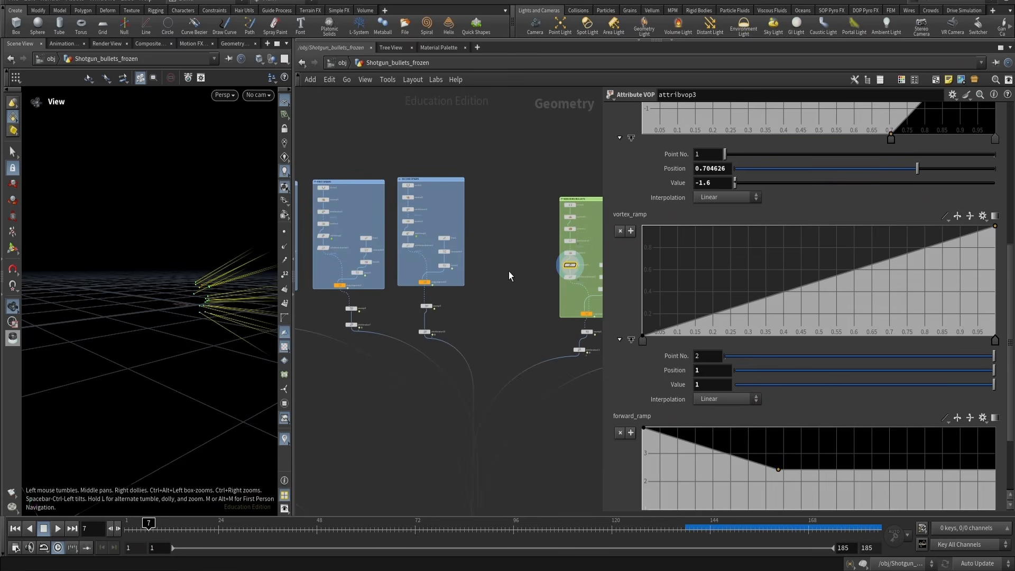
Inspect the pscale settings of attribrandomize3 in the non-hero bullets network
scroll(406, 250, "up", 5)
middle_click_drag(579, 310, 326, 289)
middle_click_drag(481, 299, 345, 287)
left_click(436, 296)
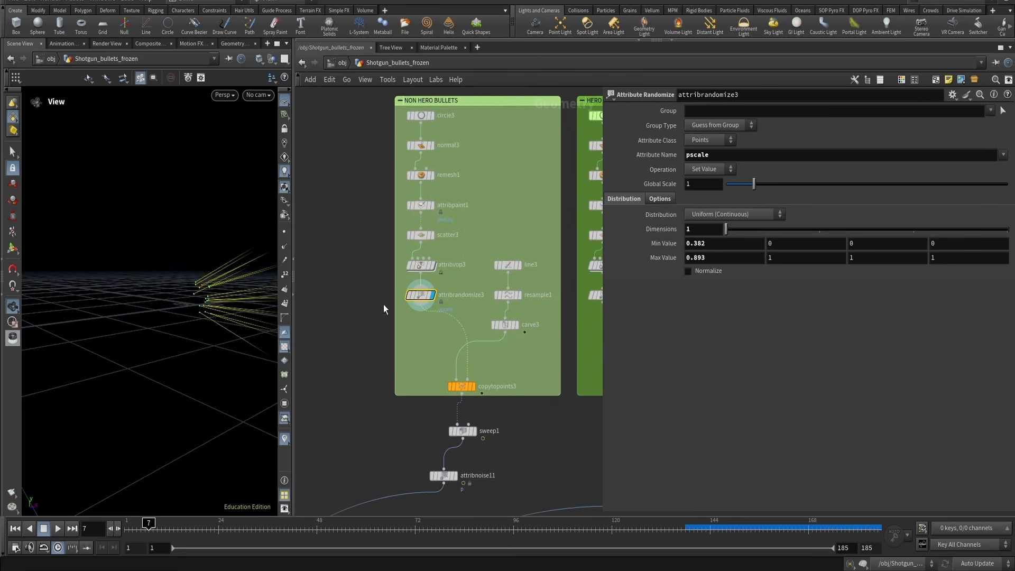
middle_click_drag(359, 329, 323, 299)
Display line3 and resample1 to inspect the spike spine curve settings
left_click(472, 236)
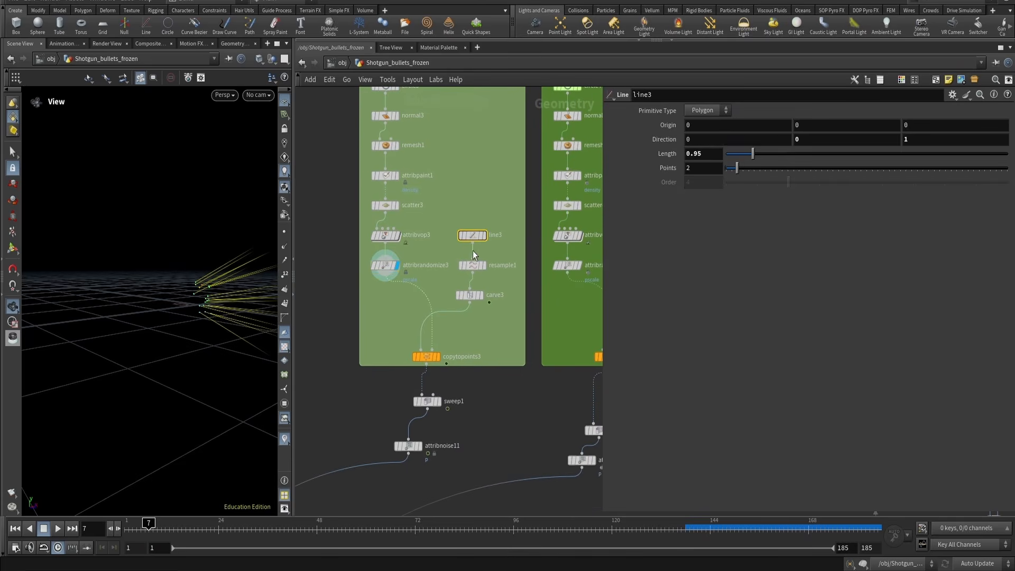
key("r")
left_click_drag(470, 276, 467, 278)
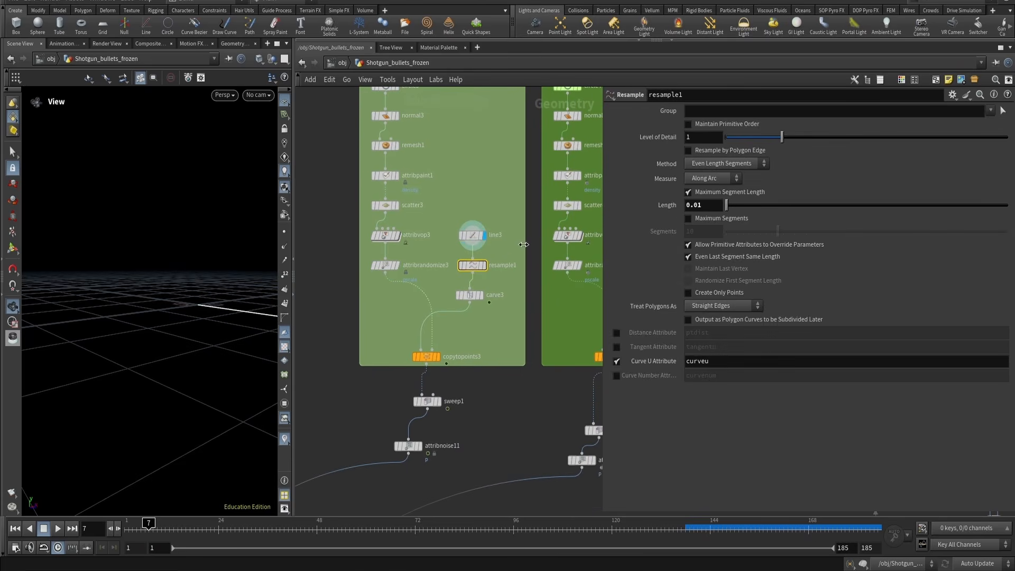
left_click_drag(499, 219, 457, 253)
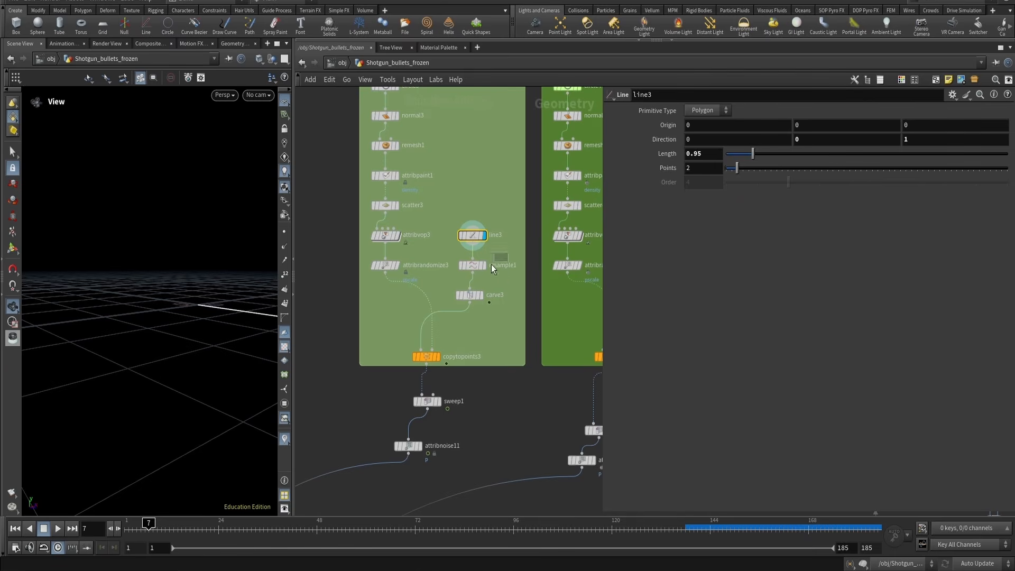
left_click_drag(491, 264, 482, 274)
key("r")
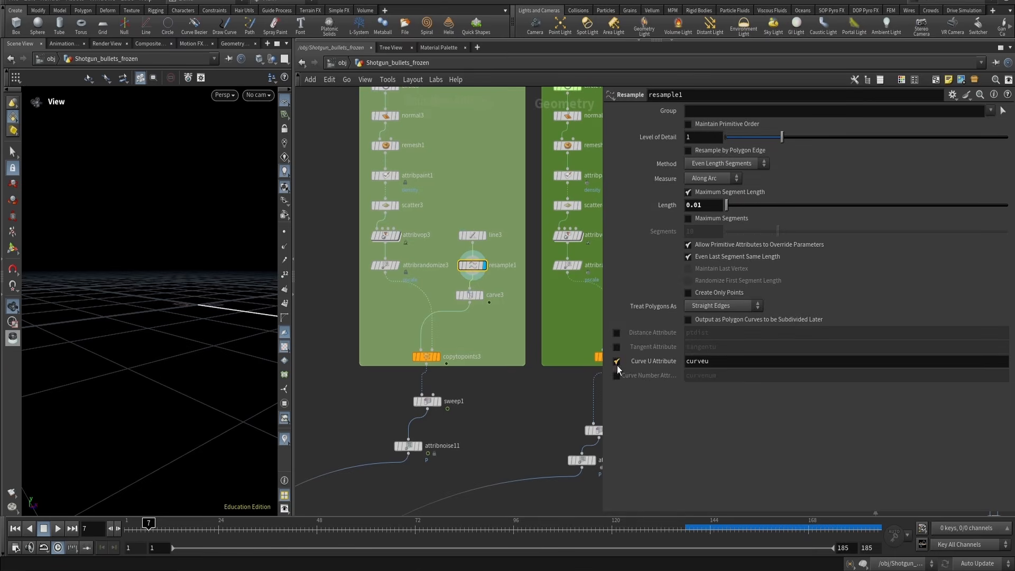
Display carve3 and play the timeline to inspect its animated Second U growing the spike curve
left_click_drag(490, 310, 440, 284)
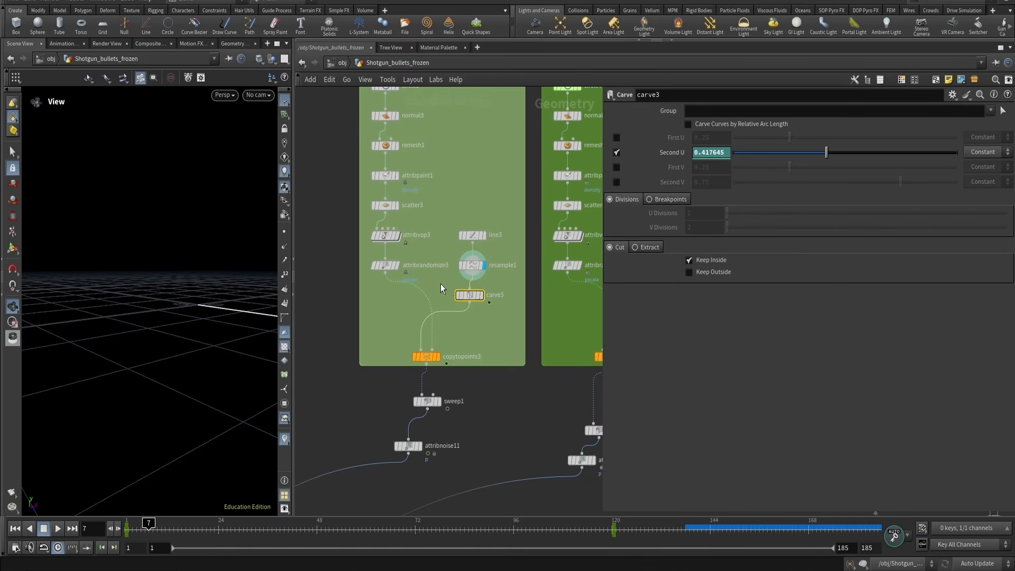
key("r")
left_click_drag(220, 302, 141, 335)
left_click_drag(199, 318, 210, 331)
key("ctrl+Up")
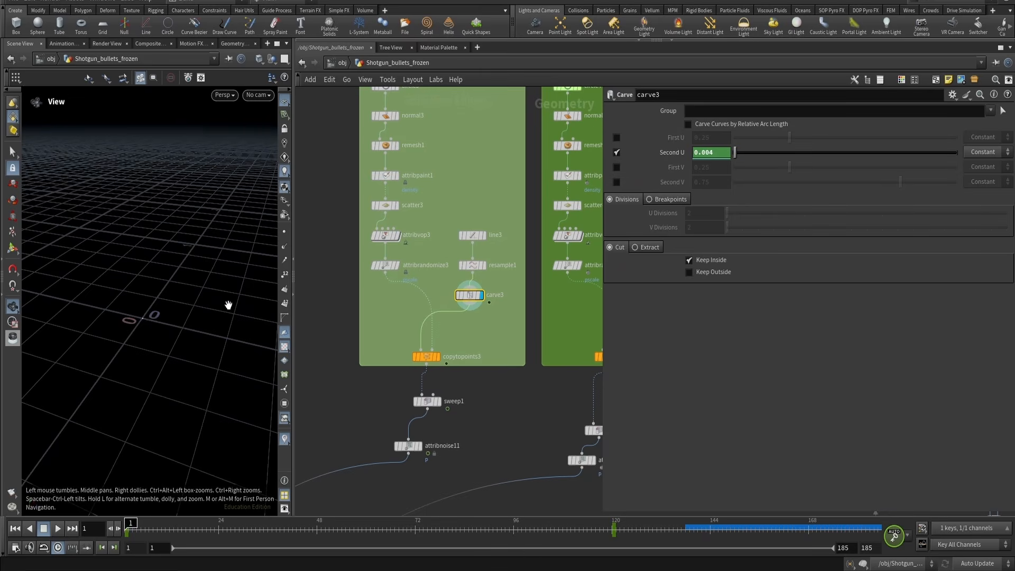
key("Up")
key("Up")
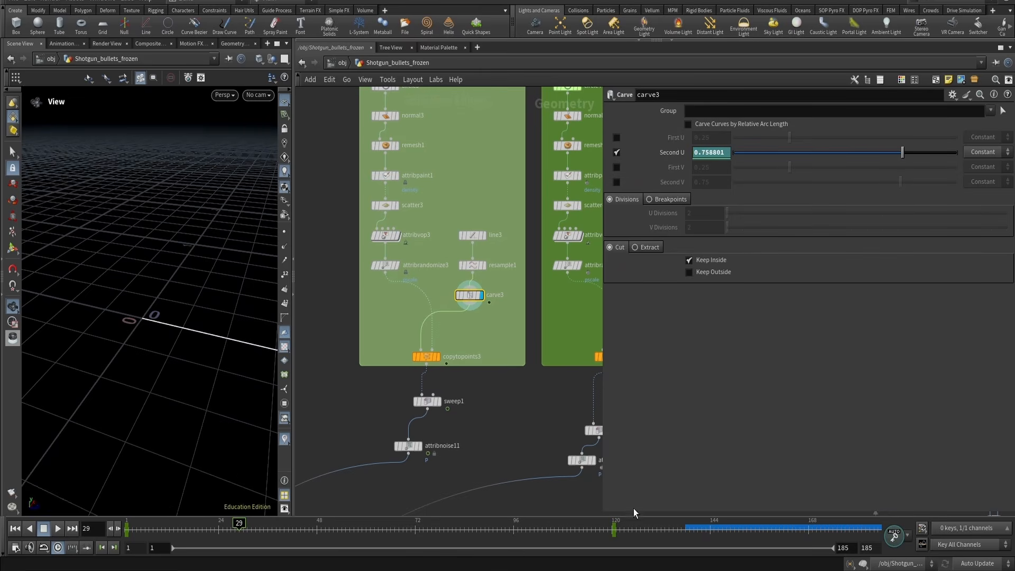
scroll(215, 356, "down", 5)
middle_click_drag(215, 356, 134, 337)
right_click_drag(134, 337, 147, 363)
key("Up")
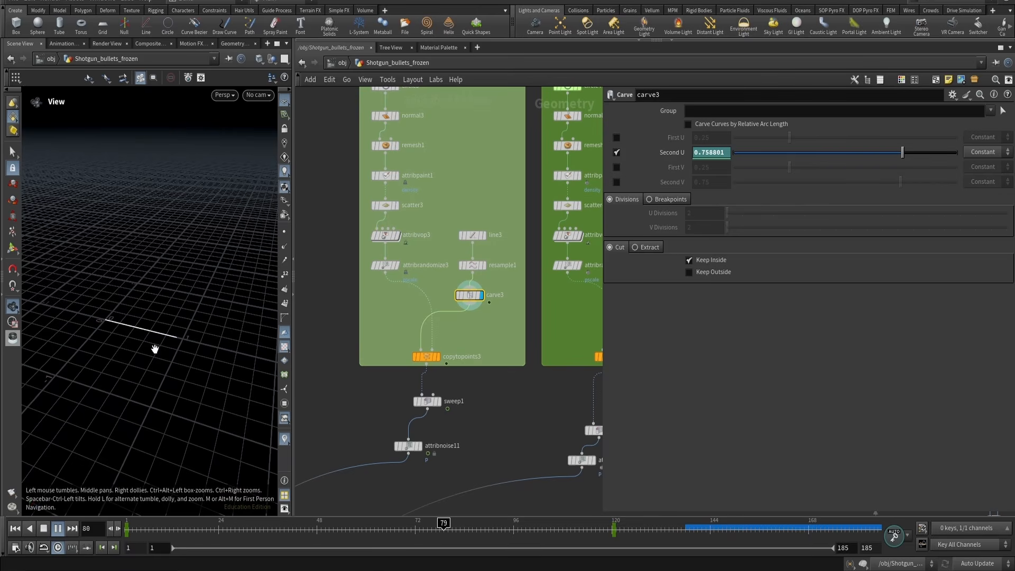
key("ctrl+Up")
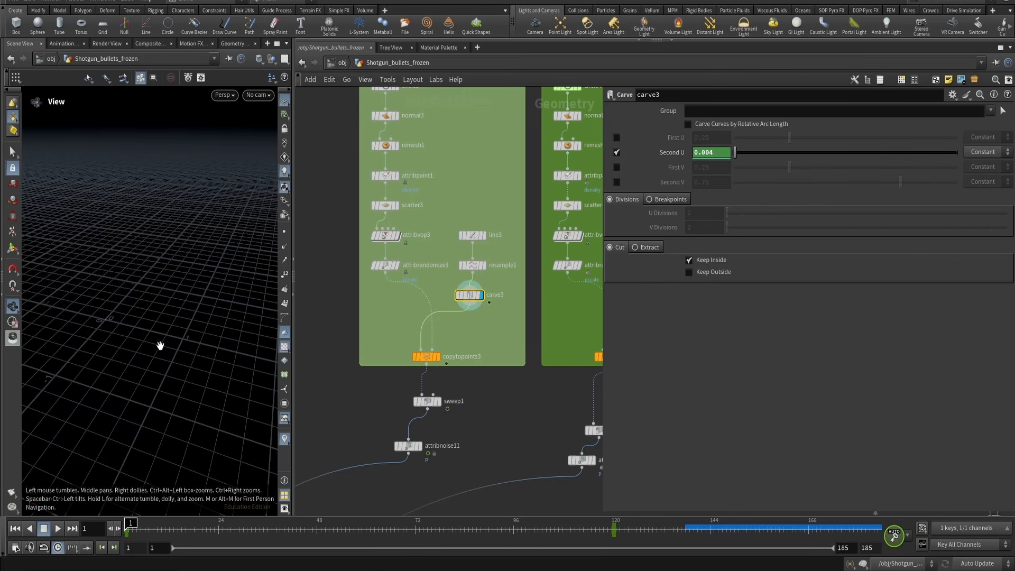
Display copytopoints3 and play the animation to watch the copied spike curves grow
left_click_drag(497, 337, 392, 369)
key("shift+r")
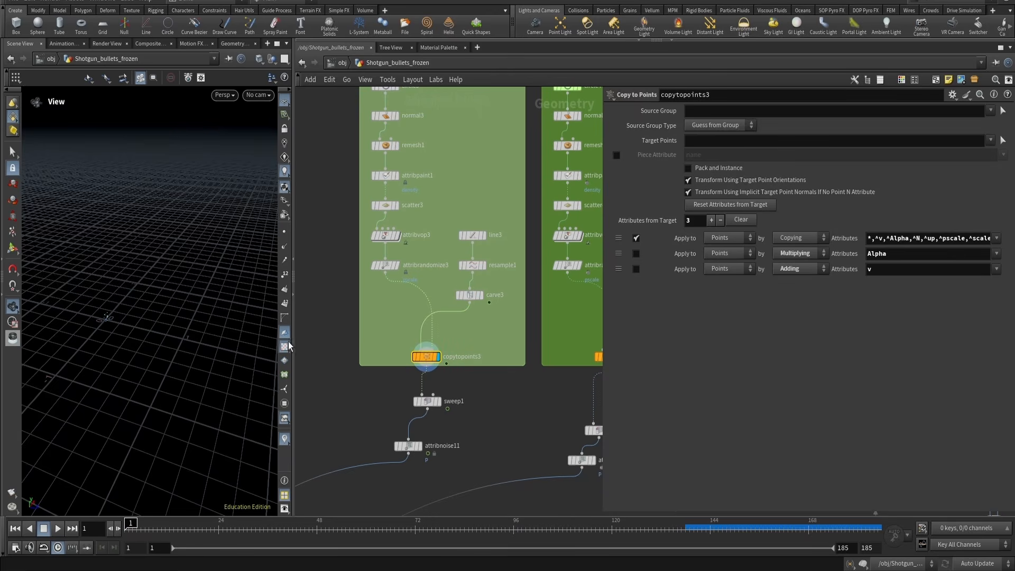
right_click_drag(82, 317, 131, 307)
key("Up")
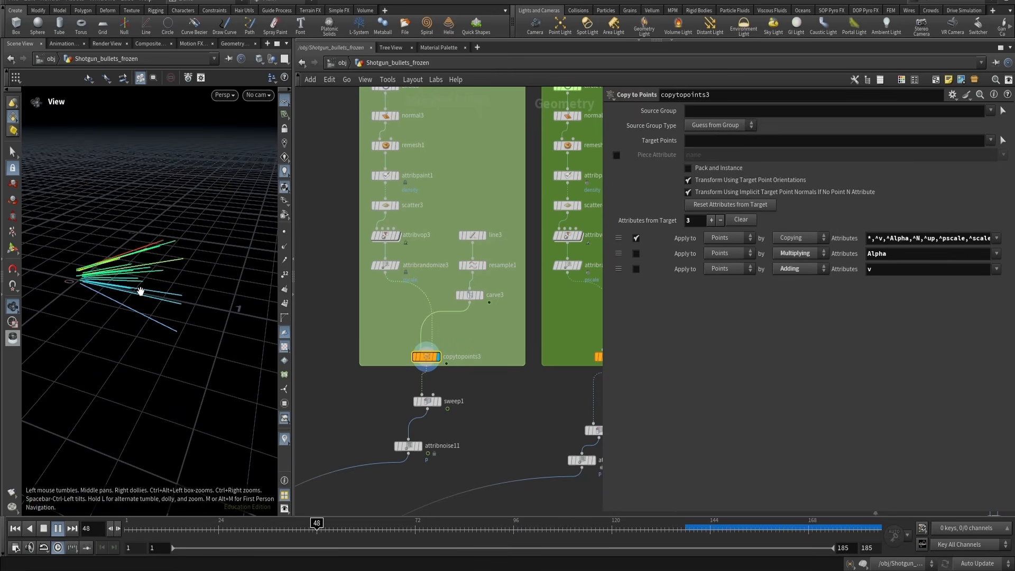
key("ctrl+Up")
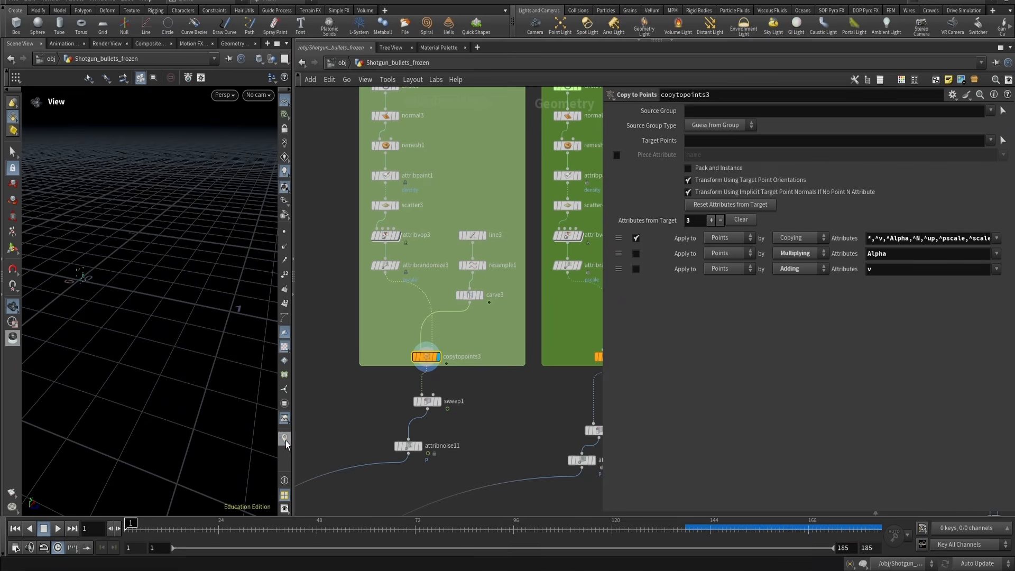
left_click(284, 439)
key("Up")
left_click(470, 294)
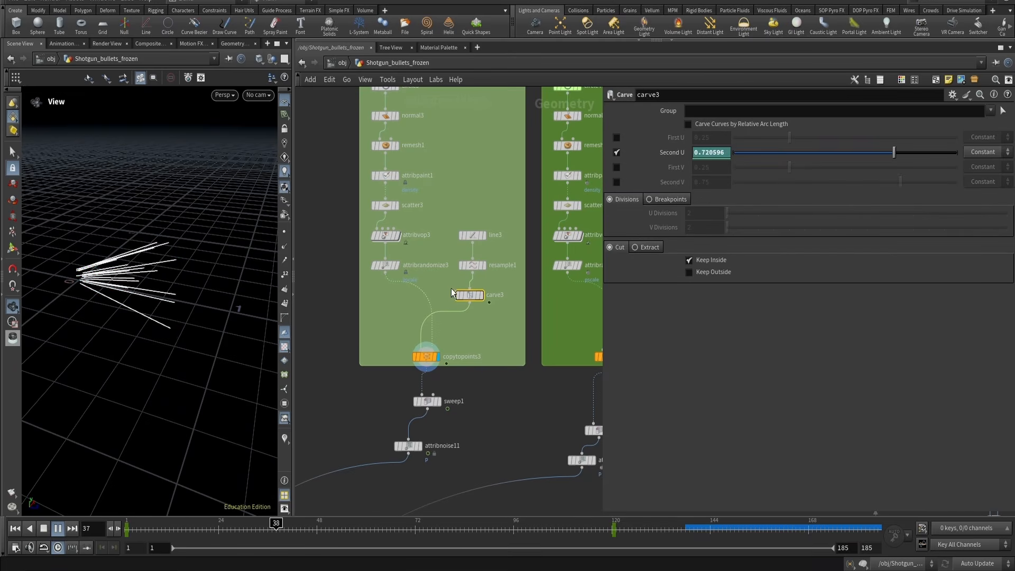
key("ctrl+Up")
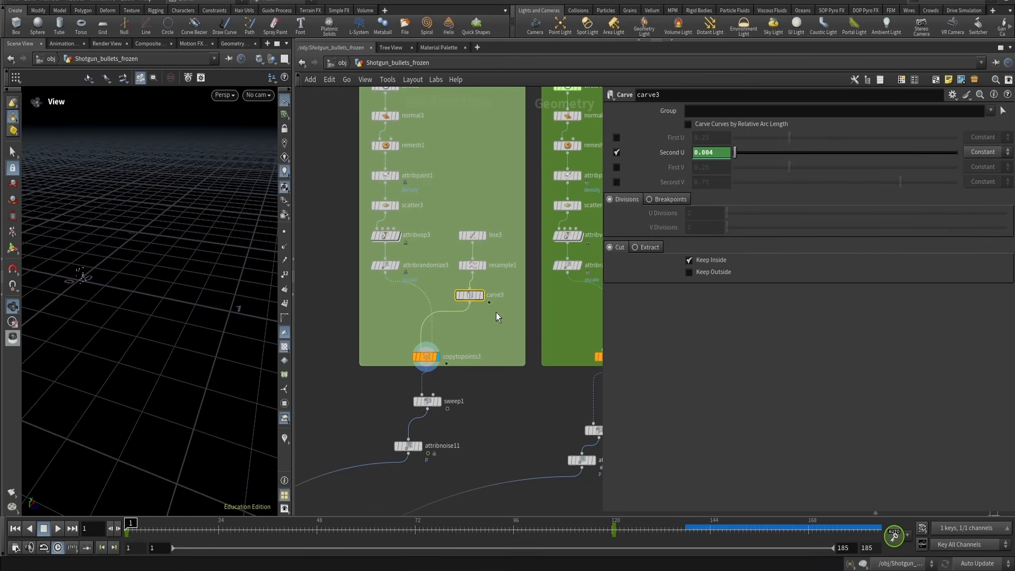
Open the Animation Editor to examine carve3's Second U curve while playing, then close it
left_click(921, 545)
left_click_drag(658, 270, 779, 67)
left_click_drag(502, 238, 732, 238)
left_click_drag(776, 58, 776, 41)
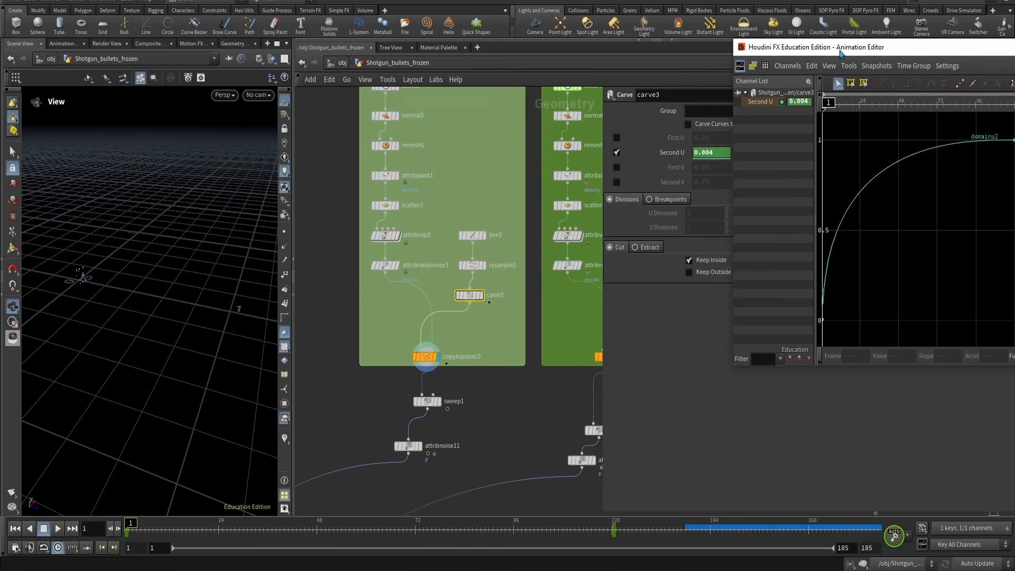
left_click_drag(840, 50, 708, 44)
key("Up")
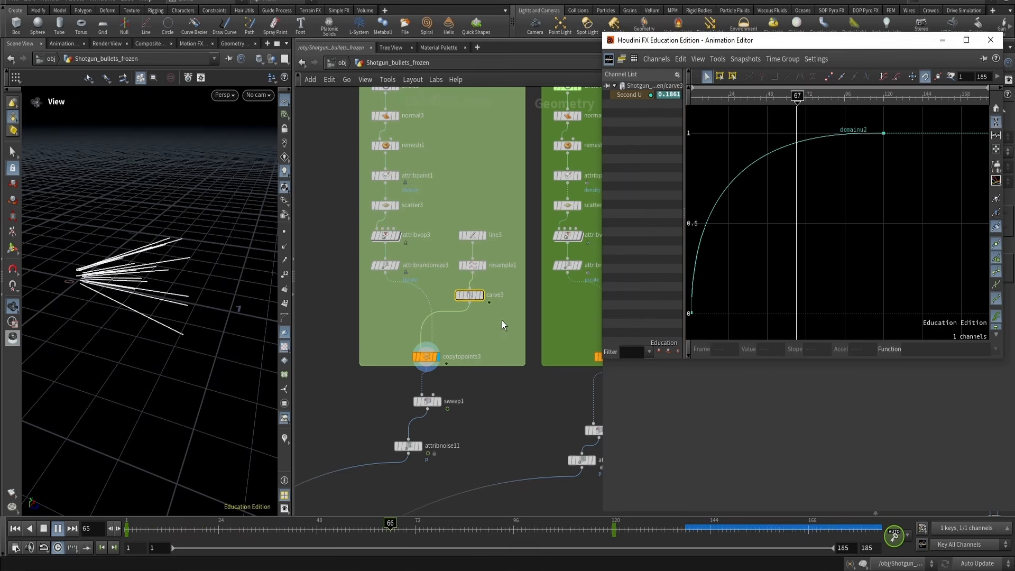
key("Up")
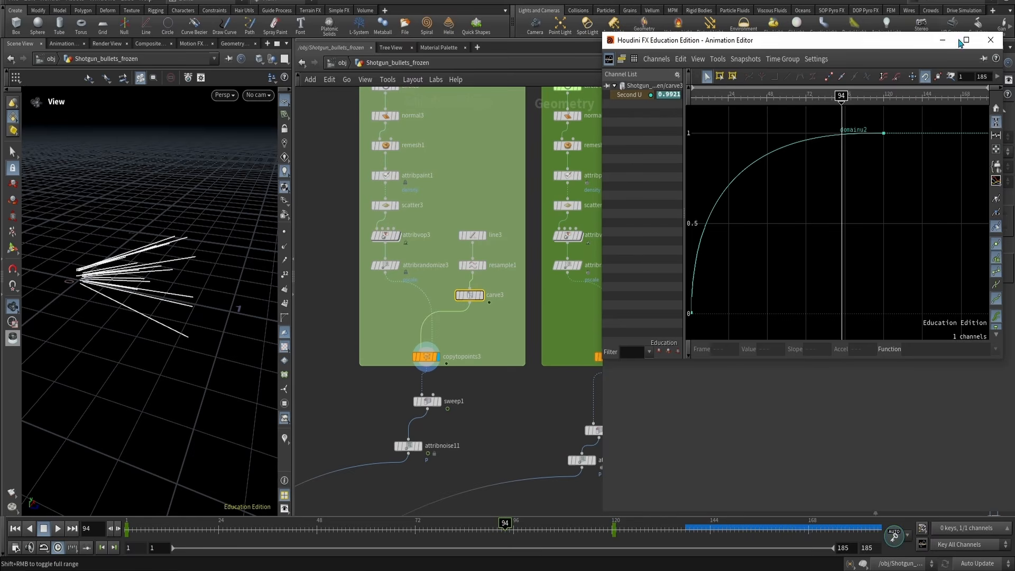
left_click(991, 40)
Display sweep1 and orbit the viewport to inspect the swept spike tubes
middle_click_drag(463, 429, 486, 403)
left_click_drag(487, 403, 427, 370)
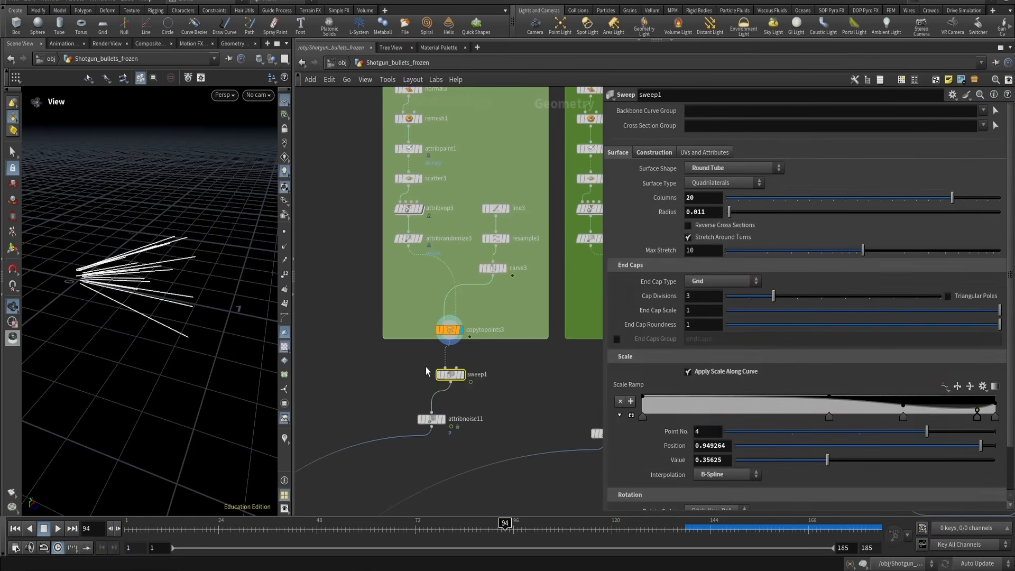
key("r")
mouse_move(158, 266)
right_mouse_down("alt")
mouse_move(264, 212)
mouse_move(74, 281)
mouse_move(154, 291)
mouse_move(154, 281)
right_mouse_up("alt")
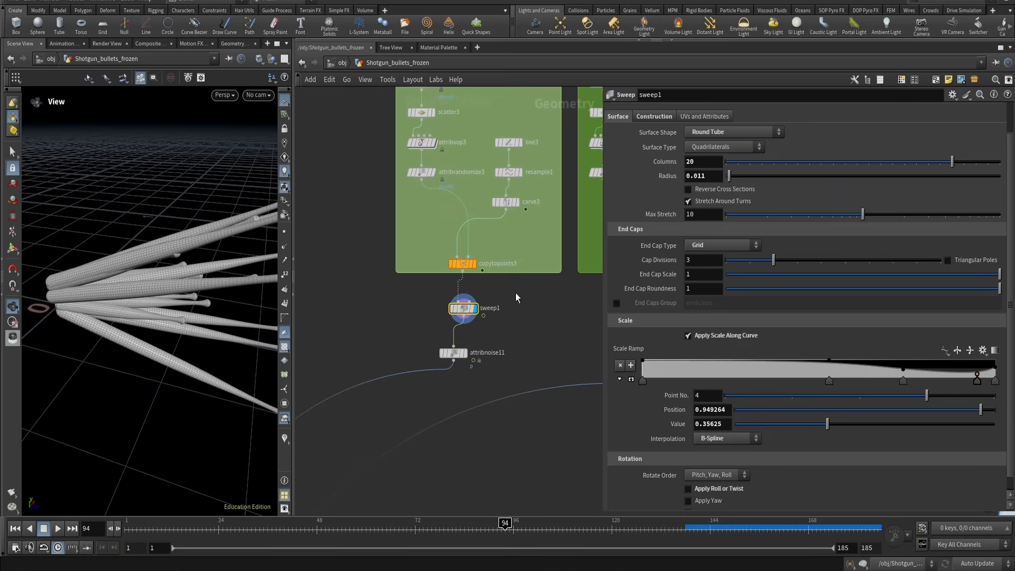
Set sweep1's Target Up Vector to Curve Normal and play the animation
left_click(663, 117)
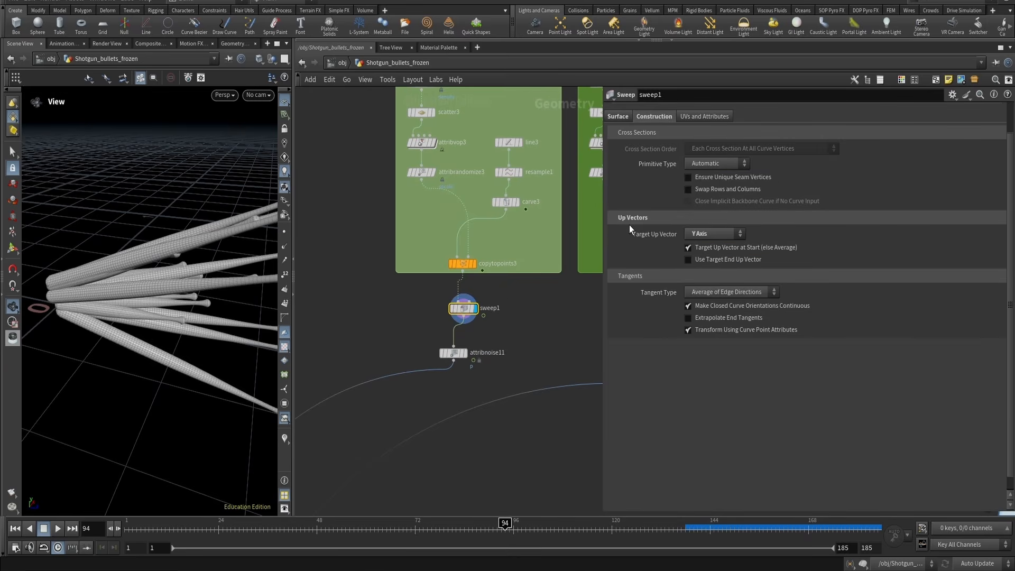
left_click(707, 233)
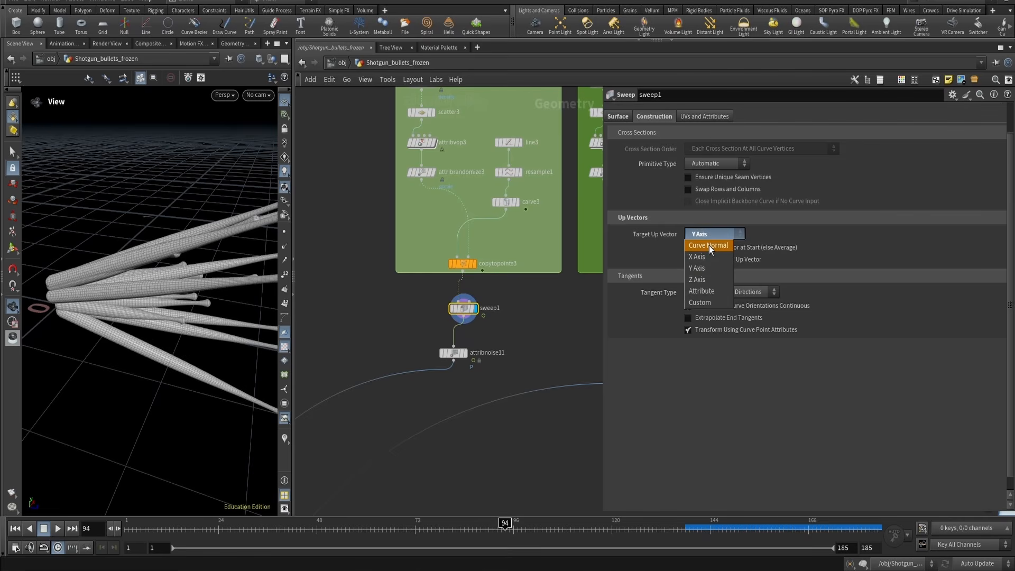
left_click(710, 246)
key("ctrl+Up")
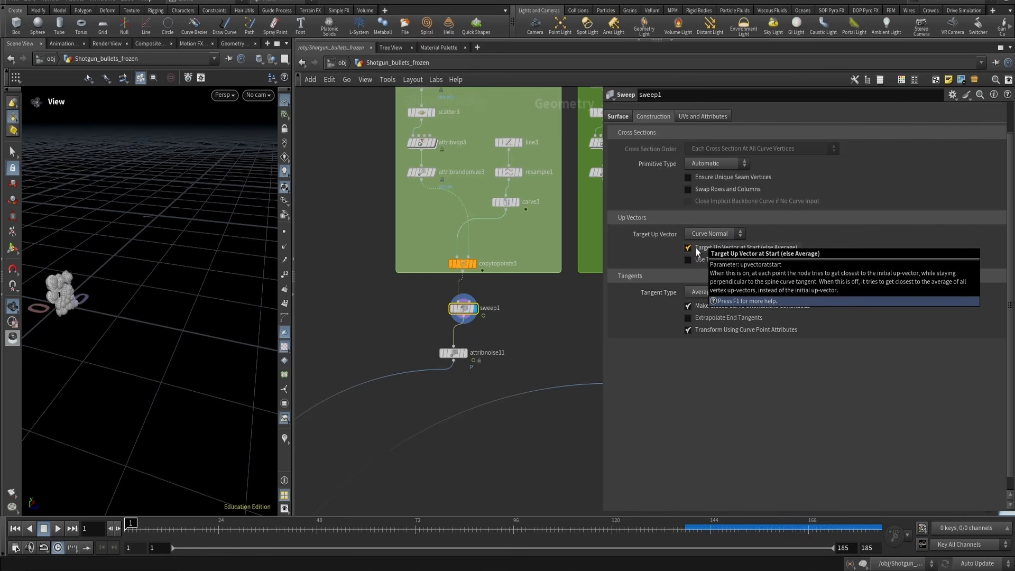
key("Up")
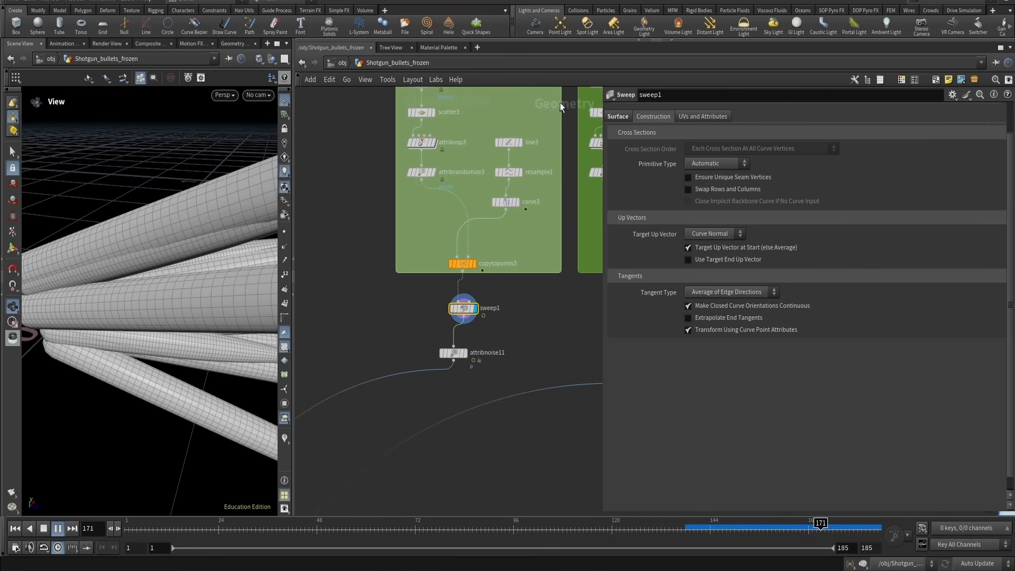
Set sweep1's Target Up Vector back to Y Axis and replay the animation to compare
left_click(715, 236)
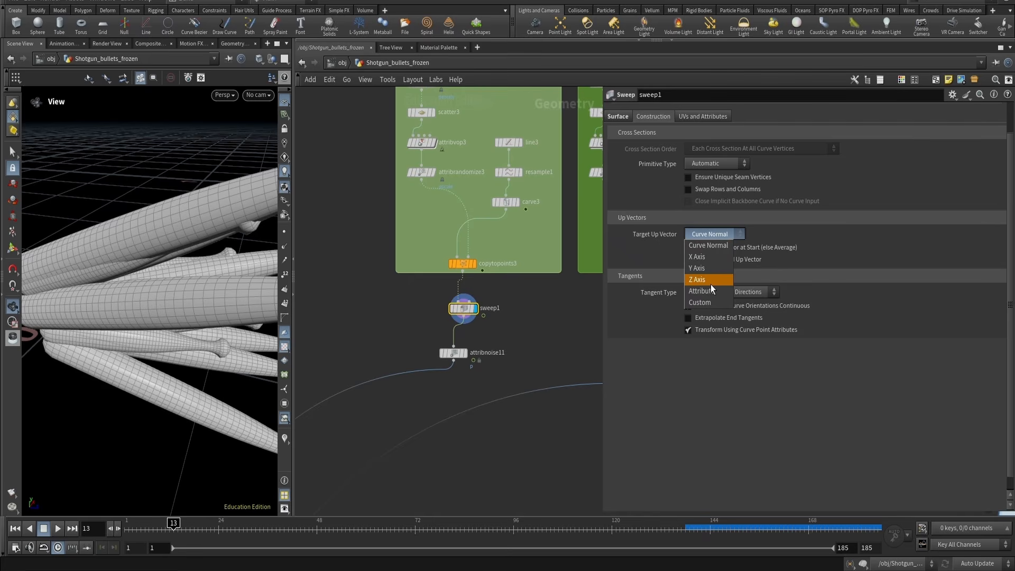
left_click(697, 268)
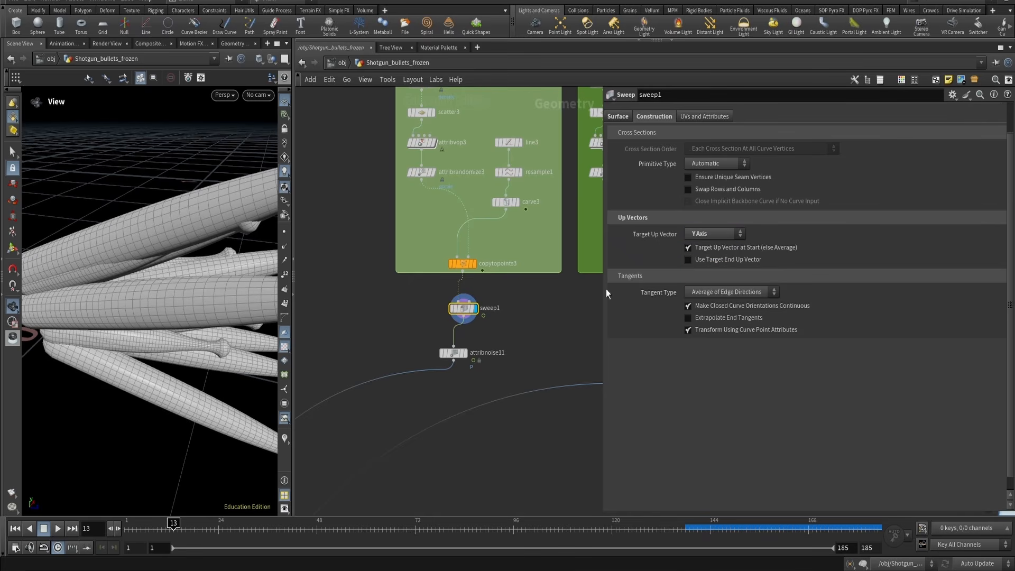
key("Up")
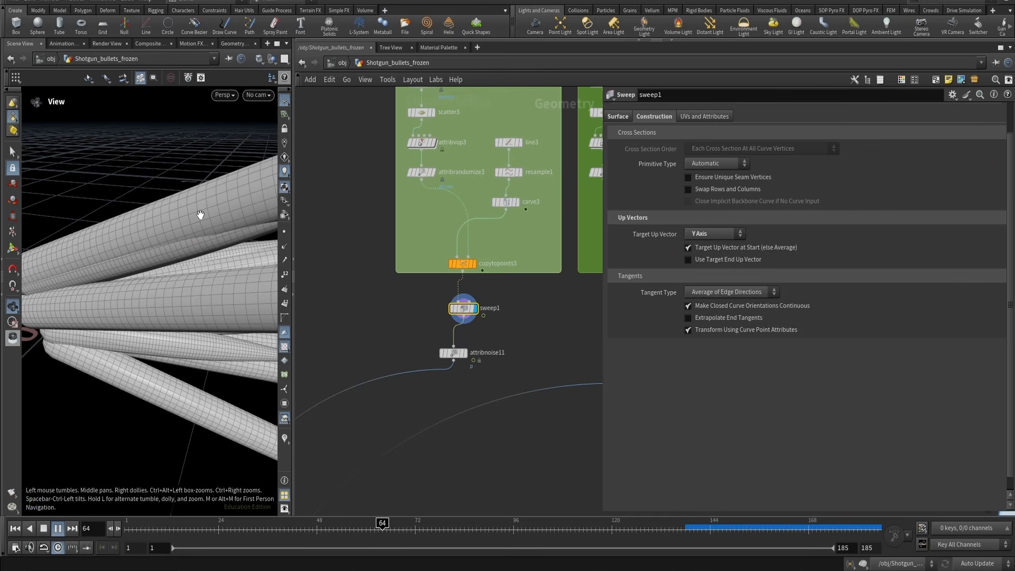
key("Up")
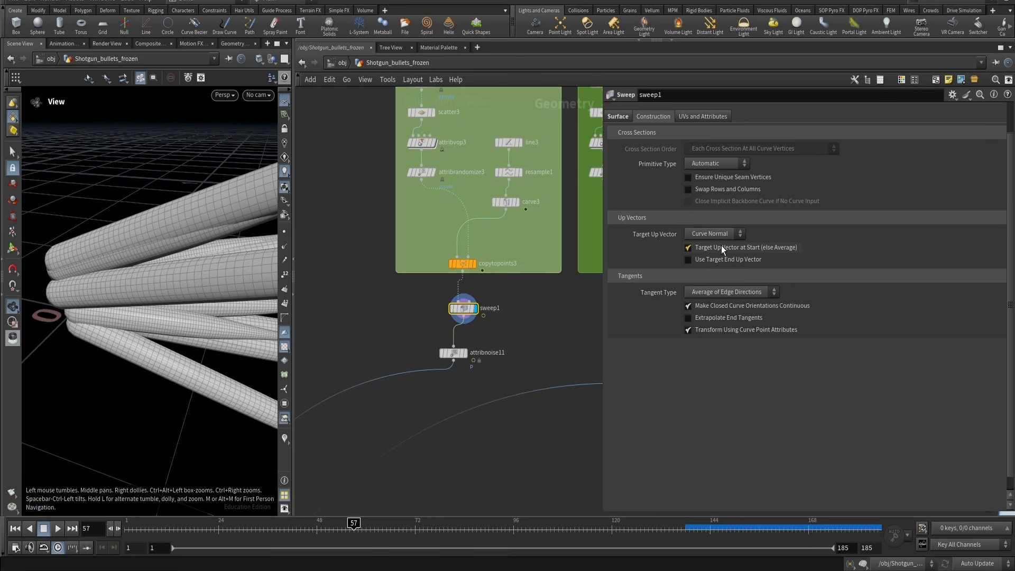
left_click(706, 236)
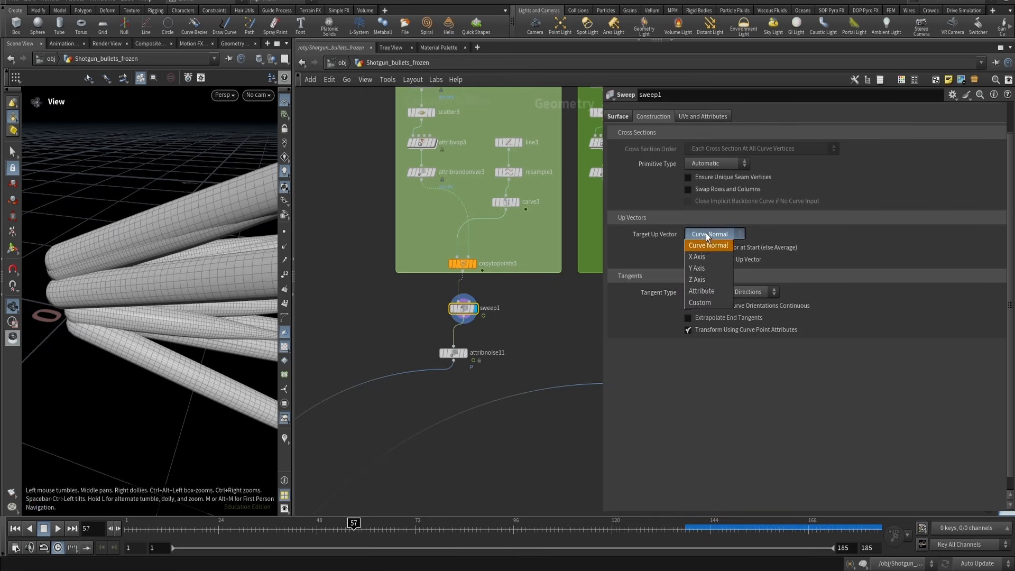
left_click(697, 268)
key("Up")
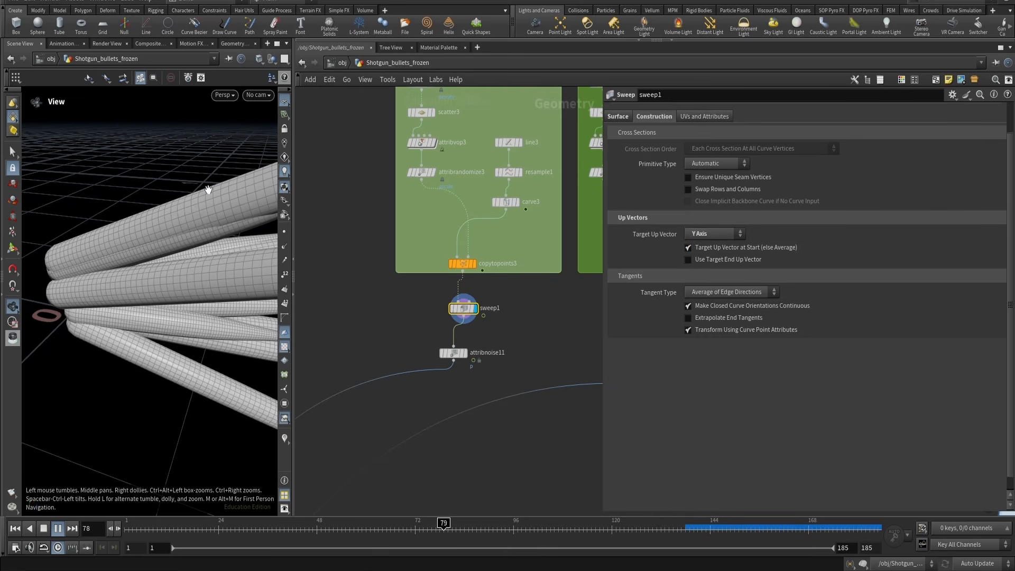
left_click_drag(106, 393, 159, 329)
key("ctrl+Up")
key("Up")
key("Up")
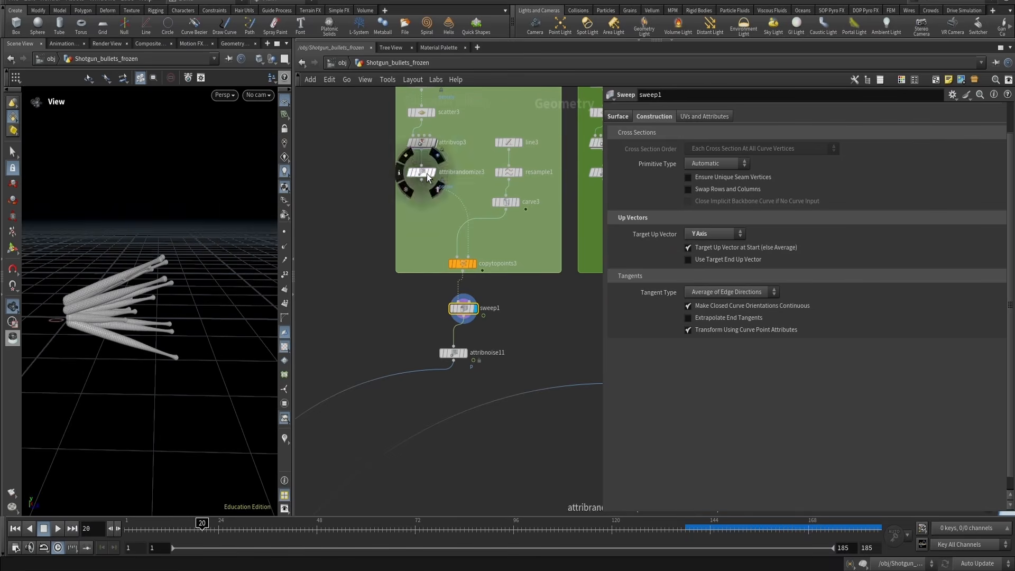
Display scatter3 and attribpaint1 in the non-hero network and visualize the painted density on the disc
middle_click_drag(452, 97, 468, 235)
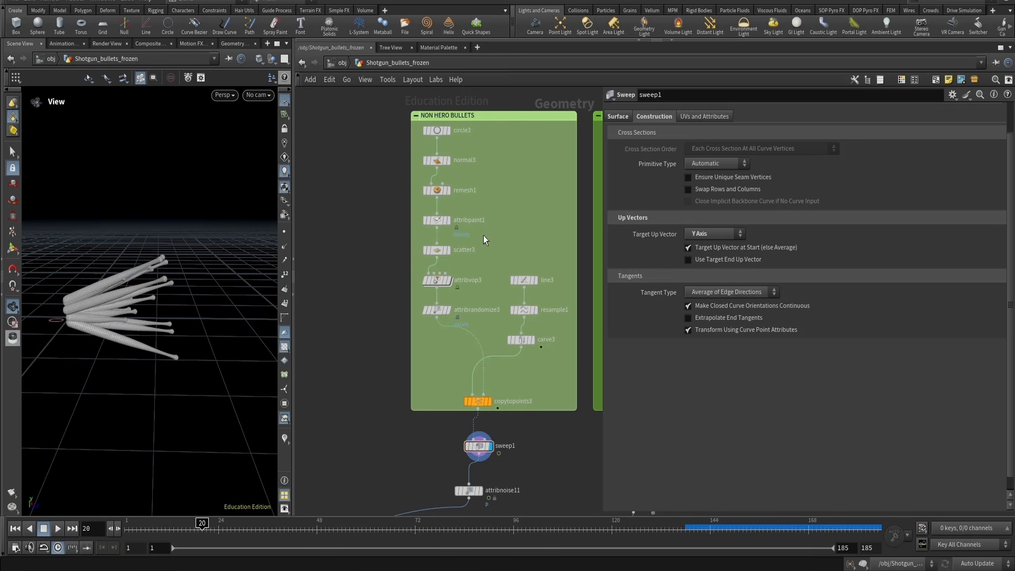
left_click(437, 250)
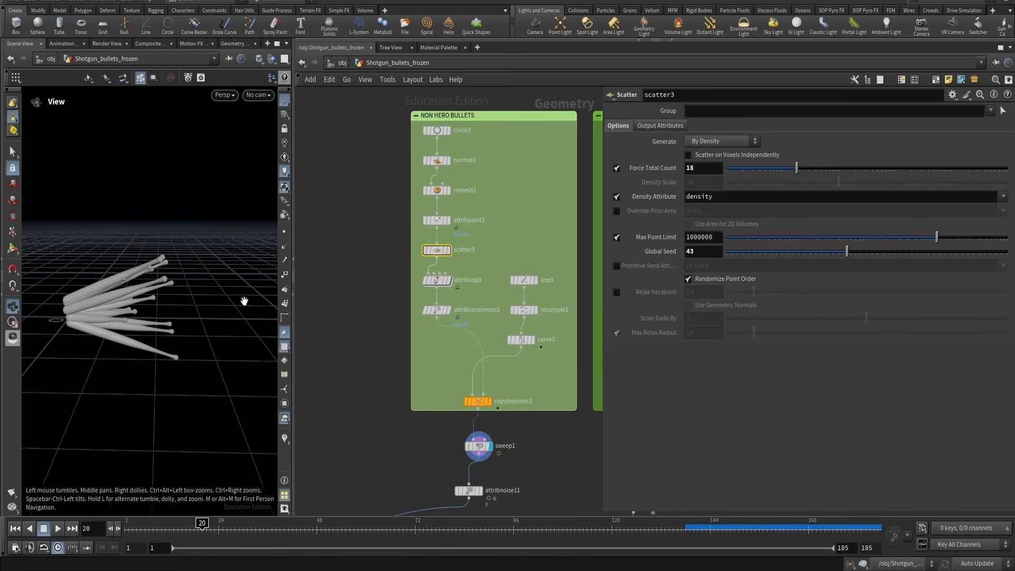
left_click_drag(245, 299, 100, 286)
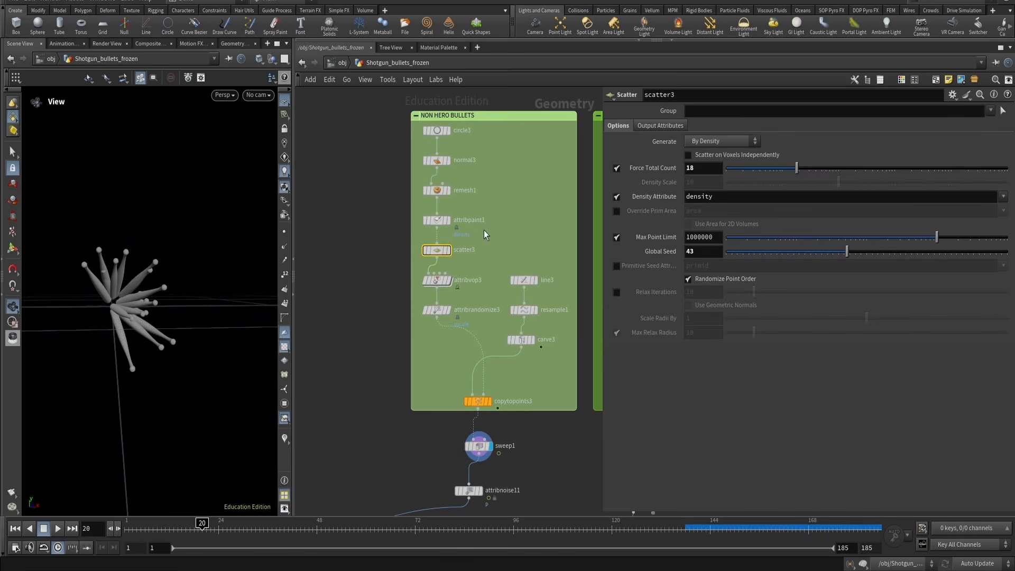
left_click(429, 219)
left_click(447, 220)
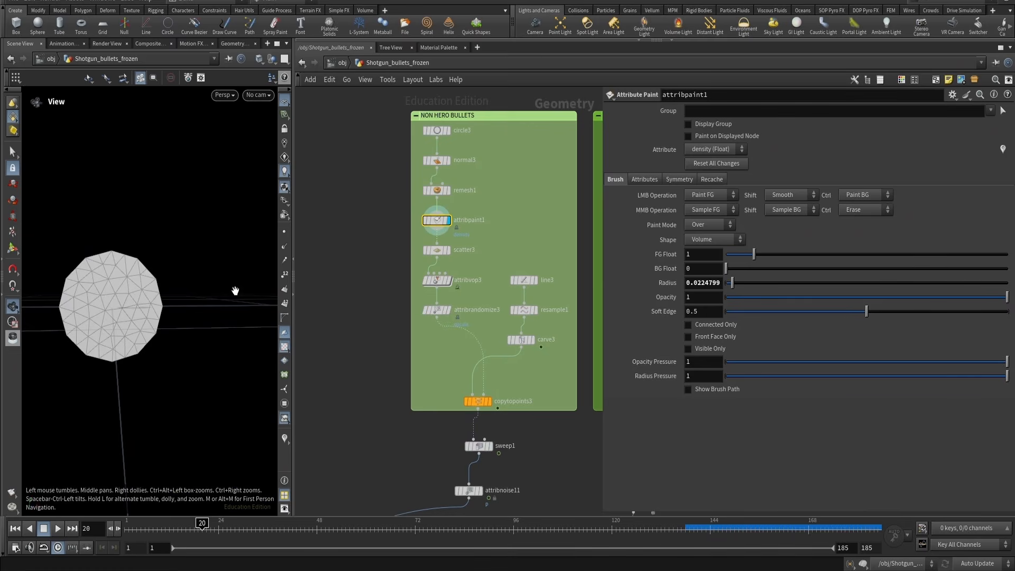
left_click(284, 438)
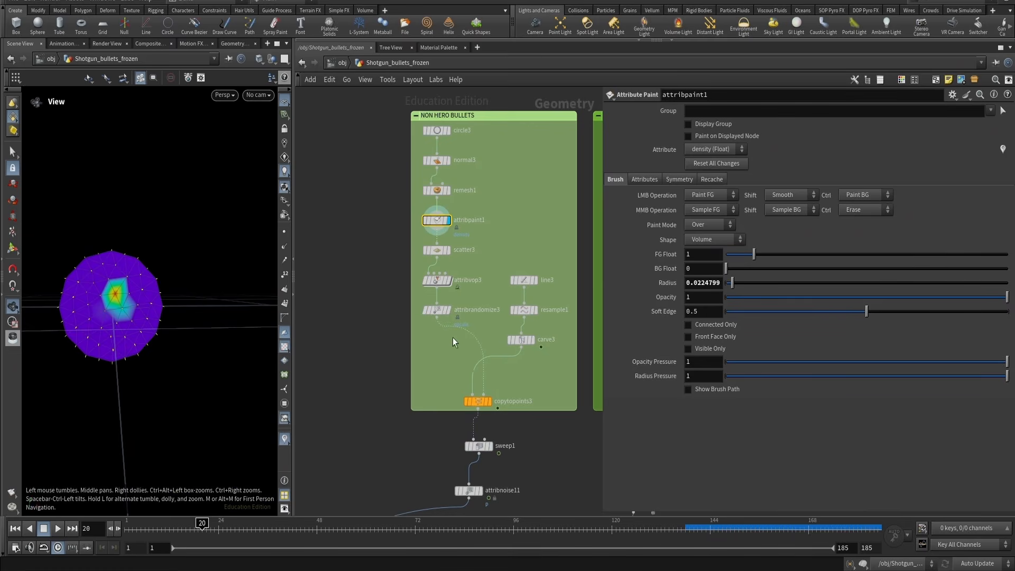
Display copytopoints3, sweep1 and attribnoise11 in turn and orbit to inspect the noise-distorted spikes
left_click(478, 402)
left_click(490, 401)
left_click(490, 446)
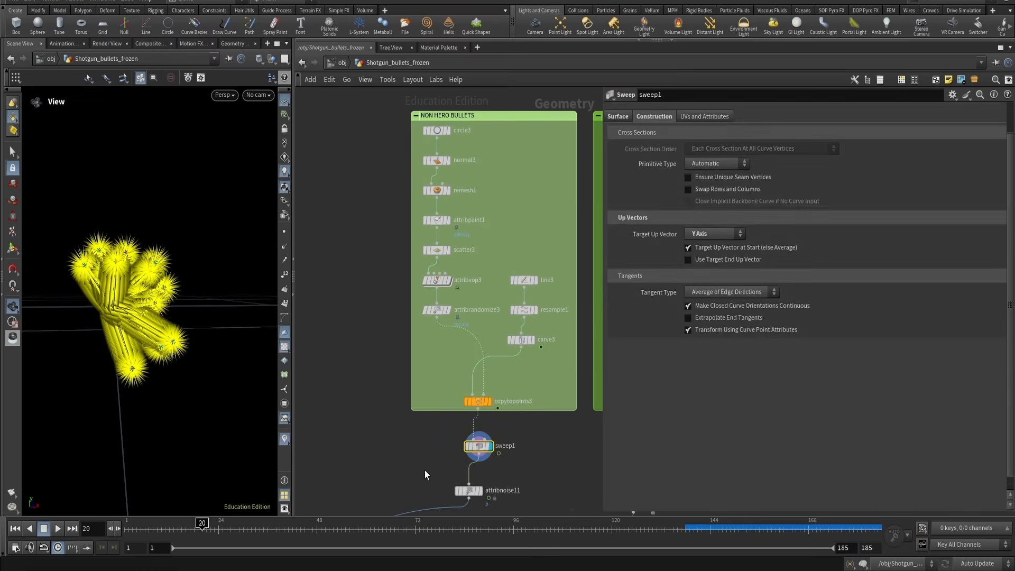
left_click(479, 491)
left_click(287, 438)
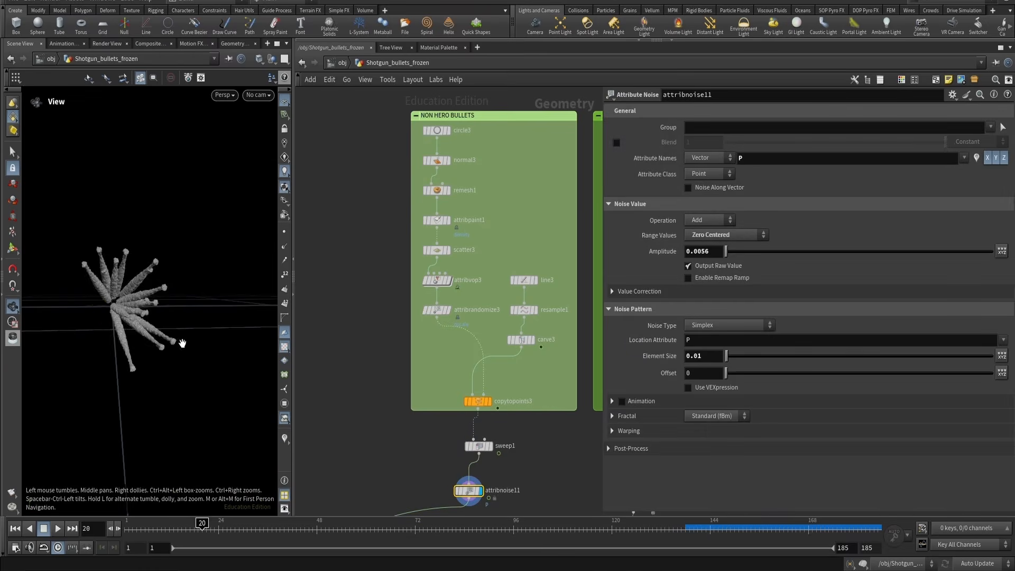
left_click_drag(183, 343, 96, 292)
right_click_drag(96, 293, 183, 239)
left_click_drag(164, 277, 182, 301)
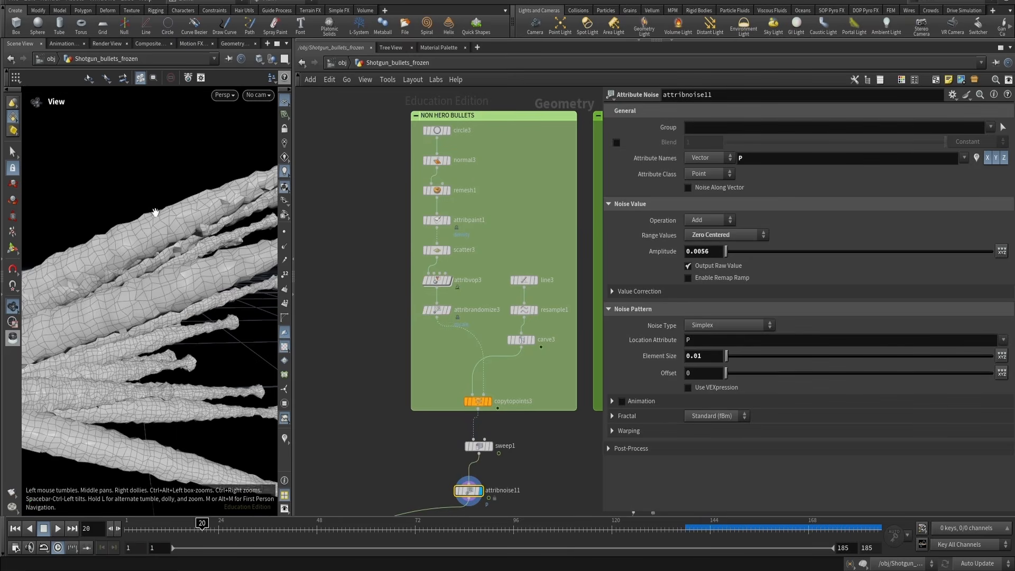
right_click_drag(154, 212, 129, 283)
middle_click_drag(215, 267, 141, 259)
left_click_drag(140, 259, 164, 262)
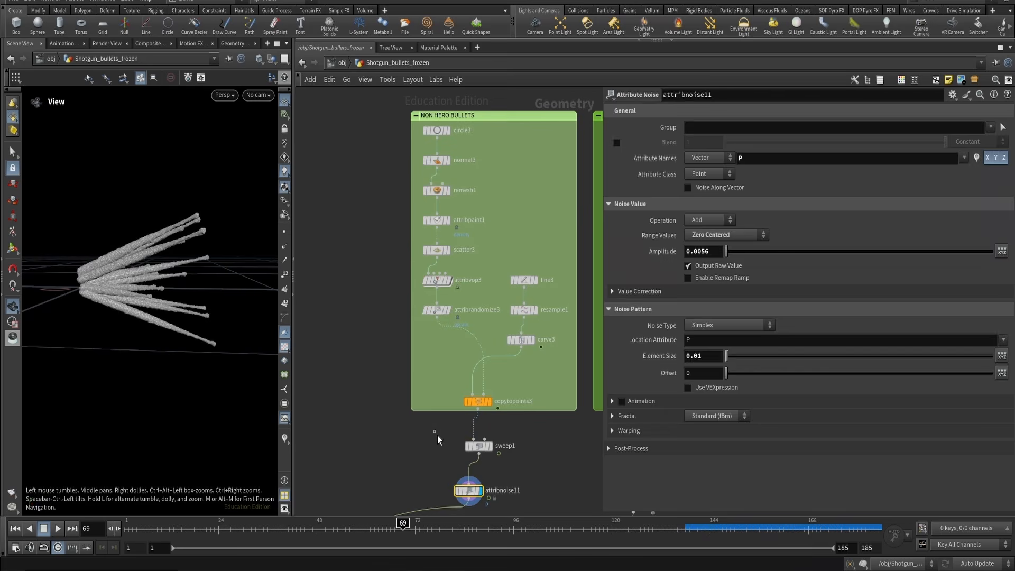
Inspect sweep1's surface and scale ramp settings, orbit the spikes, then select attribnoise12 in the hero network
left_click(479, 446)
left_click(620, 117)
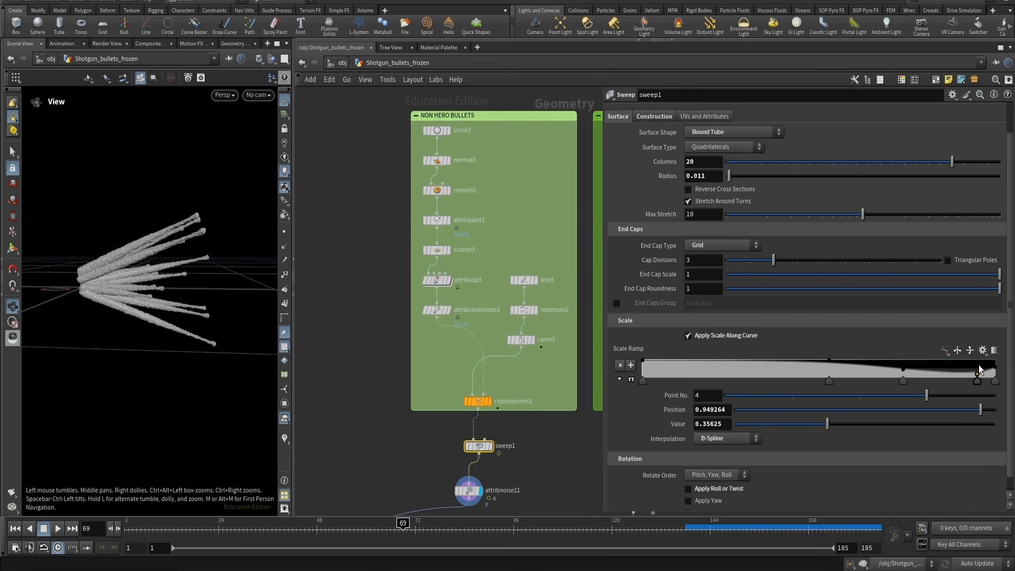
right_click_drag(243, 270, 310, 151)
middle_click_drag(265, 168, 159, 220)
left_click(490, 446)
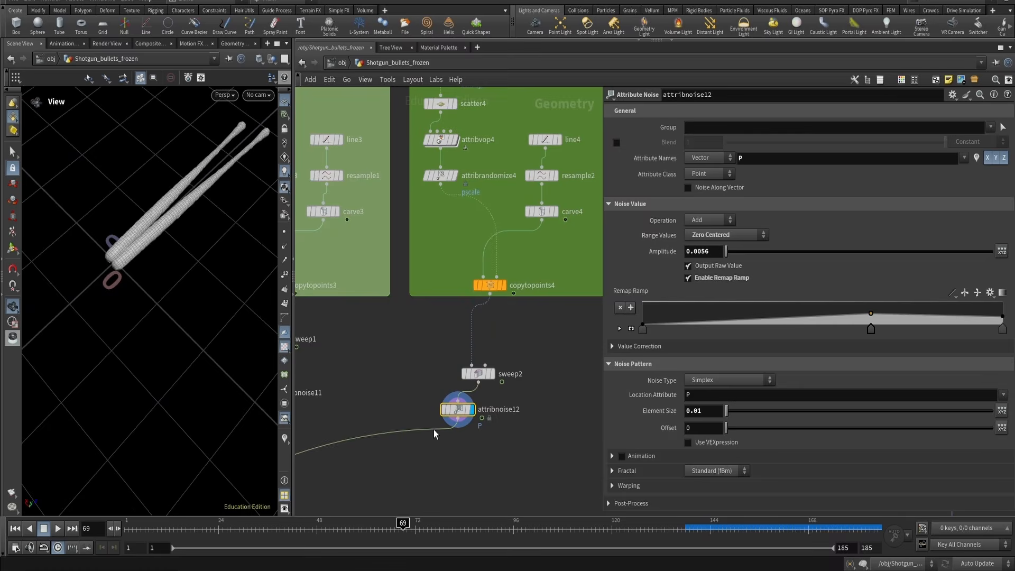
Display merge1 and play the animation from the start to inspect all combined bullet spikes
scroll(522, 226, "down", 10)
scroll(510, 385, "up", 6)
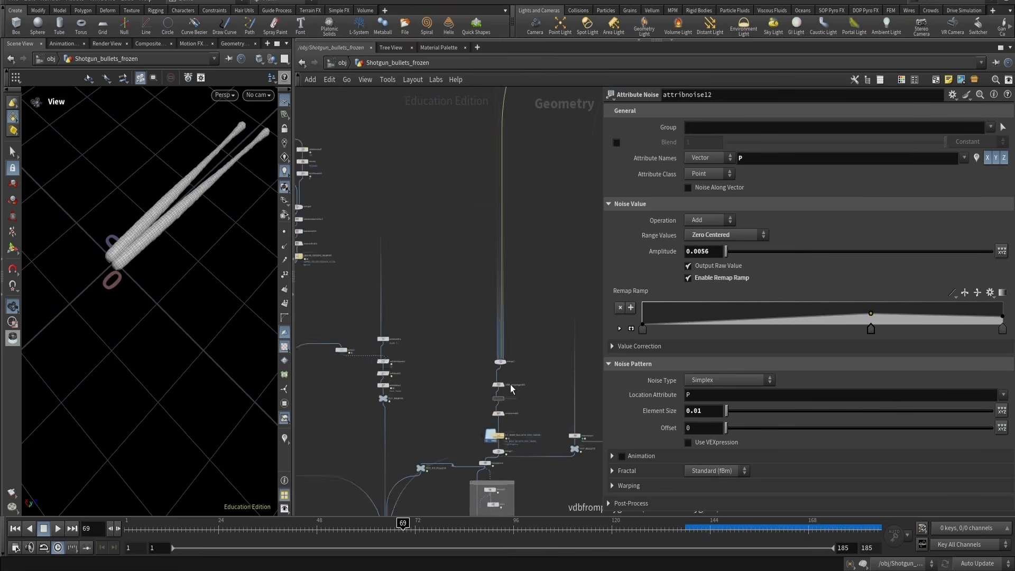
left_click(518, 364)
left_click_drag(134, 191, 130, 194)
key("ctrl+Up")
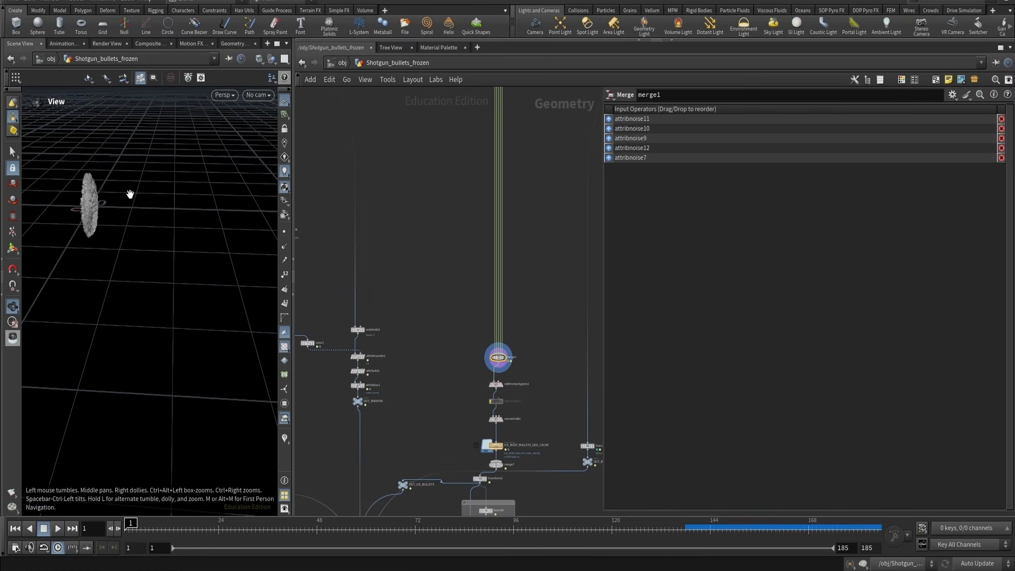
key("Up")
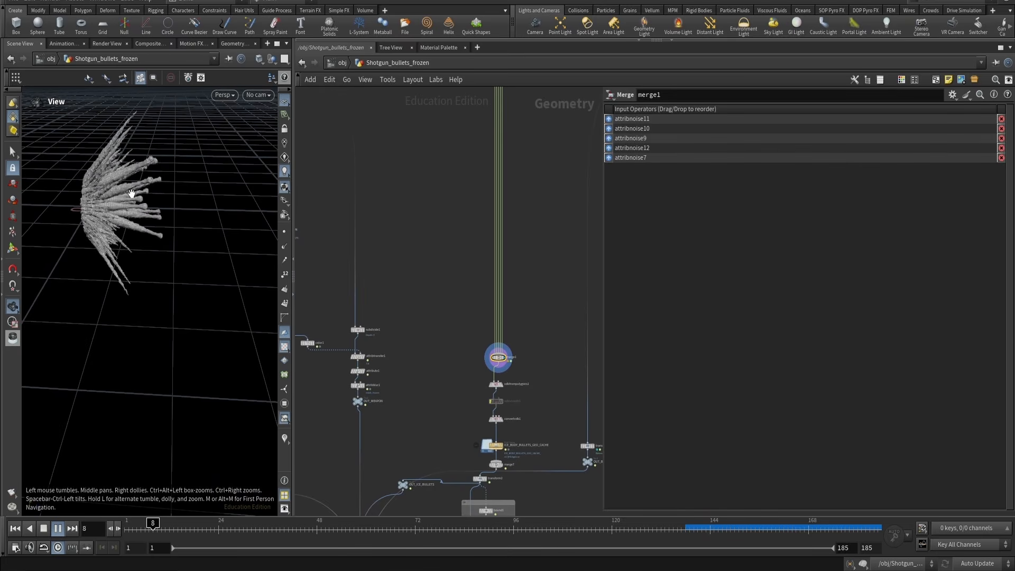
left_click_drag(131, 192, 136, 242)
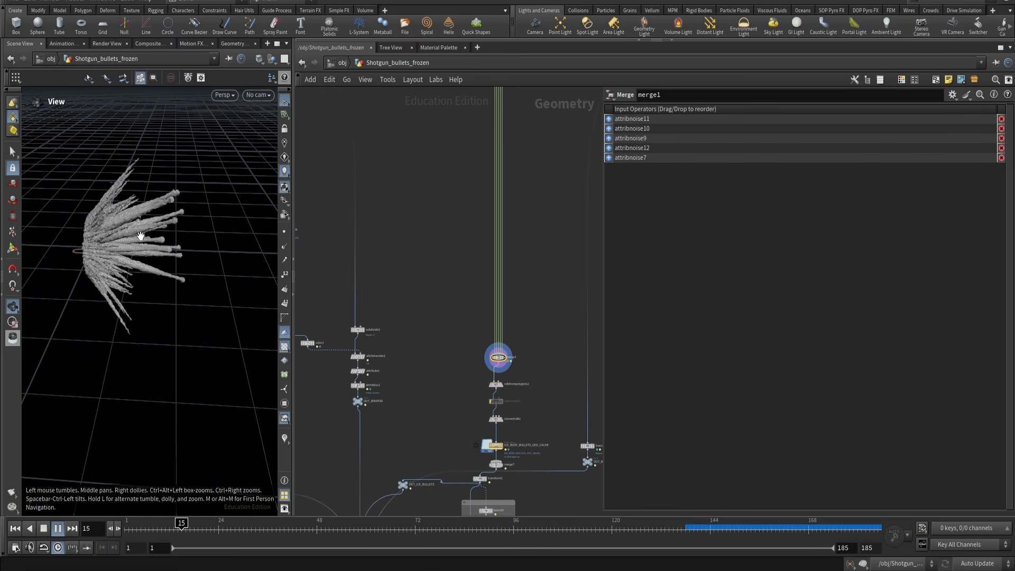
key("Up")
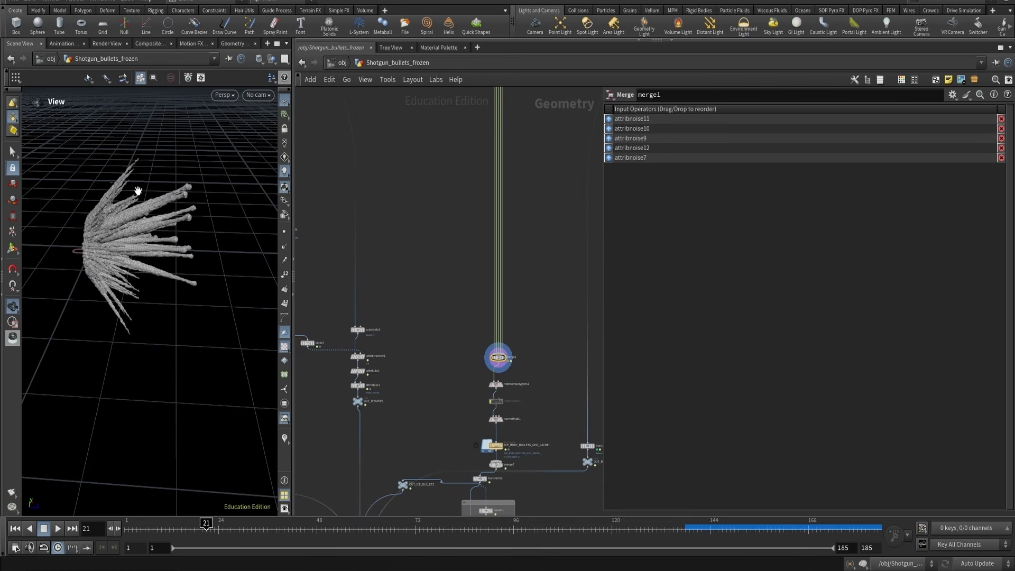
Navigate to the duplicated non-hero bullets network and display circle5
left_click_drag(138, 190, 118, 192)
scroll(489, 259, "down", 5)
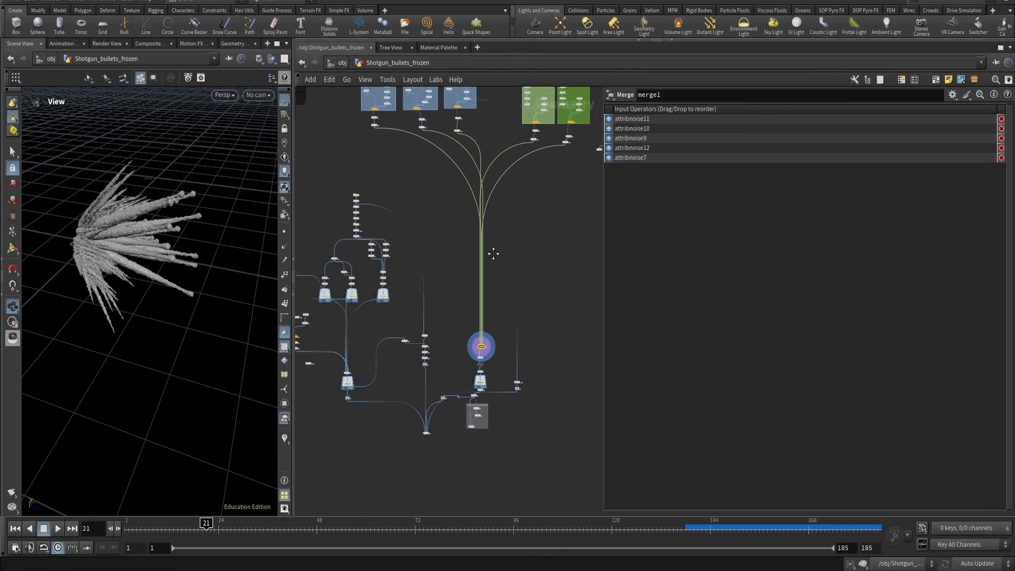
middle_click_drag(492, 253, 394, 301)
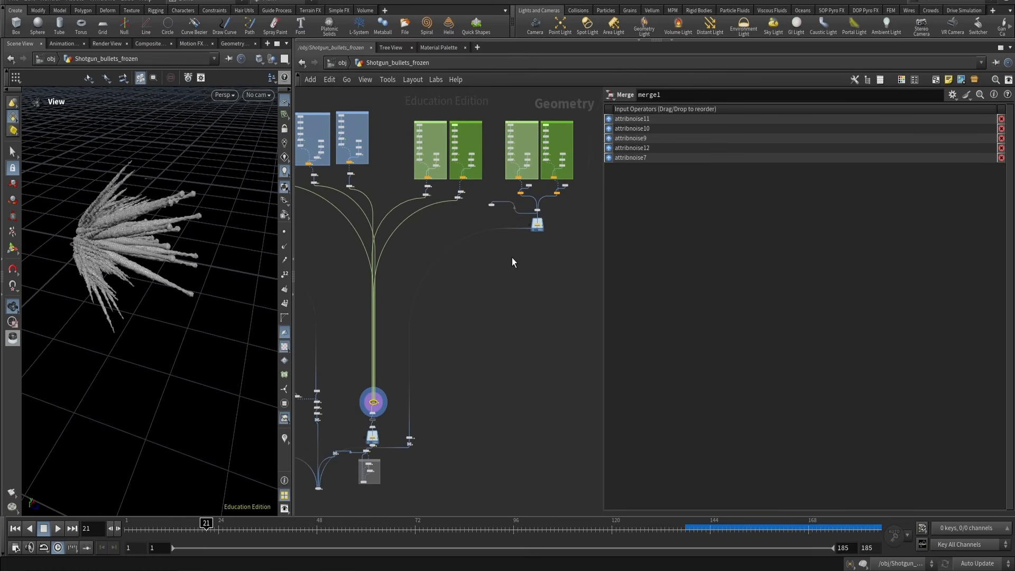
right_click_drag(203, 190, 292, 186)
scroll(532, 167, "up", 5)
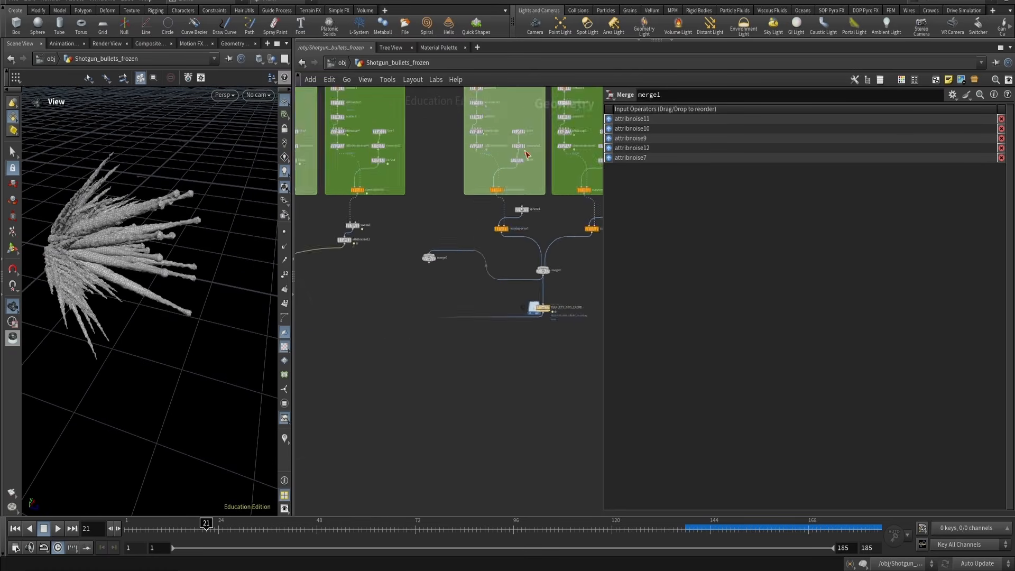
scroll(491, 165, "up", 4)
scroll(442, 179, "down", 8)
middle_click_drag(421, 180, 465, 195)
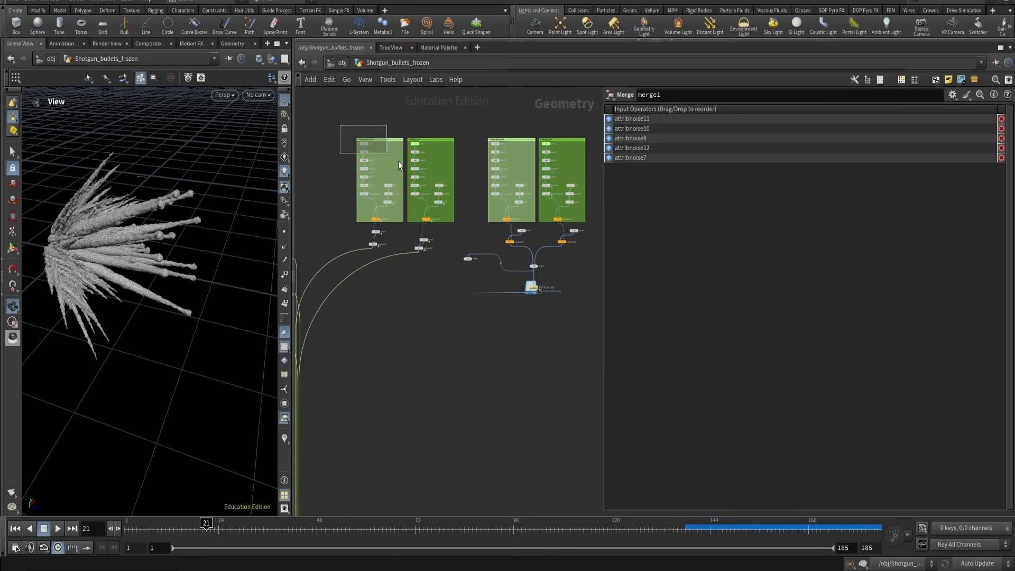
left_click_drag(399, 161, 468, 219)
scroll(473, 204, "up", 2)
middle_click_drag(467, 199, 417, 230)
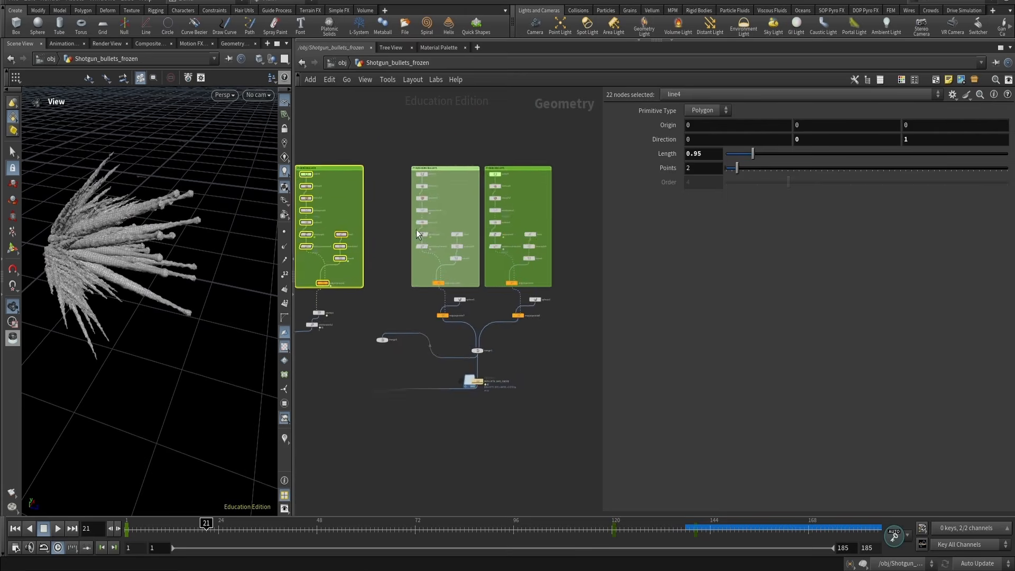
scroll(431, 174, "up", 5)
left_click(410, 183)
left_click(421, 182)
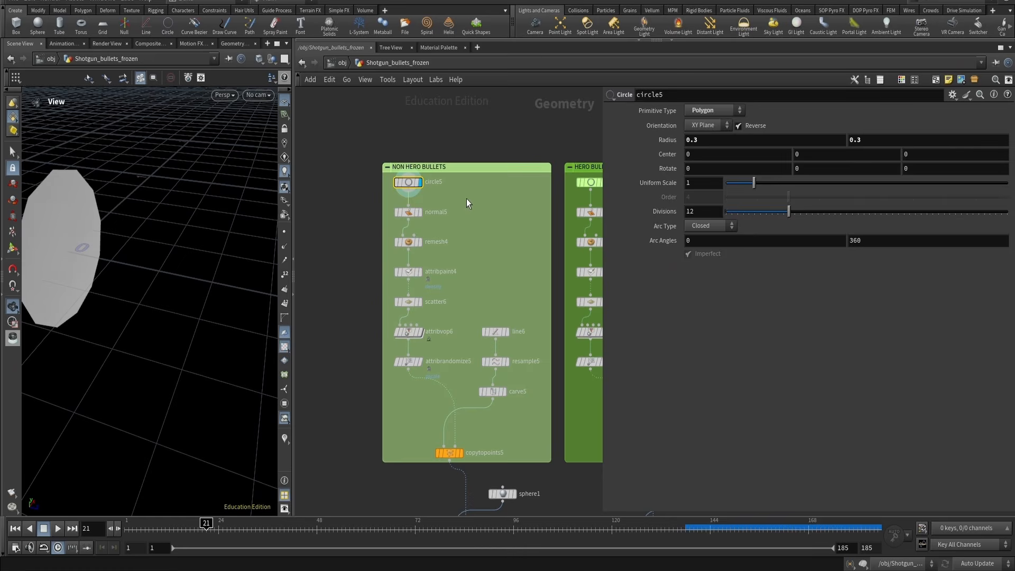
Display normal5, remesh4, attribpaint4 and scatter6 in turn and inspect attribvop6's ramps
left_click(409, 213)
key("r")
left_click(406, 243)
key("r")
left_click(409, 272)
key("r")
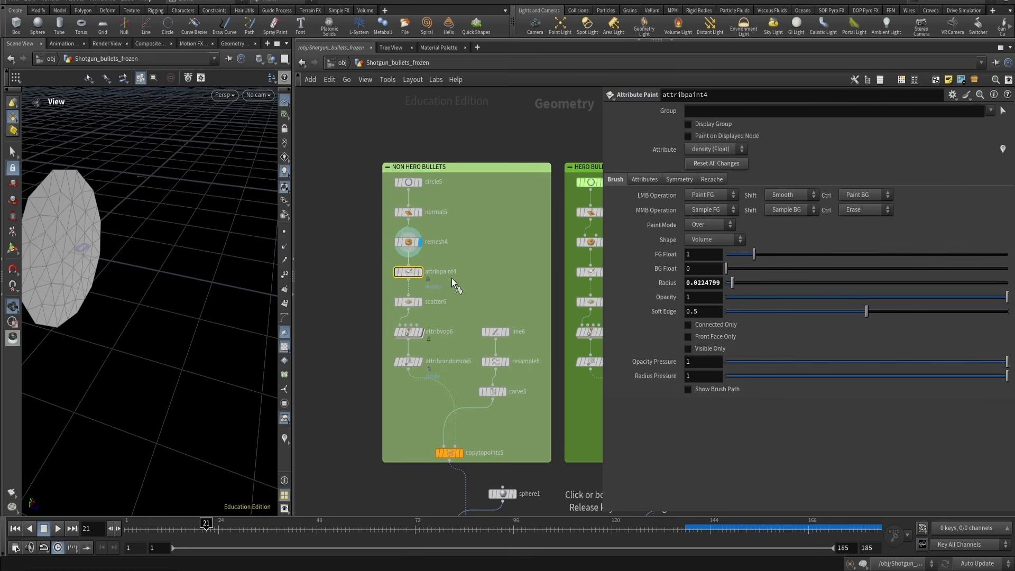
left_click(439, 303)
key("r")
left_click(436, 335)
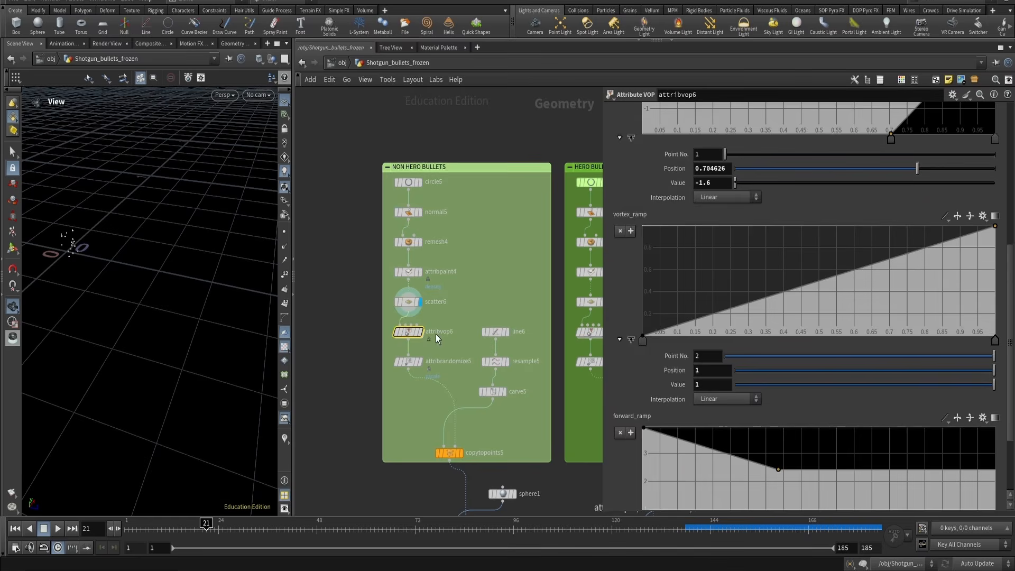
left_click(420, 304)
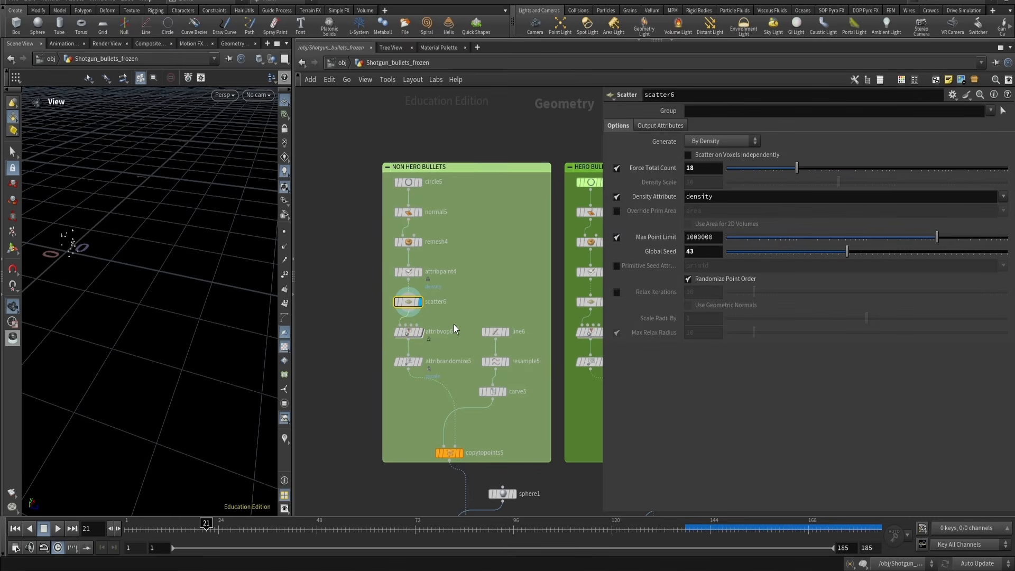
Select carve5 and play the animation from the start to inspect its animated Second U
key("h")
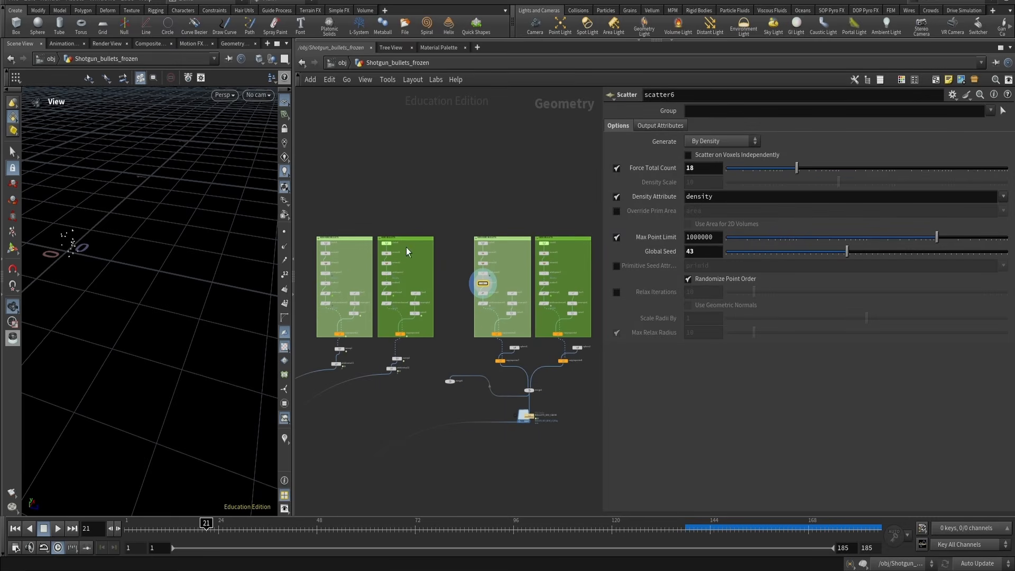
scroll(492, 296, "up", 8)
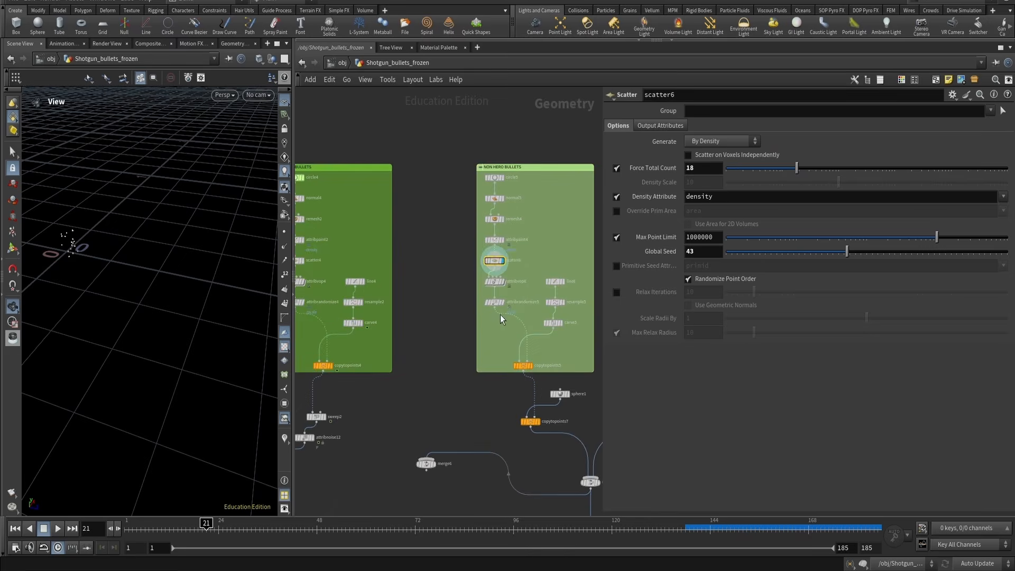
left_click(535, 304)
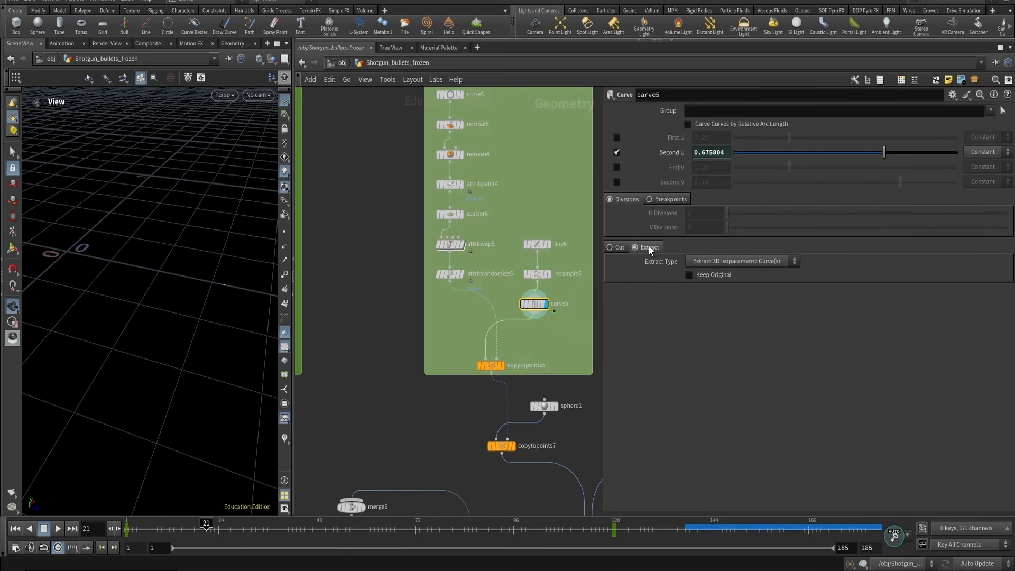
key("ctrl+Up")
key("Up")
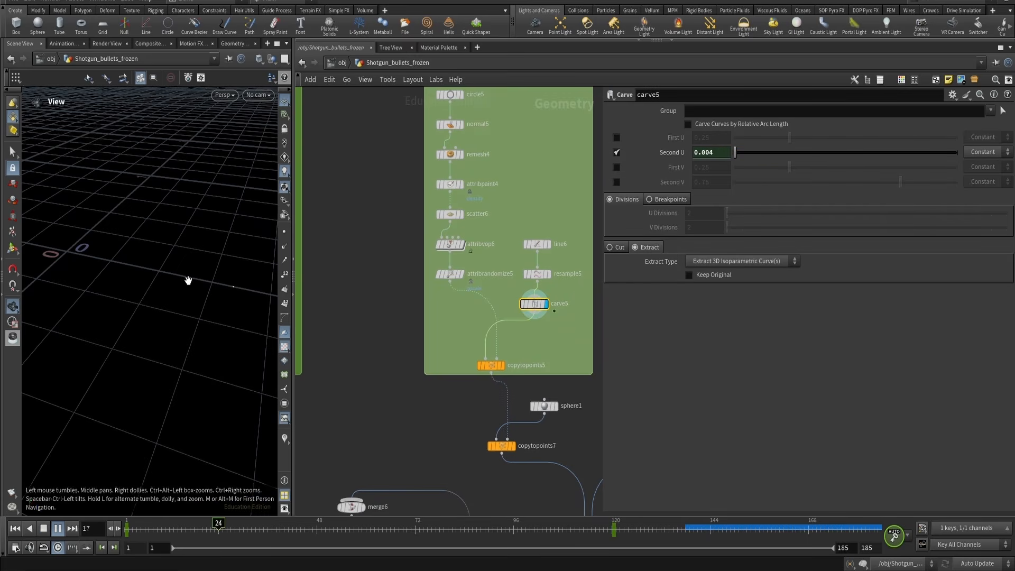
middle_click_drag(200, 290, 114, 335)
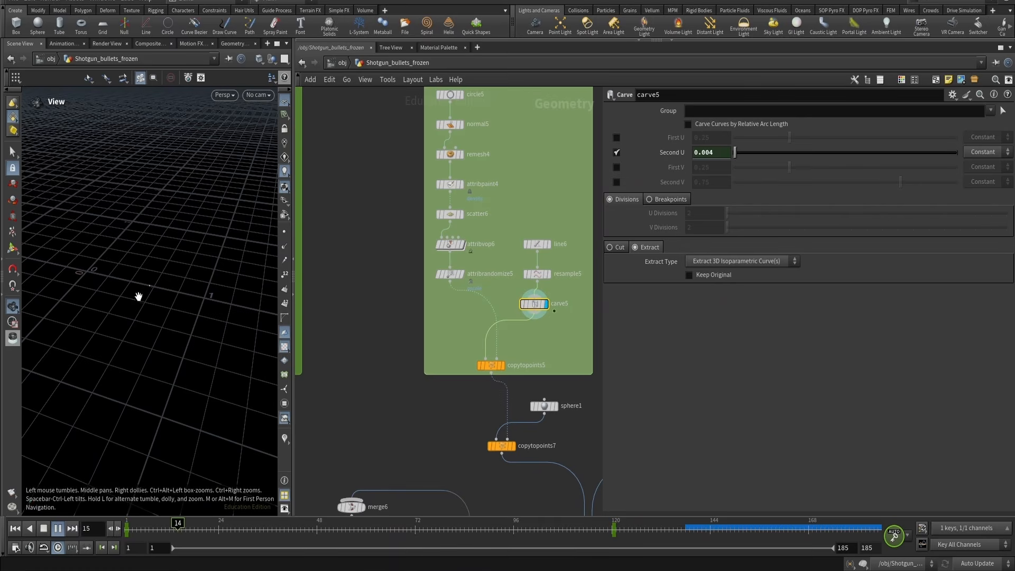
Switch carve5 to Cut and back to Extract to compare the results
left_click(622, 247)
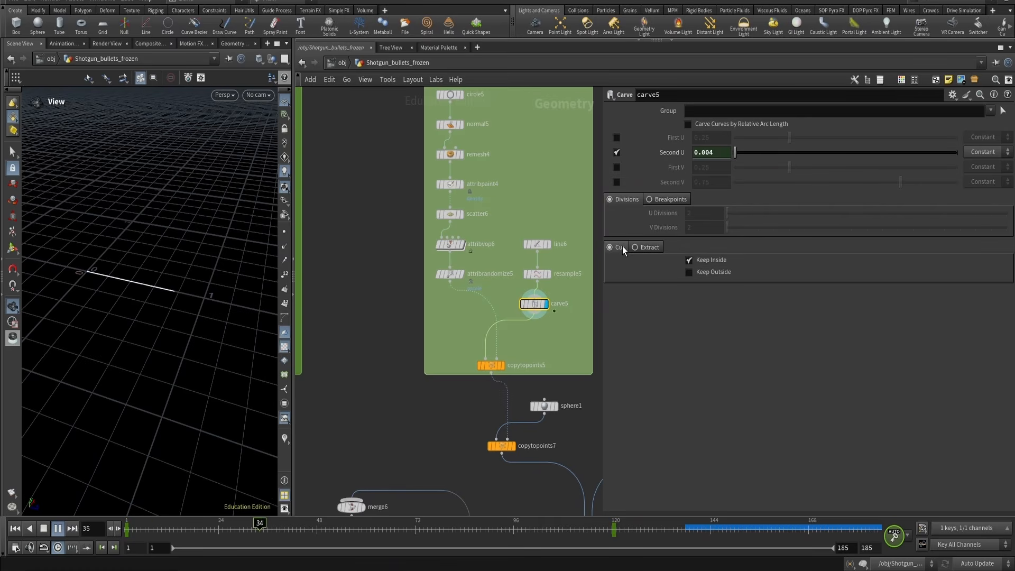
key("ctrl+Up")
left_click(641, 249)
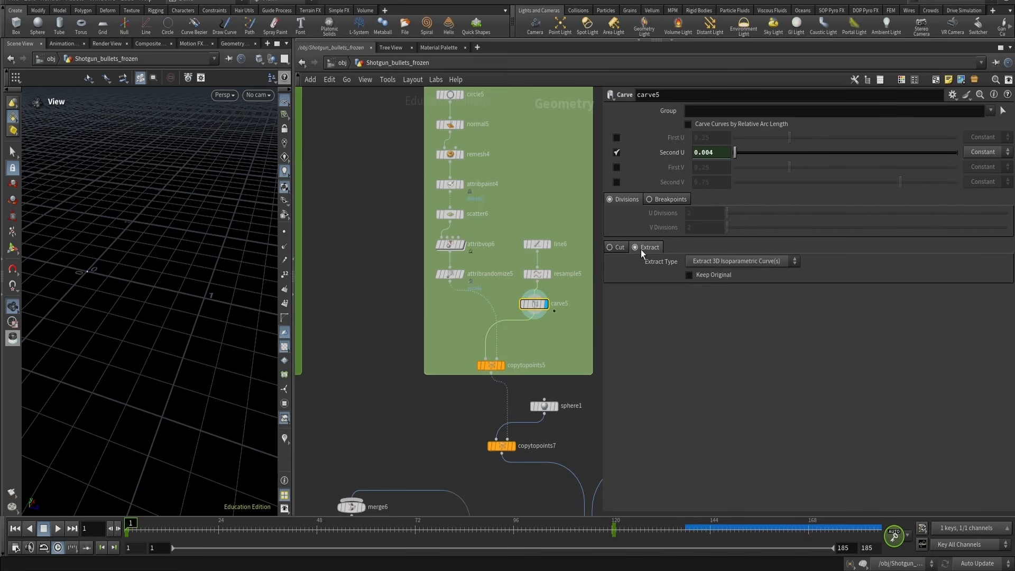
Display copytopoints5 and play the animation to inspect the copied curves
left_click(503, 366)
left_click(486, 365)
key("Up")
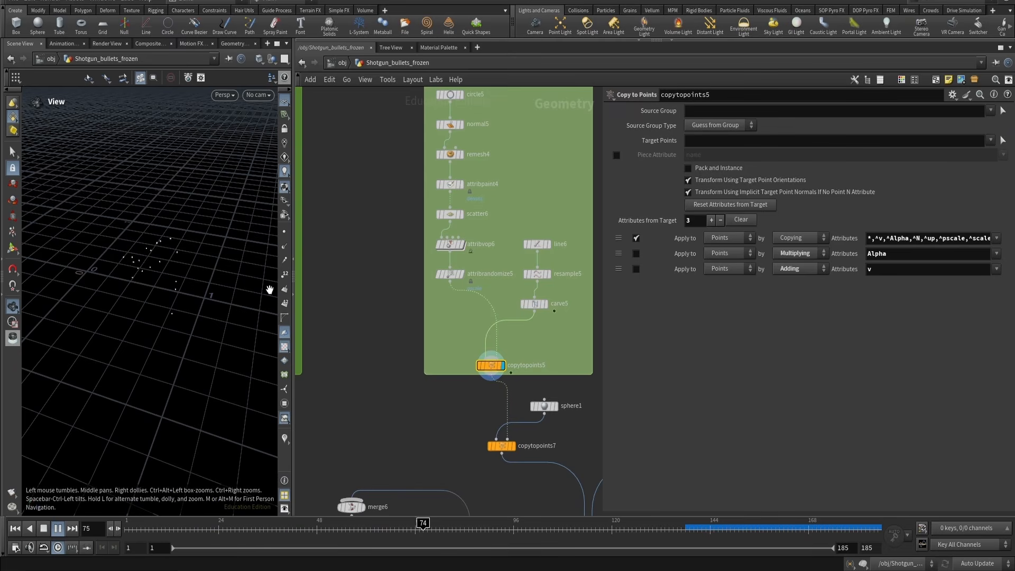
key("Up")
scroll(330, 312, "down", 12)
scroll(376, 312, "up", 7)
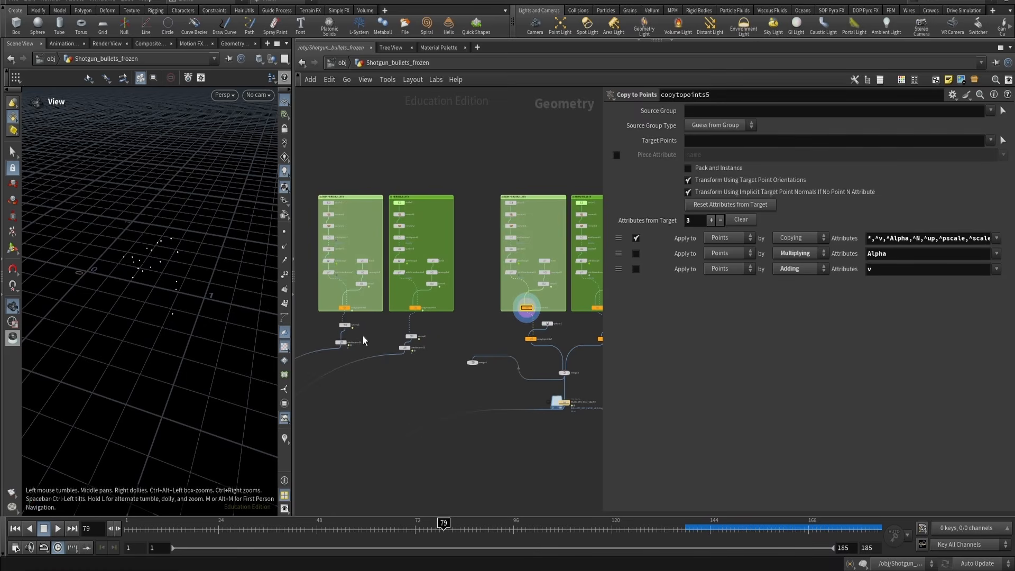
Display attribnoise11 and then copytopoints7, orbiting to inspect the spikes and copied spheres
left_click(334, 345)
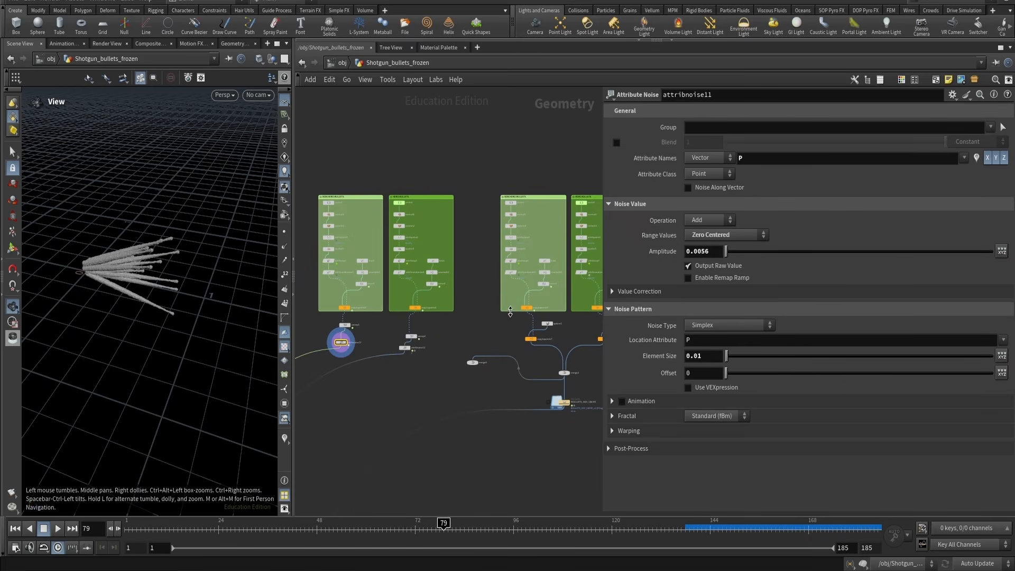
scroll(511, 295, "up", 3)
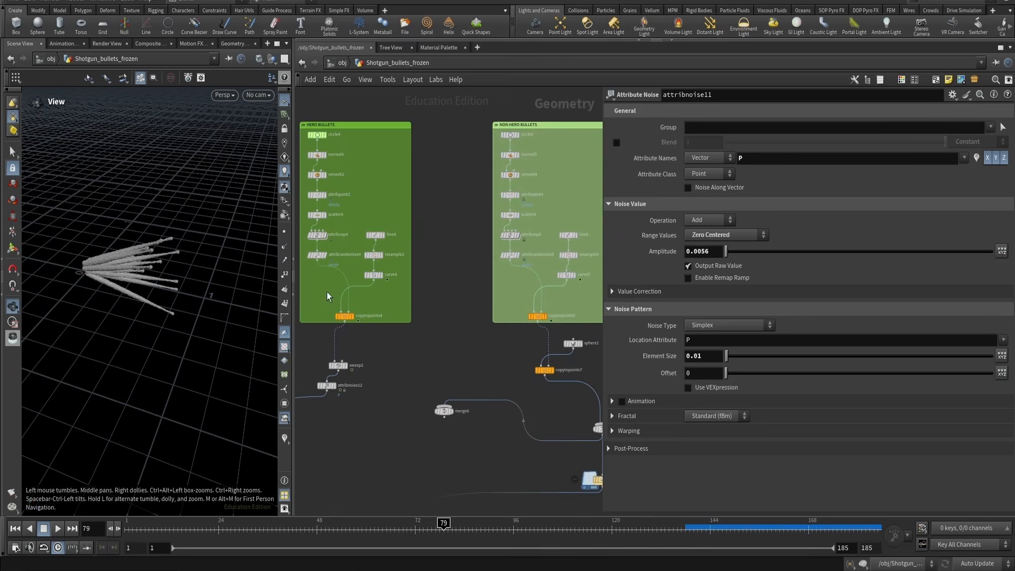
scroll(158, 241, "up", 6)
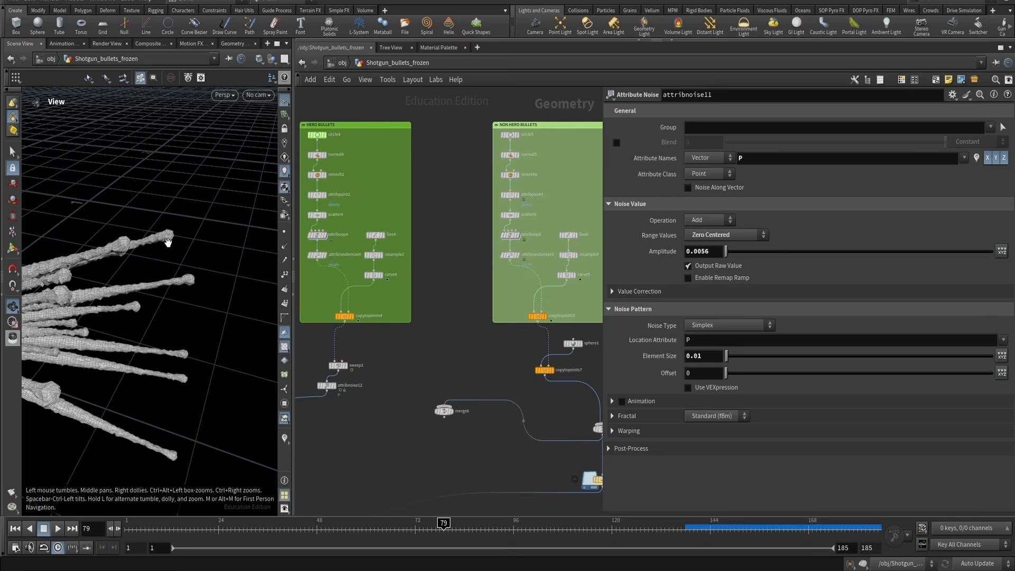
scroll(482, 310, "down", 1)
middle_click_drag(488, 336, 430, 313)
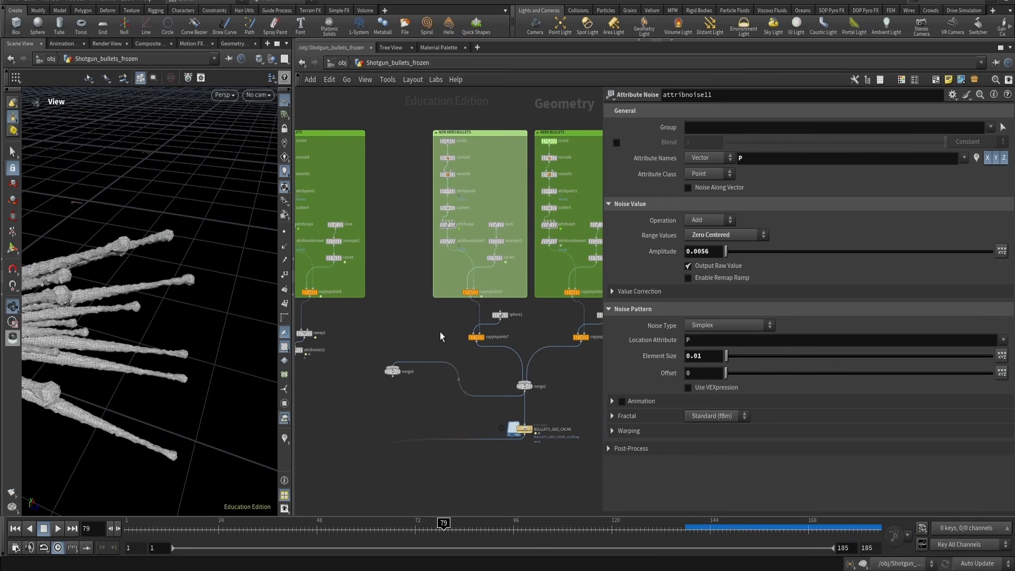
left_click(482, 338)
left_click_drag(143, 243, 157, 215)
Switch to DaVinci Resolve to view the reference shot, then return to Houdini
key("alt+Tab")
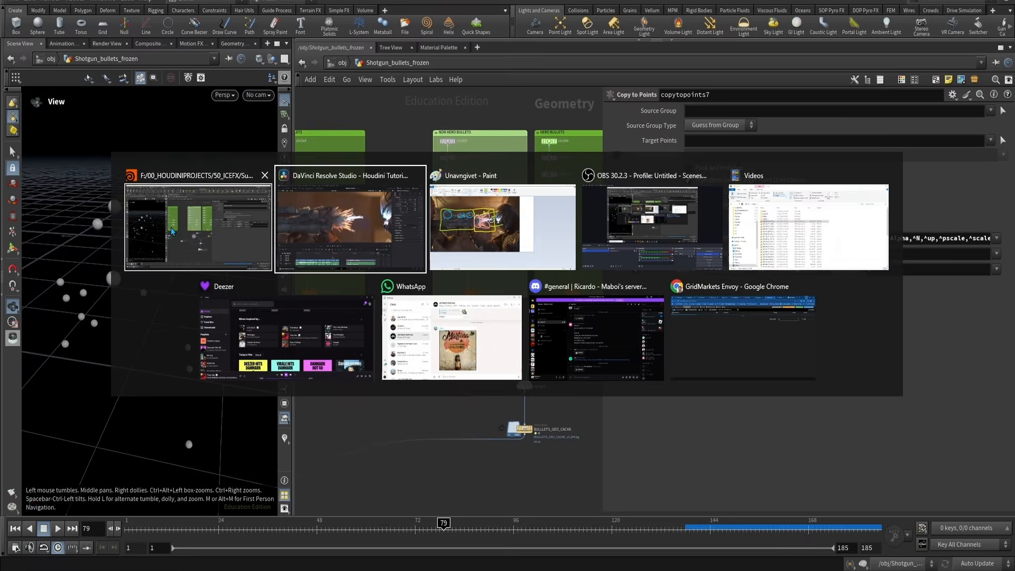
left_click(364, 226)
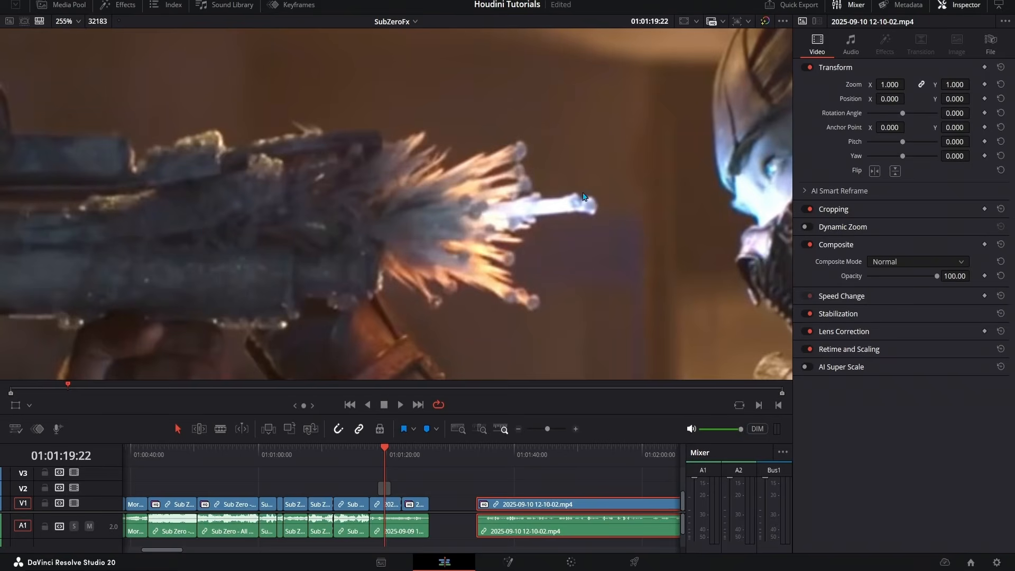
key("alt+Tab")
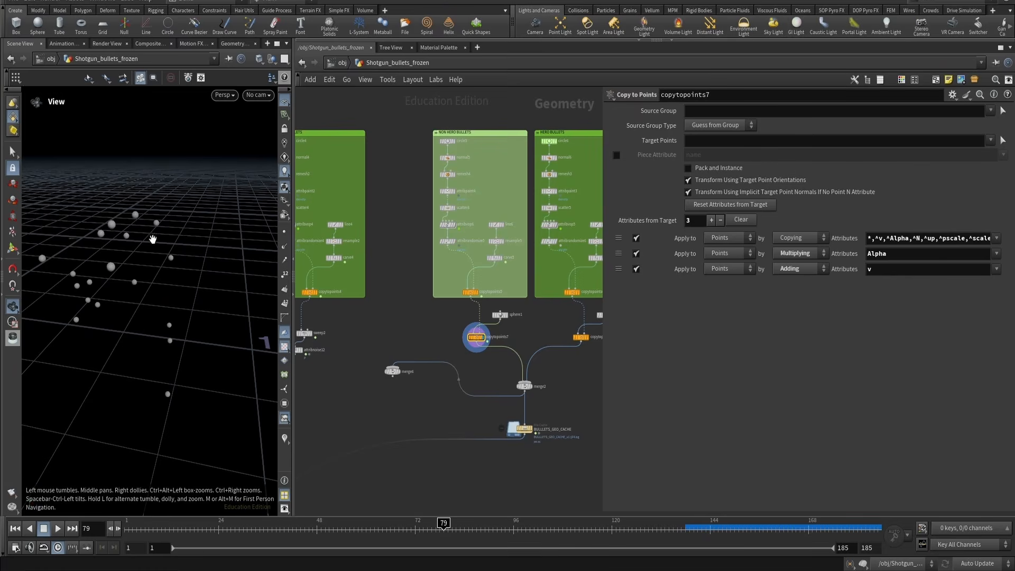
Select the BULLLETS_GEO_CACHE file cache node to inspect its cache settings
scroll(407, 288, "down", 5)
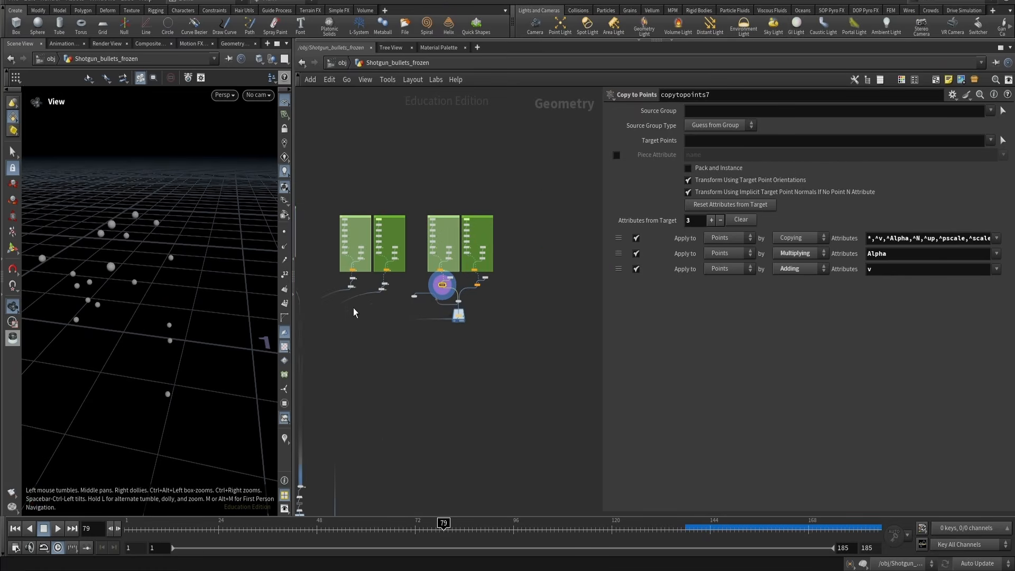
scroll(540, 289, "up", 5)
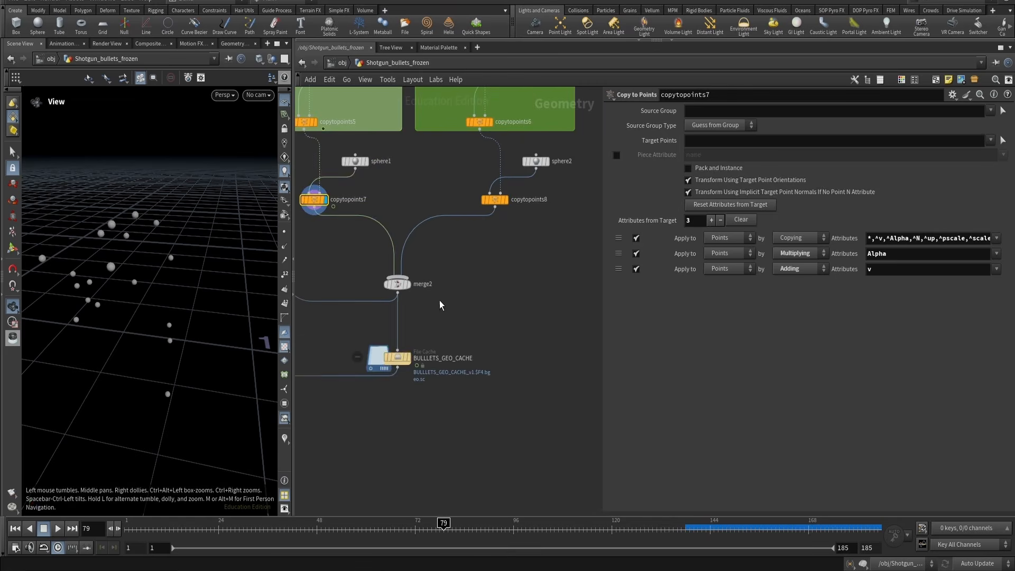
left_click(394, 352)
scroll(394, 338, "down", 3)
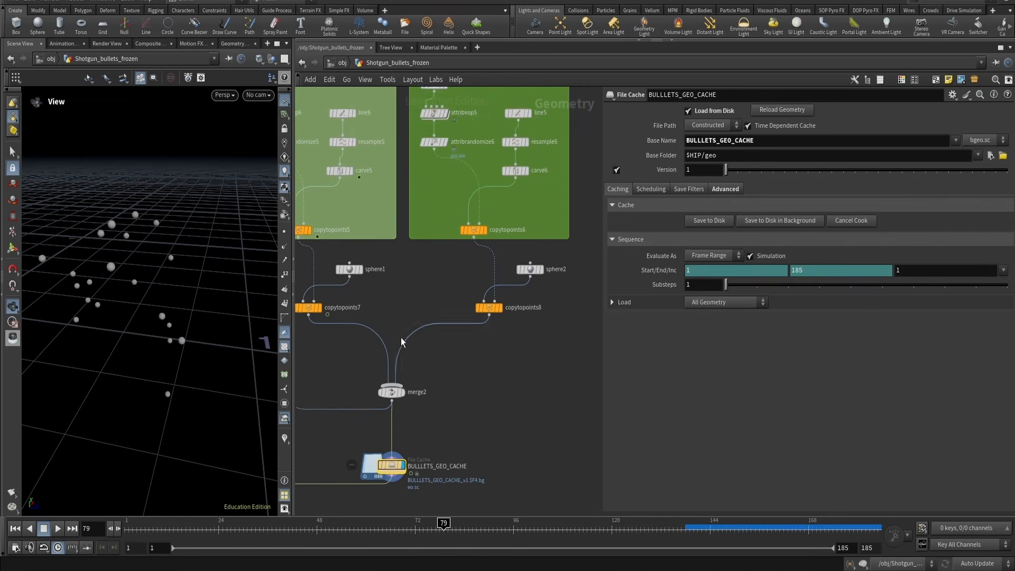
Inspect the copytopoints8 node and the carve5 and carve6 Second U settings in the non-hero and hero bullet networks
scroll(387, 296, "up", 3)
left_click(374, 278)
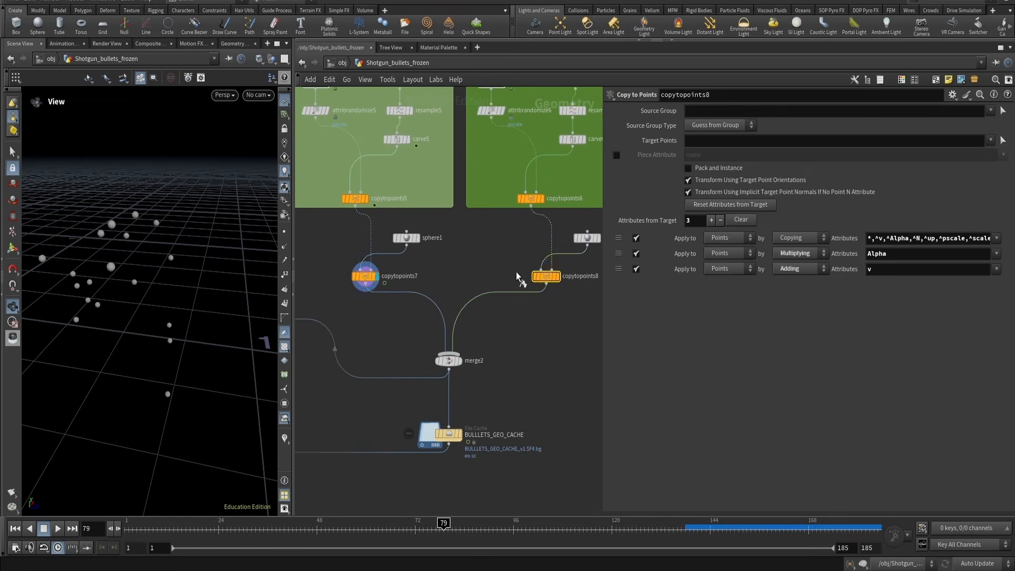
left_click(546, 276)
scroll(444, 268, "down", 8)
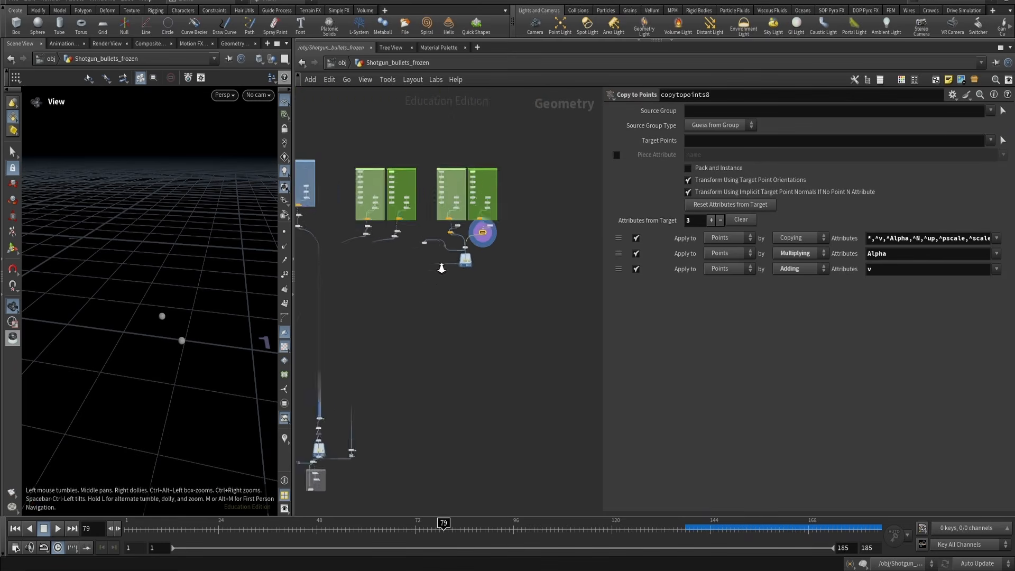
scroll(442, 262, "up", 3)
middle_click_drag(440, 238, 432, 306)
scroll(480, 181, "up", 1)
scroll(480, 182, "up", 4)
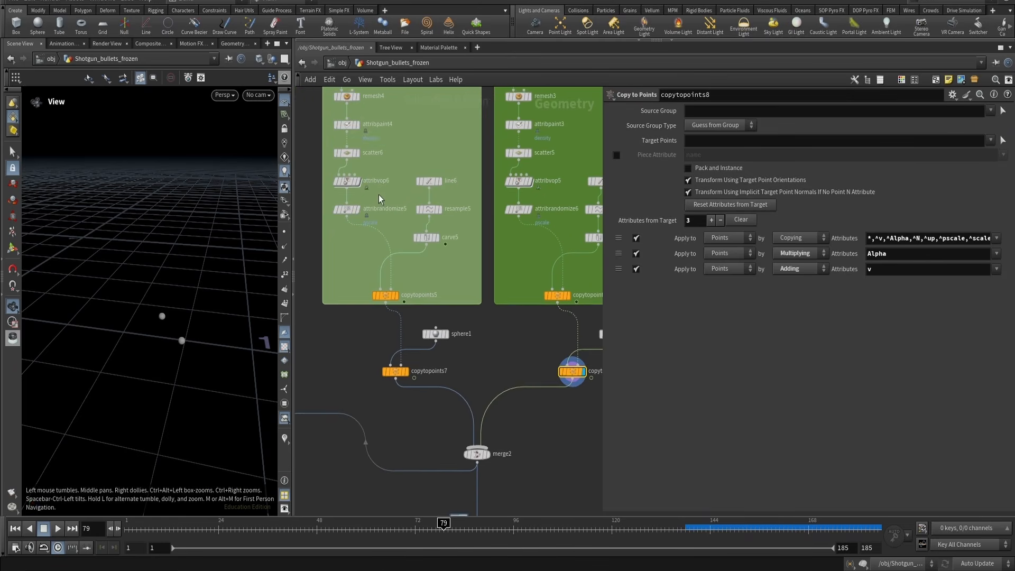
middle_click_drag(380, 199, 366, 235)
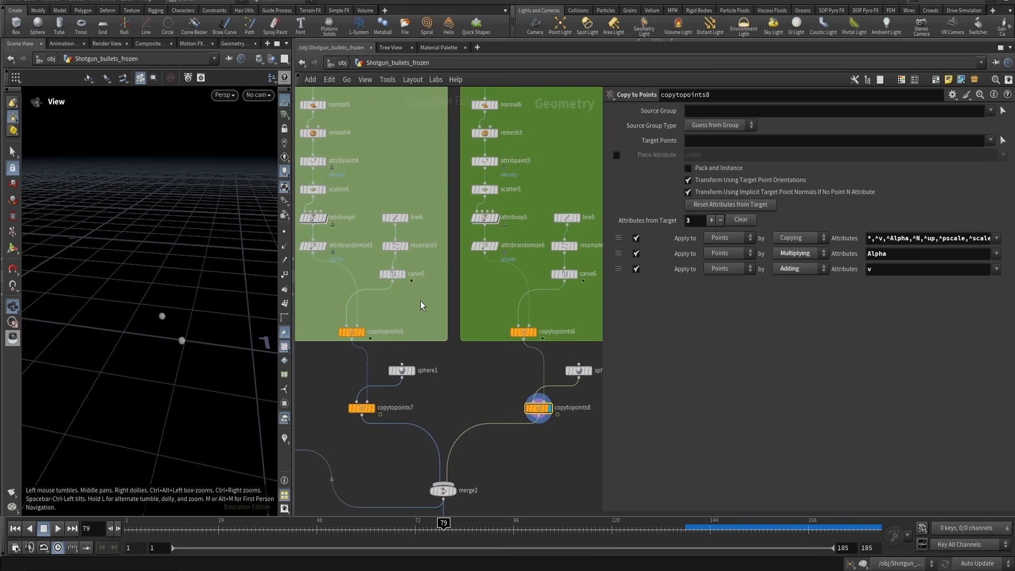
left_click(394, 274)
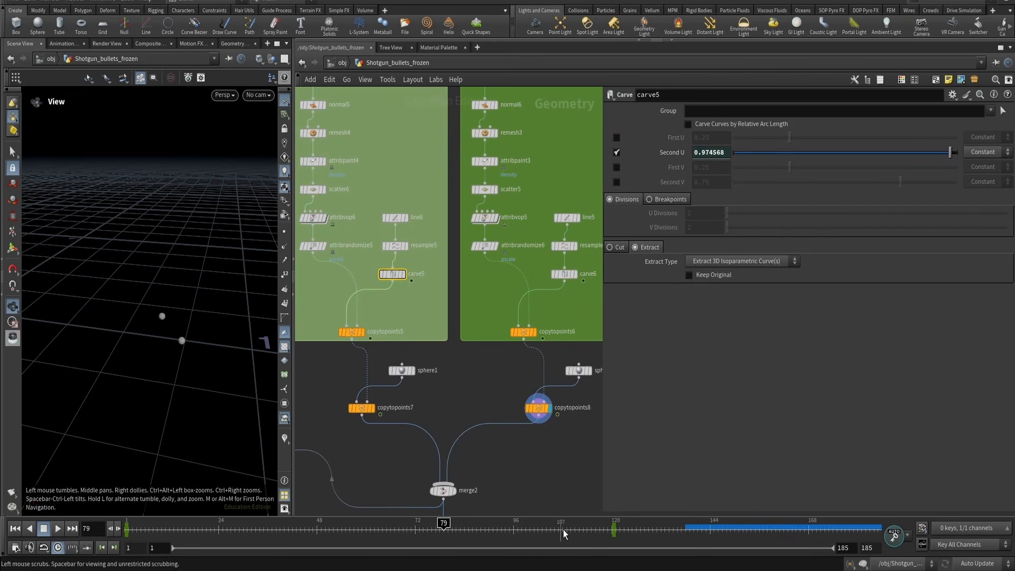
left_click(564, 274)
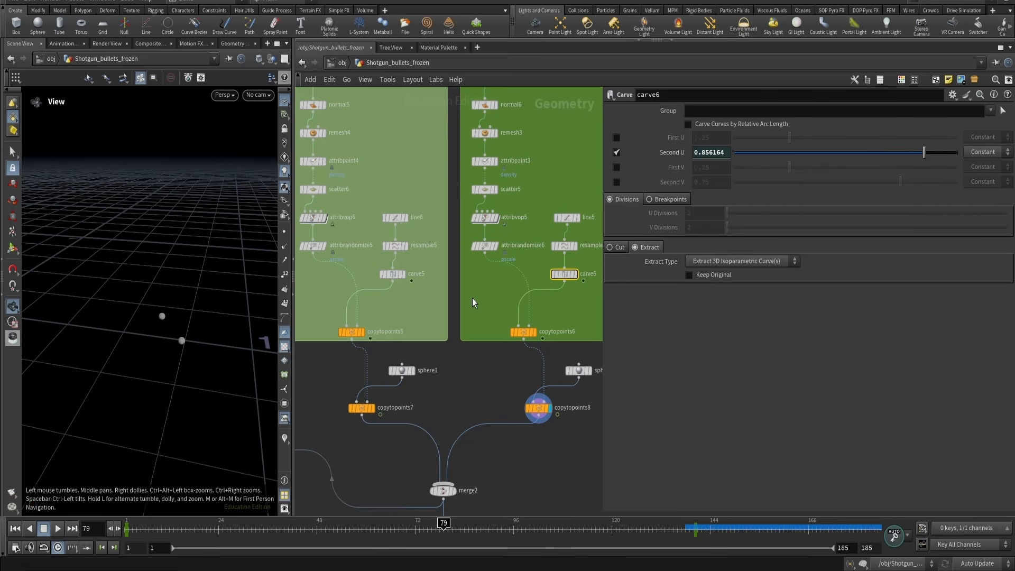
Display the BULLLETS_GEO_CACHE file cache node and play the animation to view the cached bullet spheres
scroll(472, 298, "down", 2)
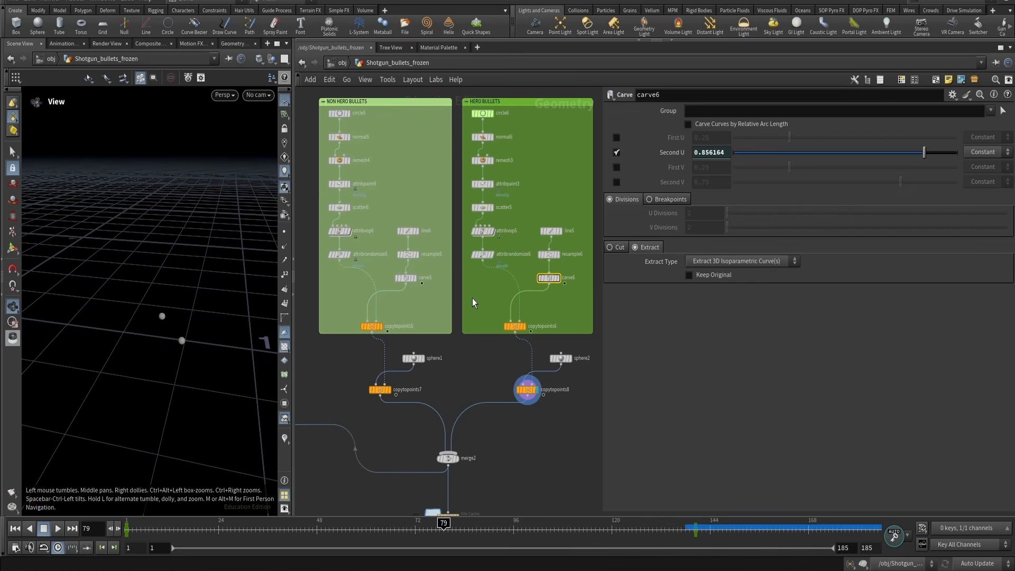
scroll(425, 431, "down", 2)
middle_click_drag(398, 454, 477, 330)
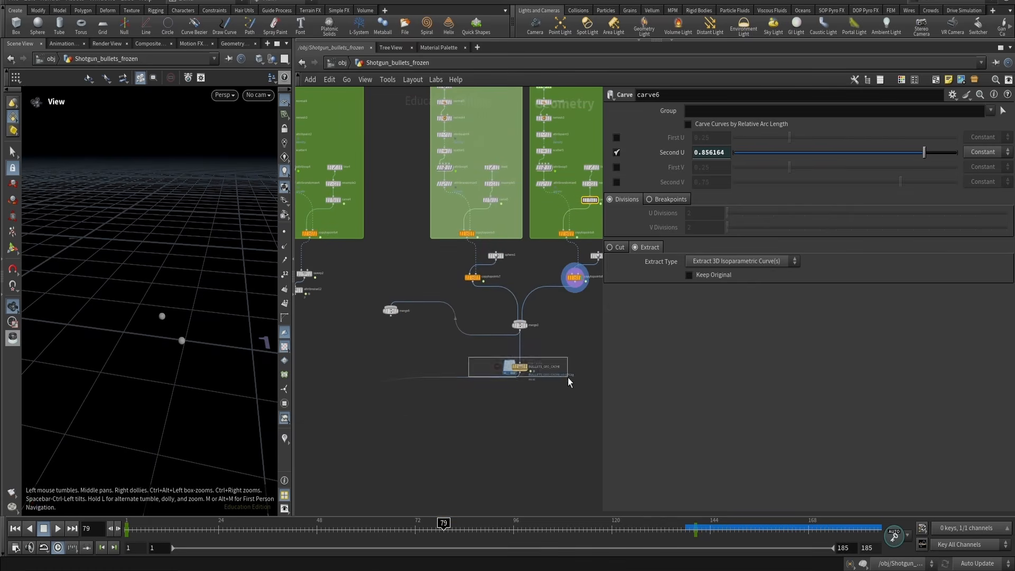
left_click_drag(568, 378, 569, 378)
left_click(528, 367)
key("Up")
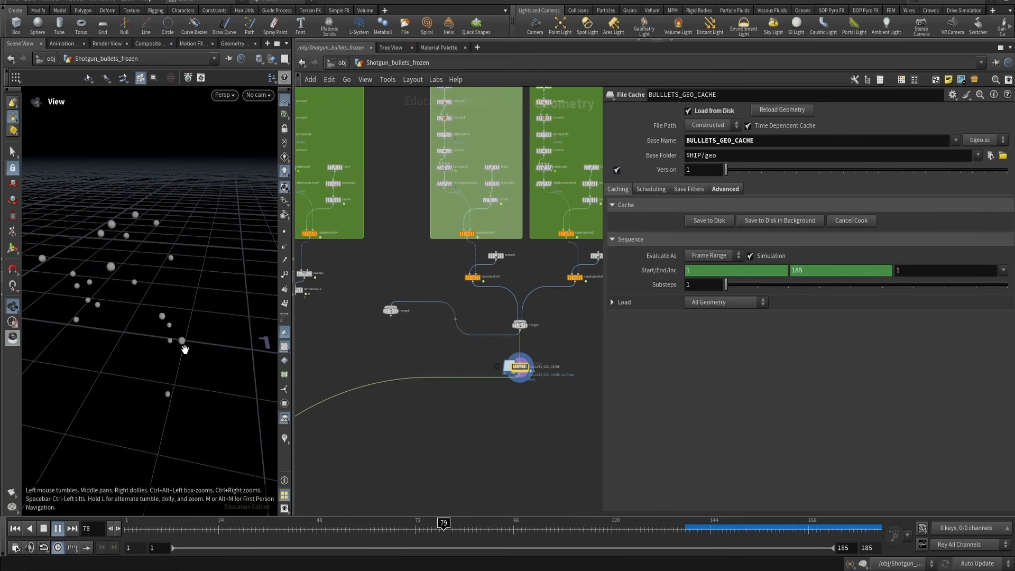
key("Up")
Display the ICE_BODY_BULLETS_GEO_CACHE node and play the animation from the first frame to view the ice spikes
scroll(419, 443, "down", 4)
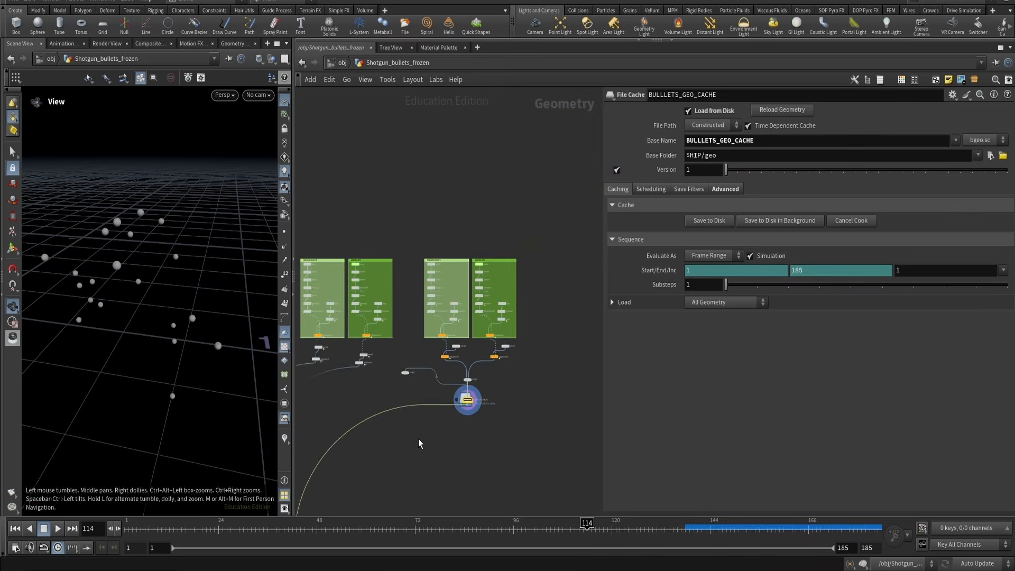
middle_click_drag(419, 443, 522, 240)
middle_click_drag(483, 433, 587, 335)
scroll(508, 342, "up", 6)
middle_click_drag(515, 313, 466, 319)
left_click(396, 339)
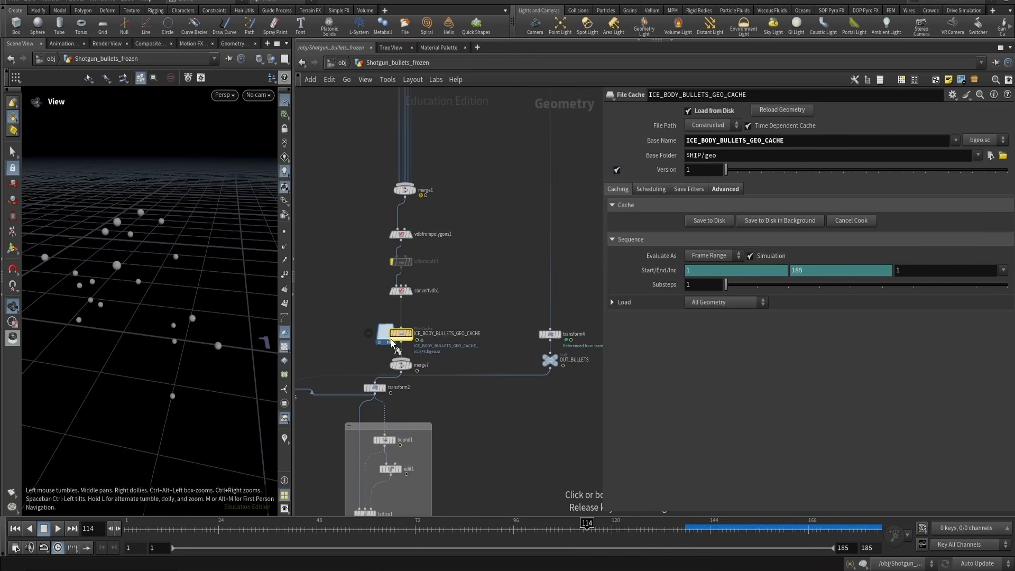
key("r")
key("ctrl+Up")
key("Up")
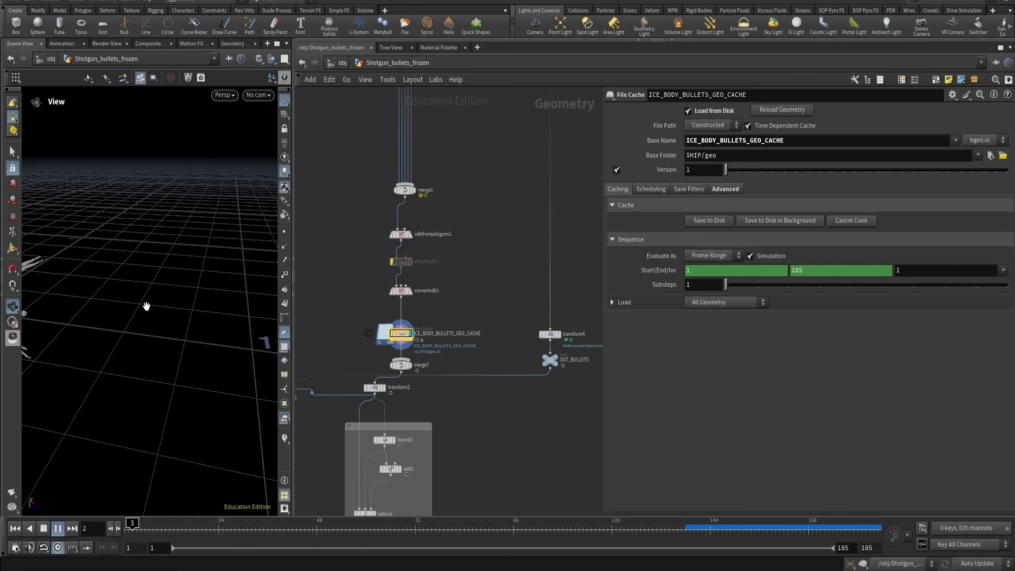
key("Up")
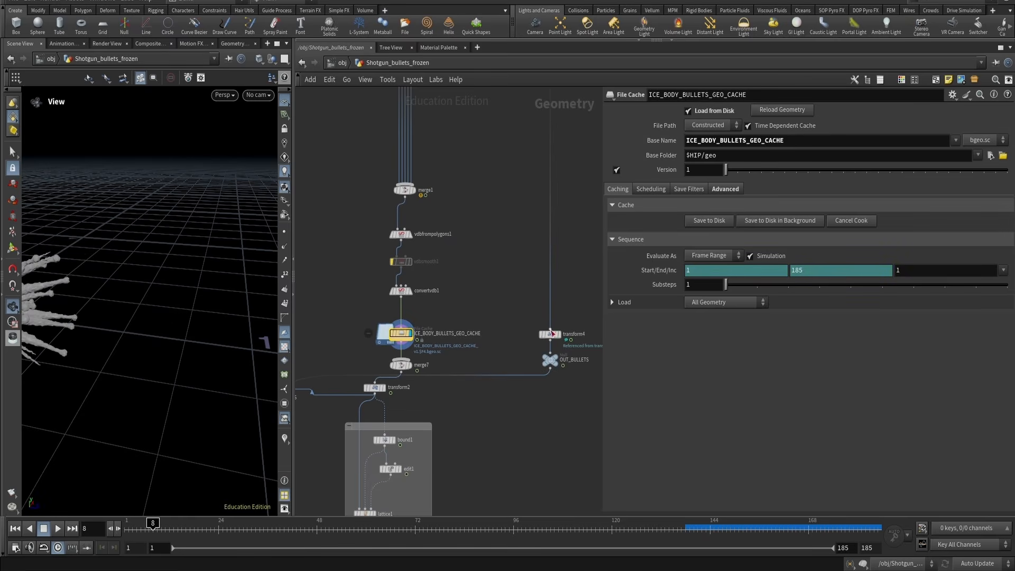
Display the merge1 node and orbit the viewport to inspect the merged attribute-noised spikes
left_click_drag(587, 379, 587, 380)
key("r")
middle_click_drag(417, 376, 581, 313)
scroll(471, 327, "down", 5)
scroll(498, 294, "up", 6)
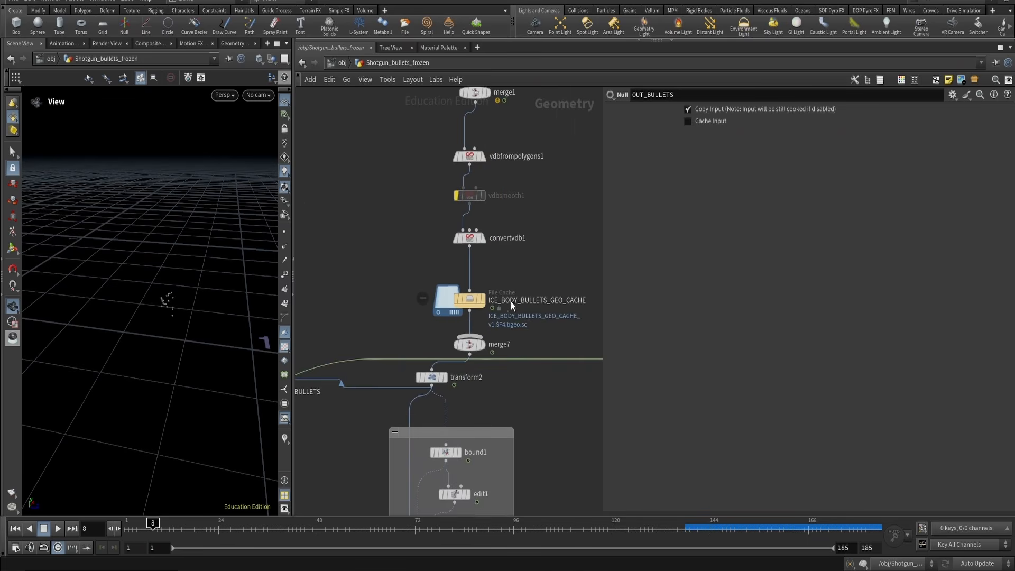
left_click(473, 181)
key("r")
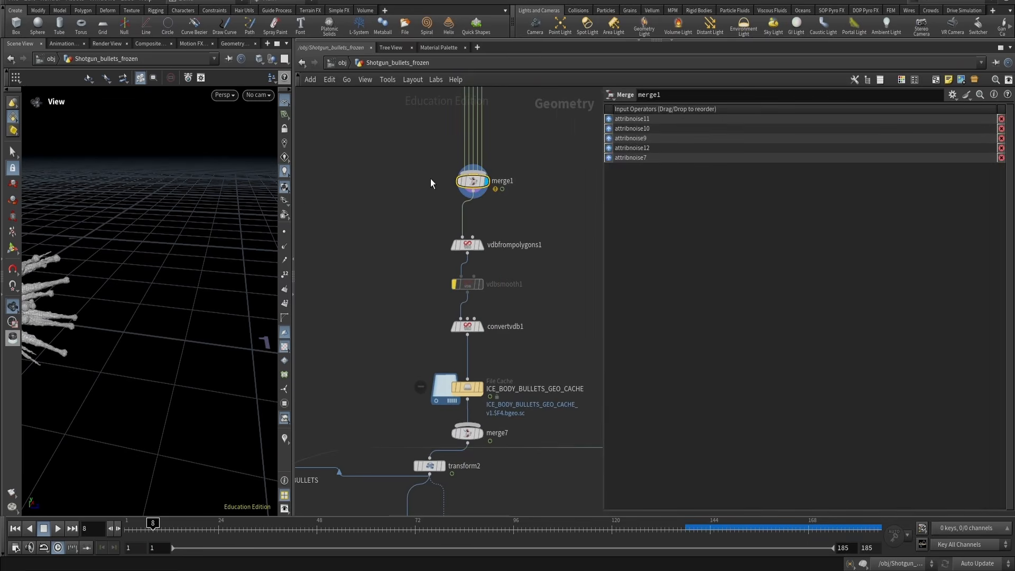
left_click_drag(56, 322, 127, 297)
scroll(576, 248, "down", 8)
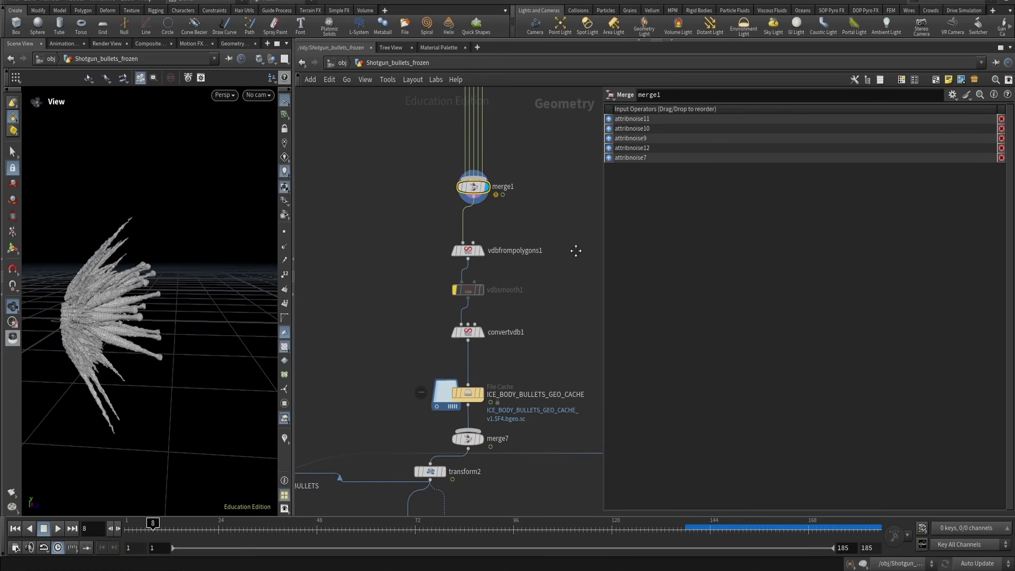
middle_click_drag(533, 263, 427, 293)
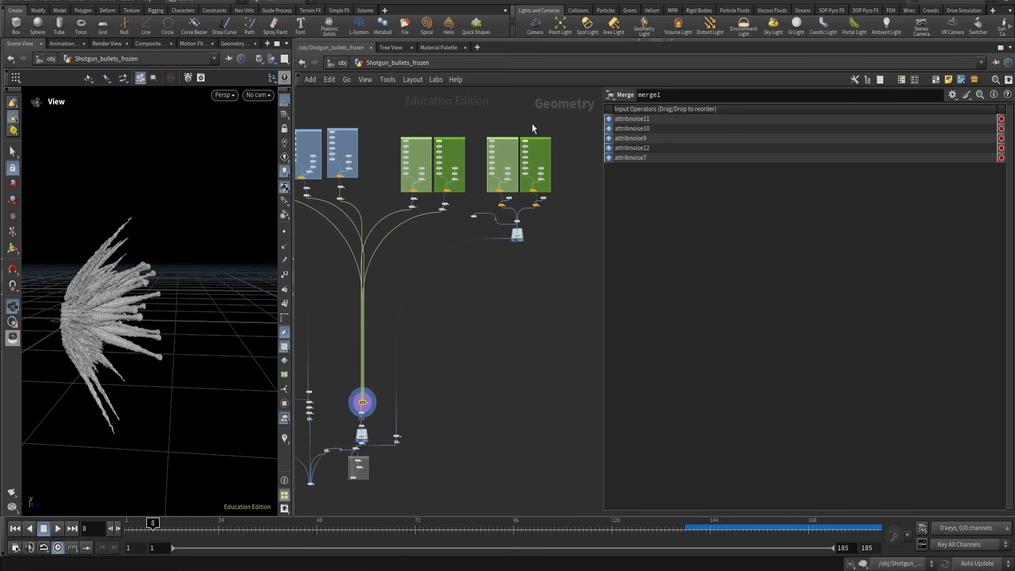
scroll(513, 277, "up", 5)
scroll(243, 267, "up", 5)
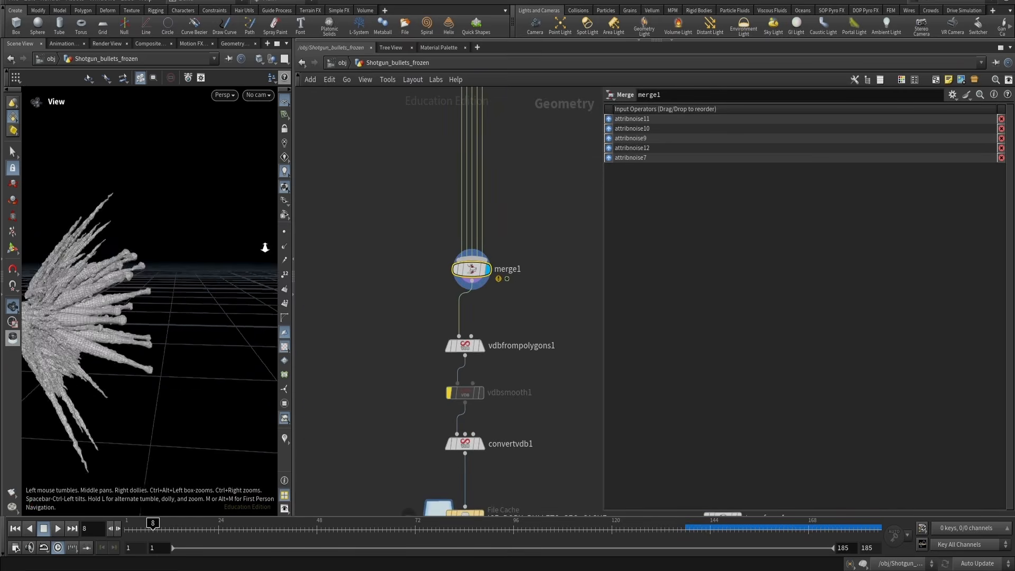
left_click_drag(243, 268, 196, 274)
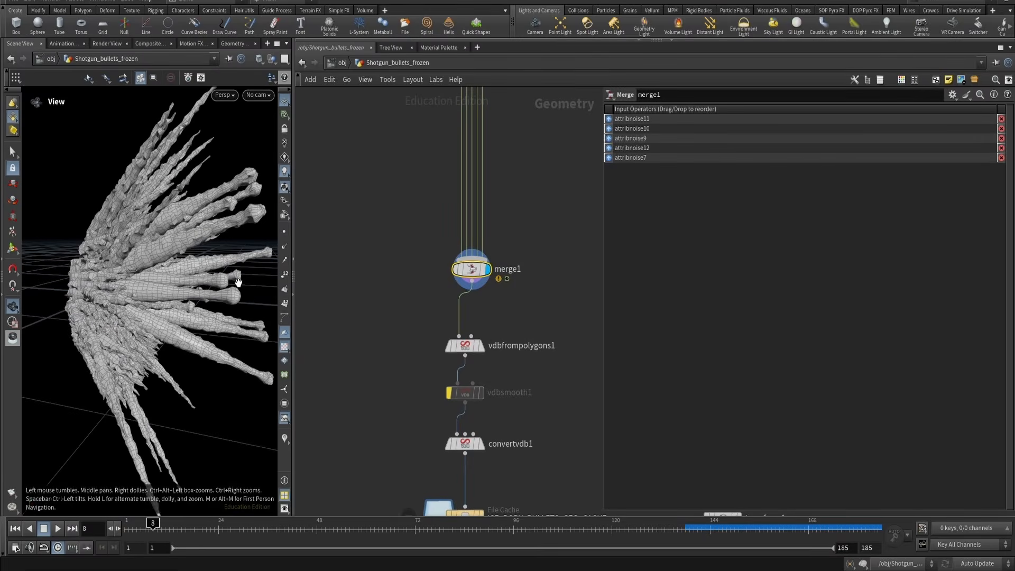
Display vdbfrompolygons1 and orbit around the VDB-meshed spikes, comparing them with the reference shot
left_click_drag(397, 335, 523, 360)
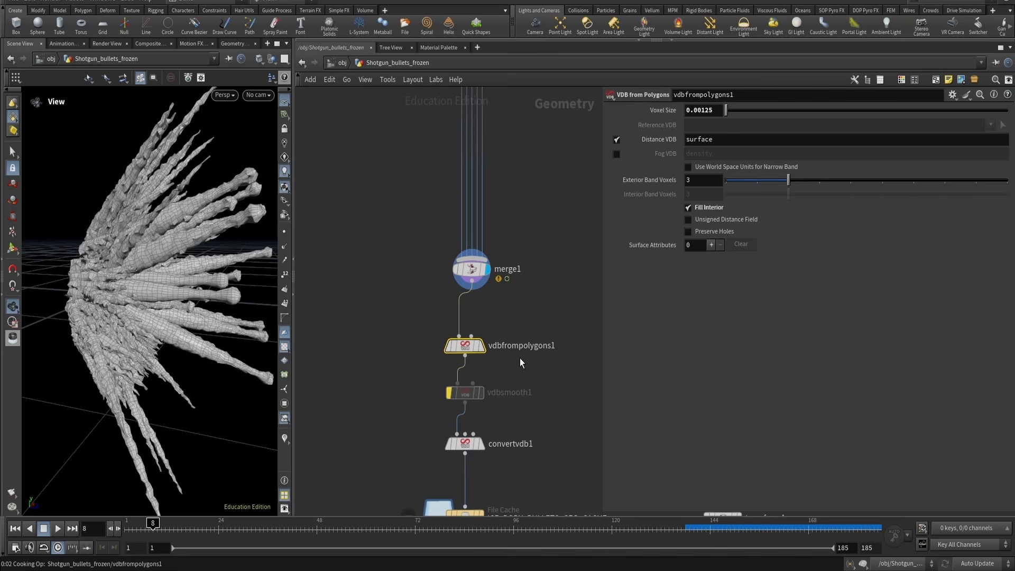
key("r")
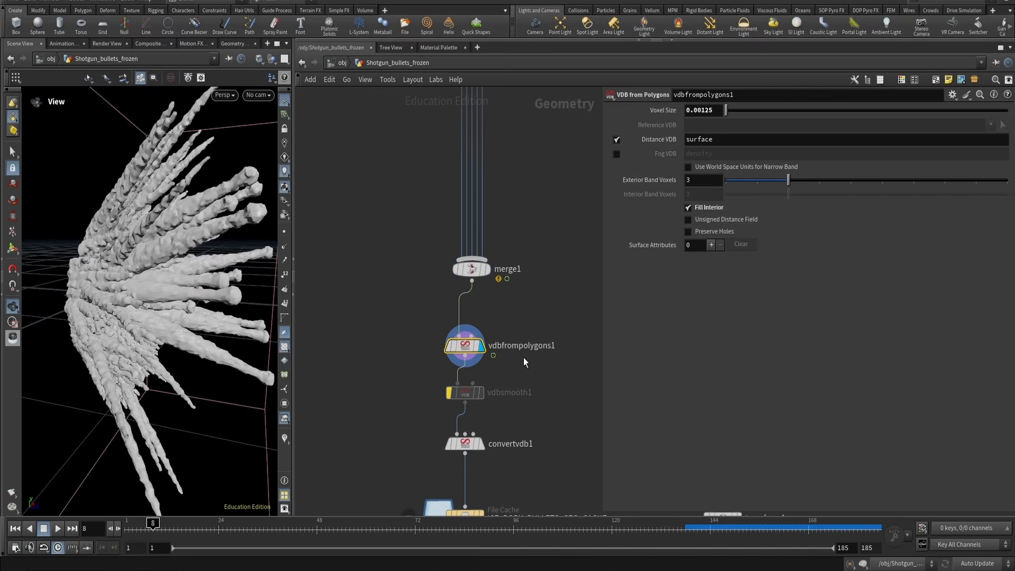
mouse_move(151, 319)
left_mouse_down()
mouse_move(53, 318)
mouse_move(137, 316)
left_mouse_up()
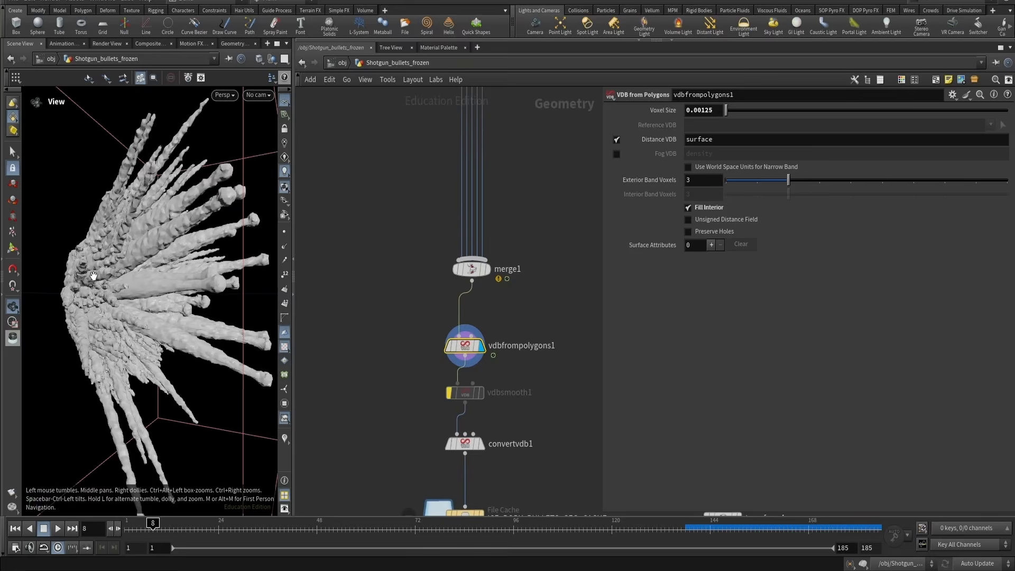
left_click_drag(175, 275, 227, 365)
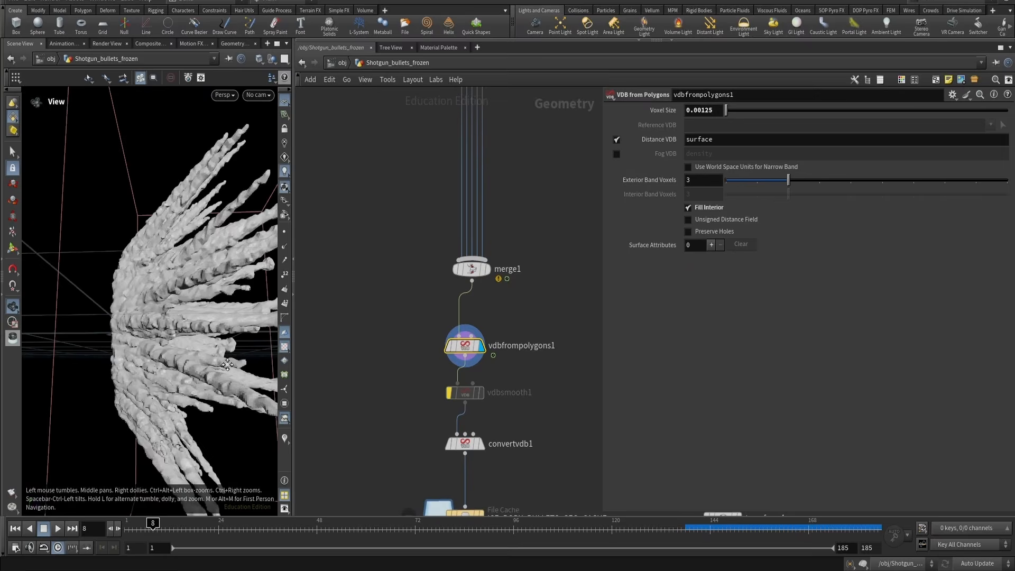
middle_click_drag(228, 365, 203, 356)
right_click_drag(203, 356, 170, 354)
left_click_drag(237, 344, 209, 324)
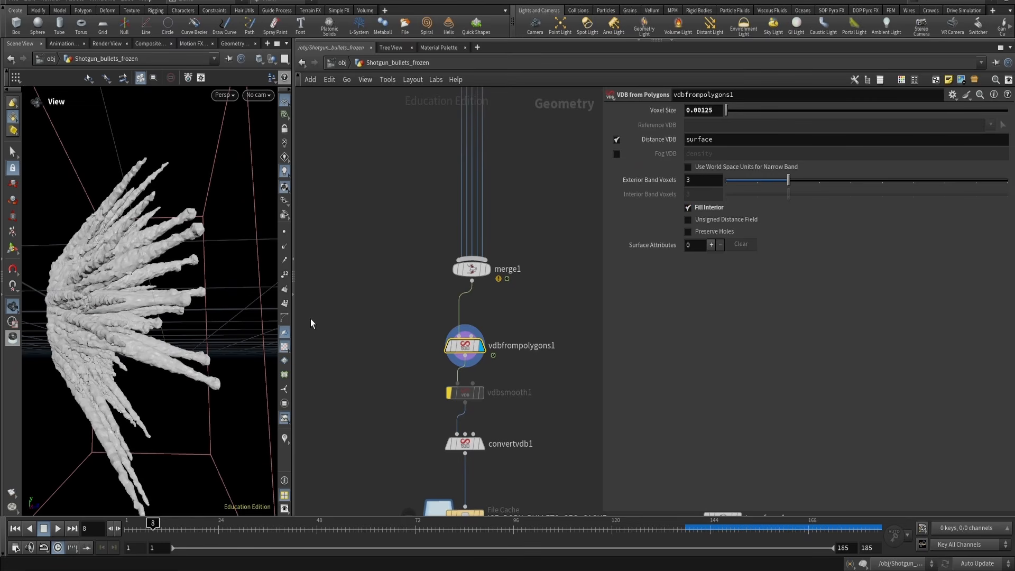
Step down the chain, displaying vdbsmooth1, convertvdb1 and the ICE_BODY_BULLETS_GEO_CACHE node in turn
middle_click_drag(386, 405, 365, 277)
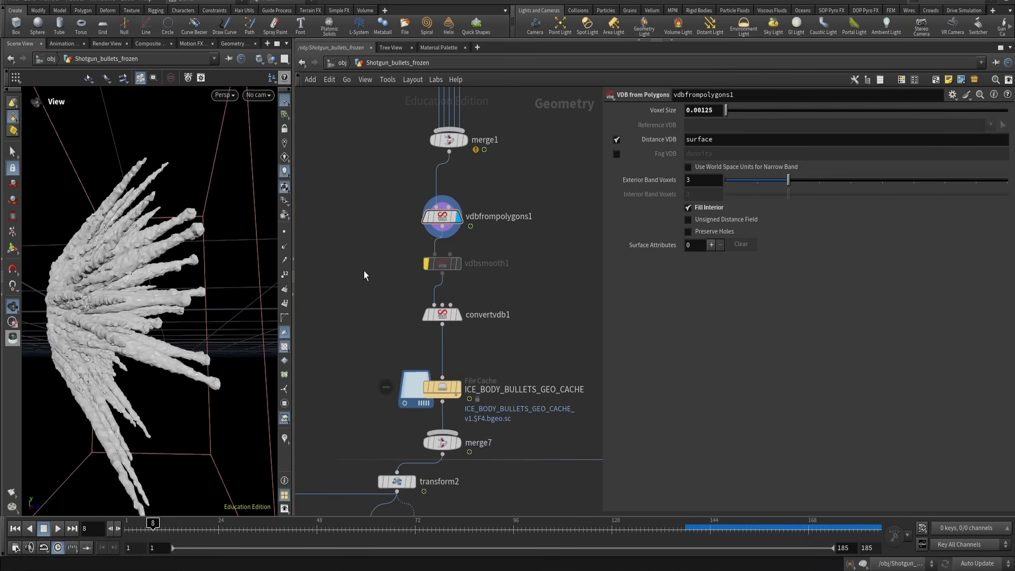
left_click(428, 263)
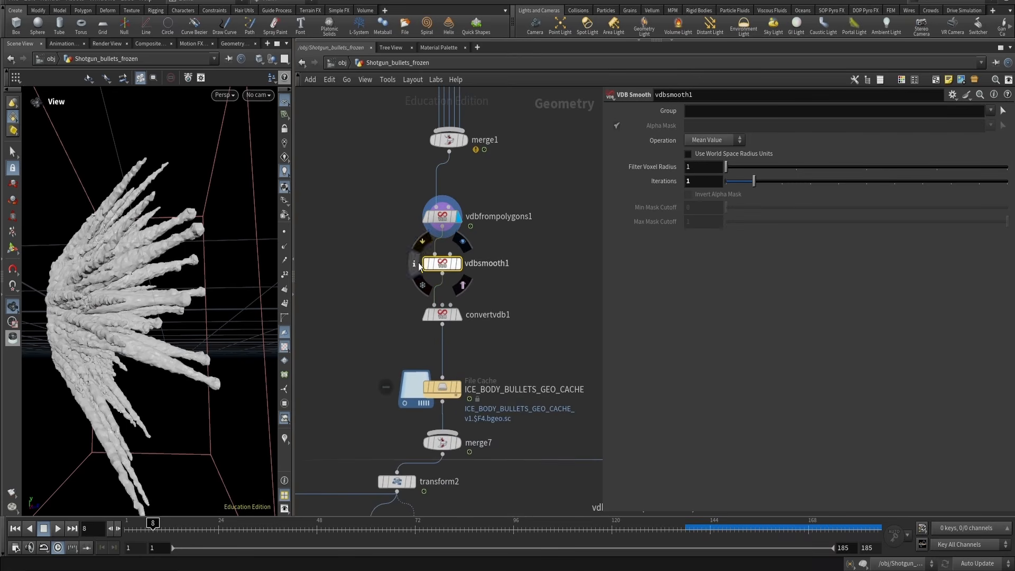
key("r")
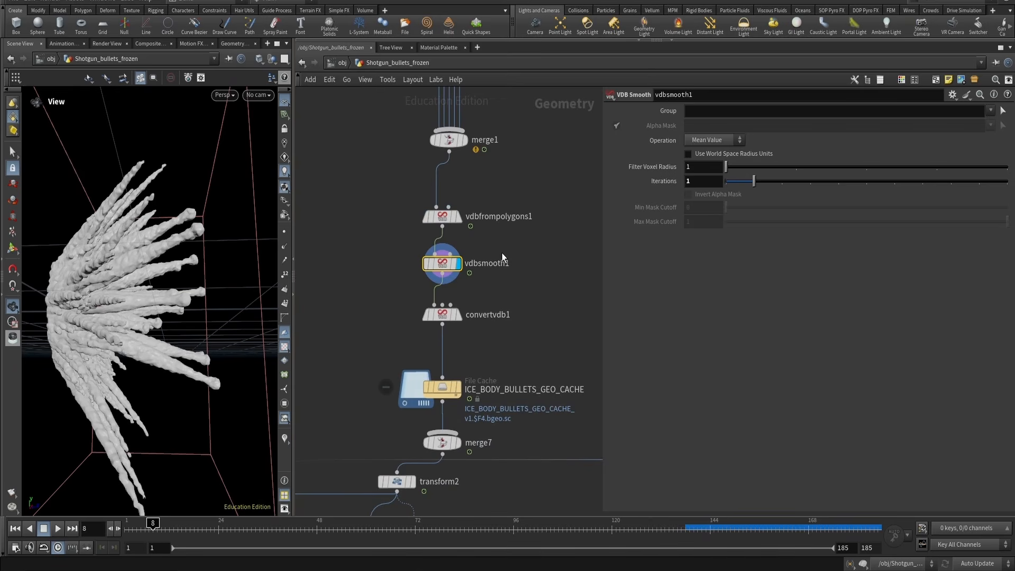
mouse_move(413, 266)
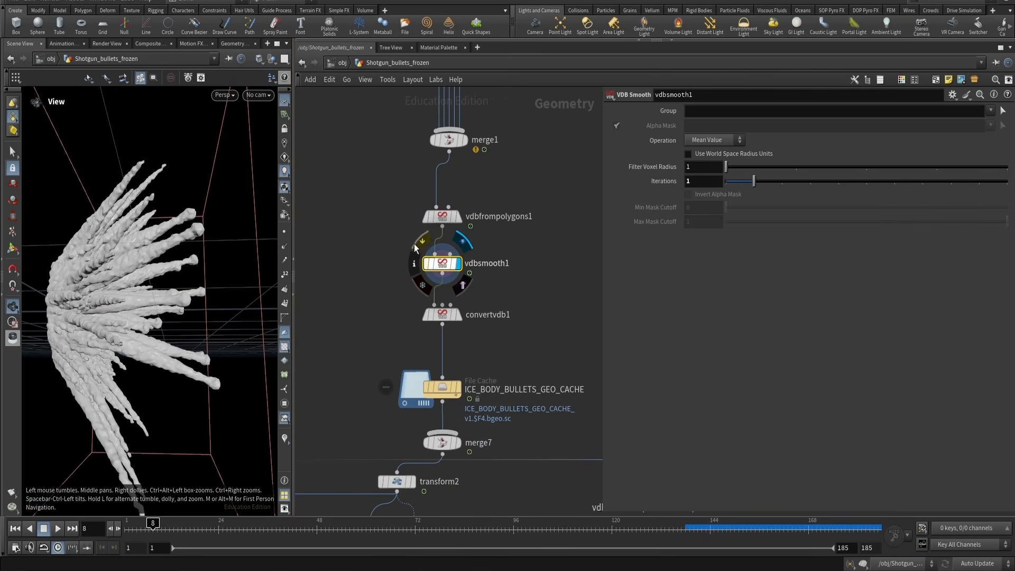
key("Down")
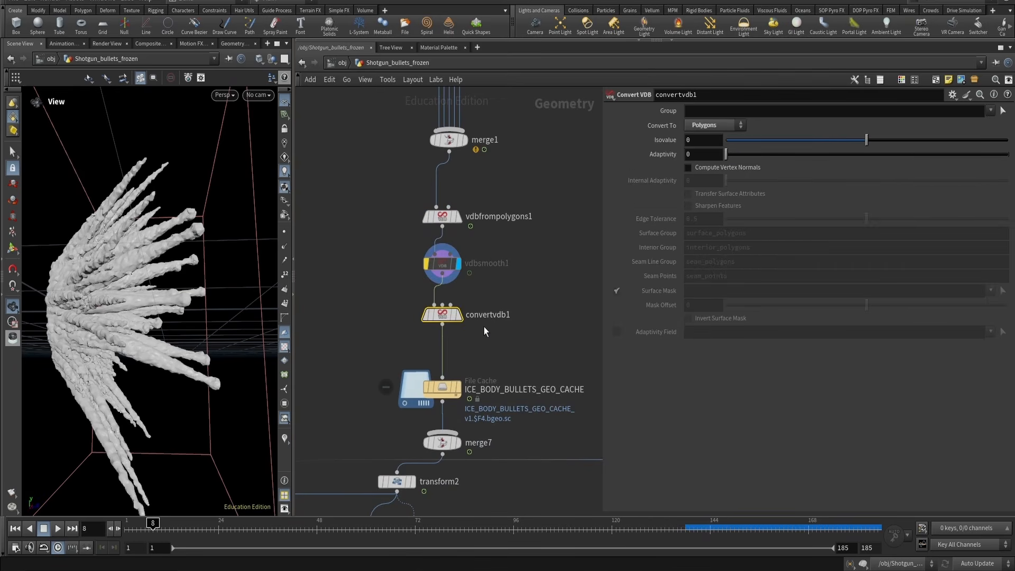
key("r")
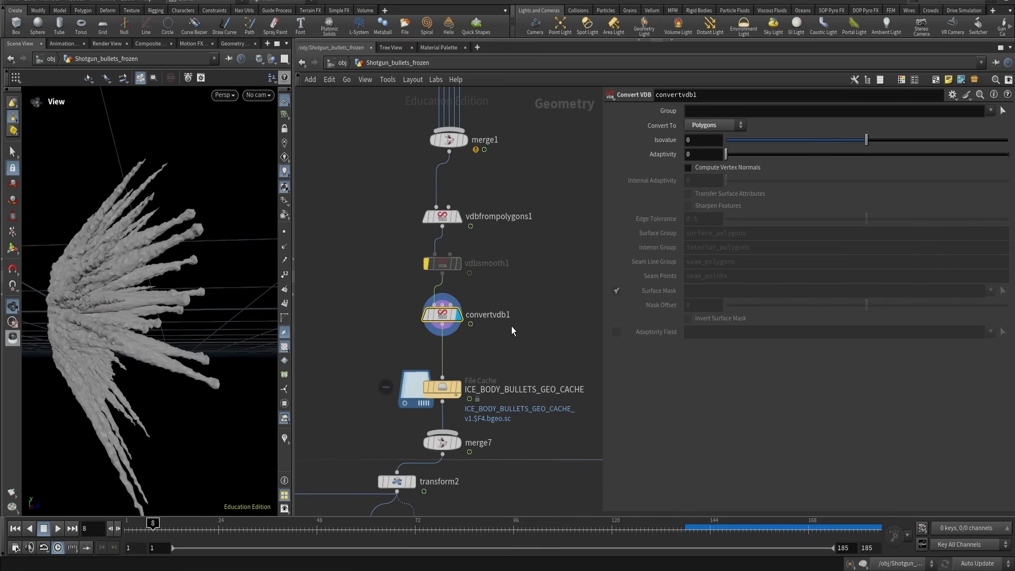
left_click_drag(510, 349, 443, 392)
key("r")
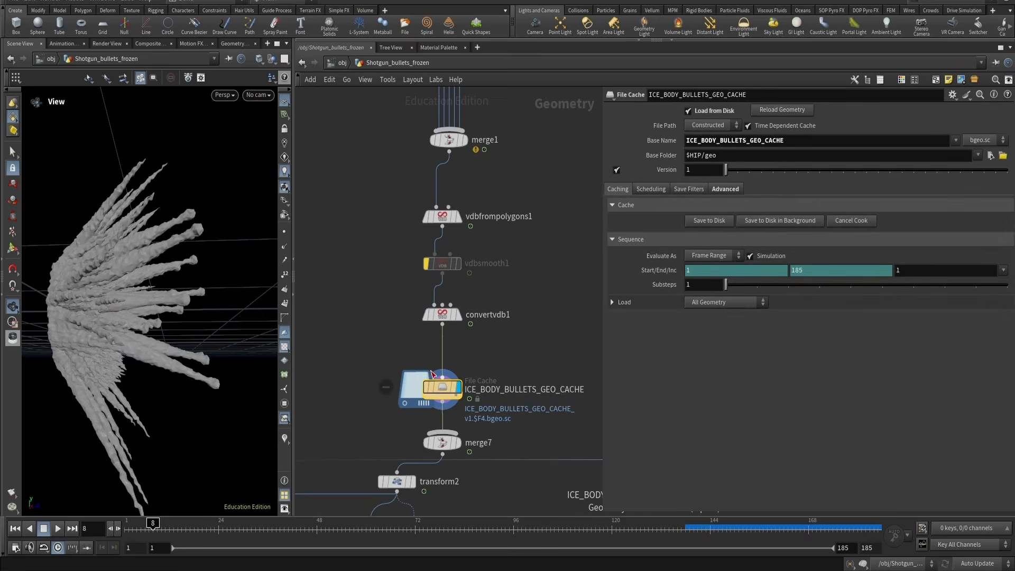
Play the cached spike animation from the start and step forward a few frames
key("ctrl+Up")
key("Up")
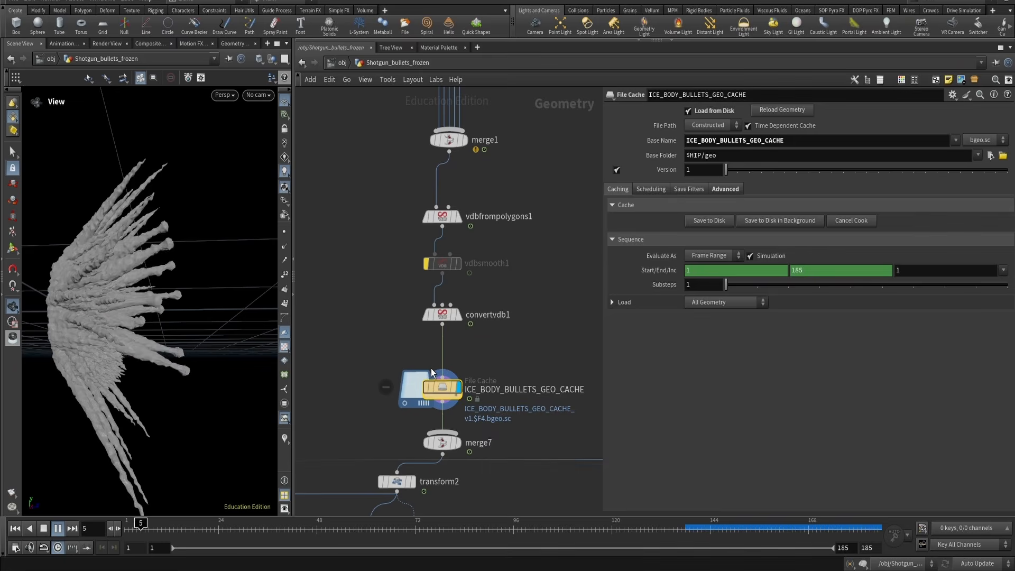
key("Up")
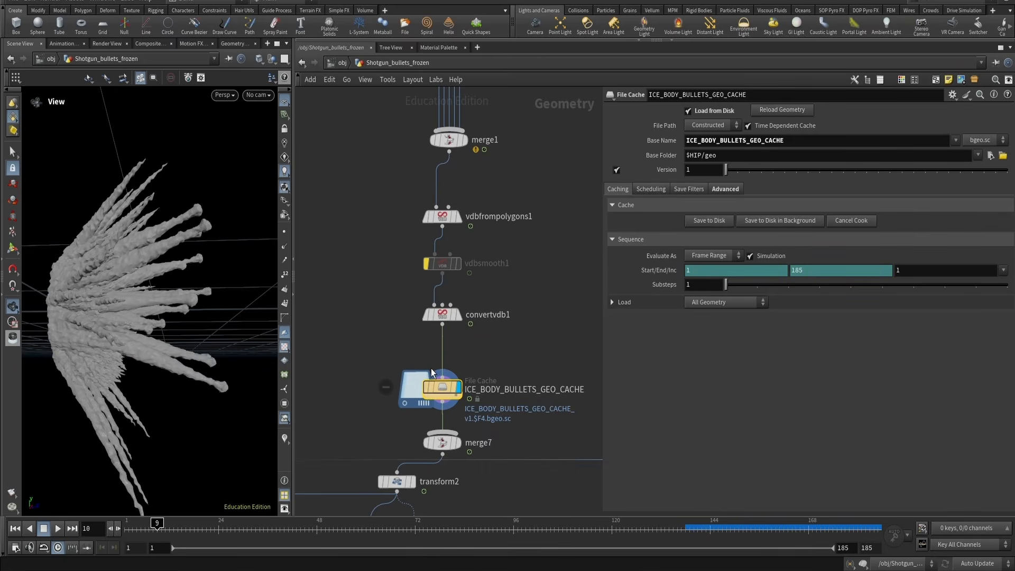
key("Right")
key("Right")
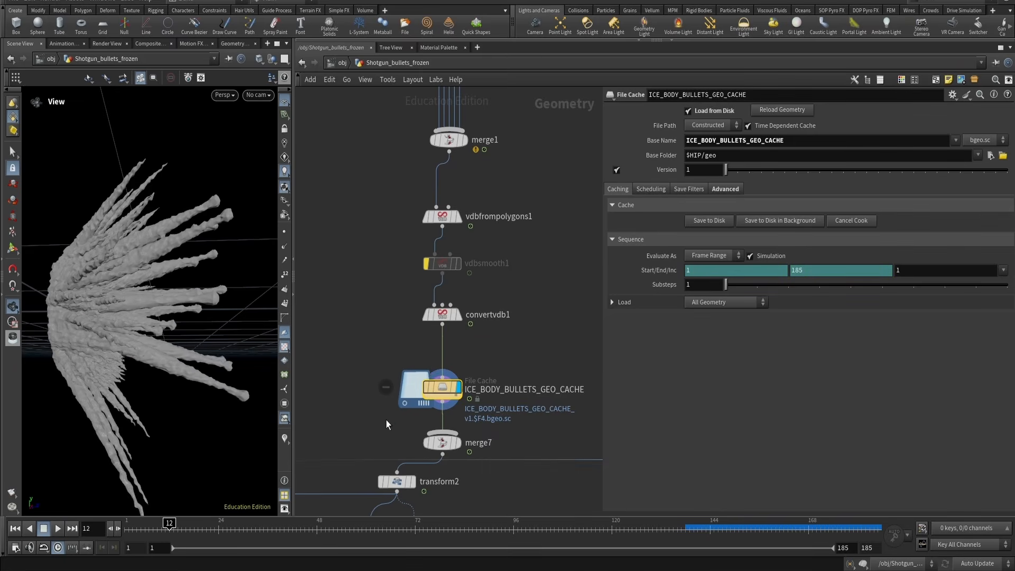
Inspect OUT_BULLETS and merge7 in the viewport, then view the zoomed-out reference shot in DaVinci Resolve
scroll(389, 419, "down", 4)
scroll(468, 434, "up", 3)
left_click(495, 407)
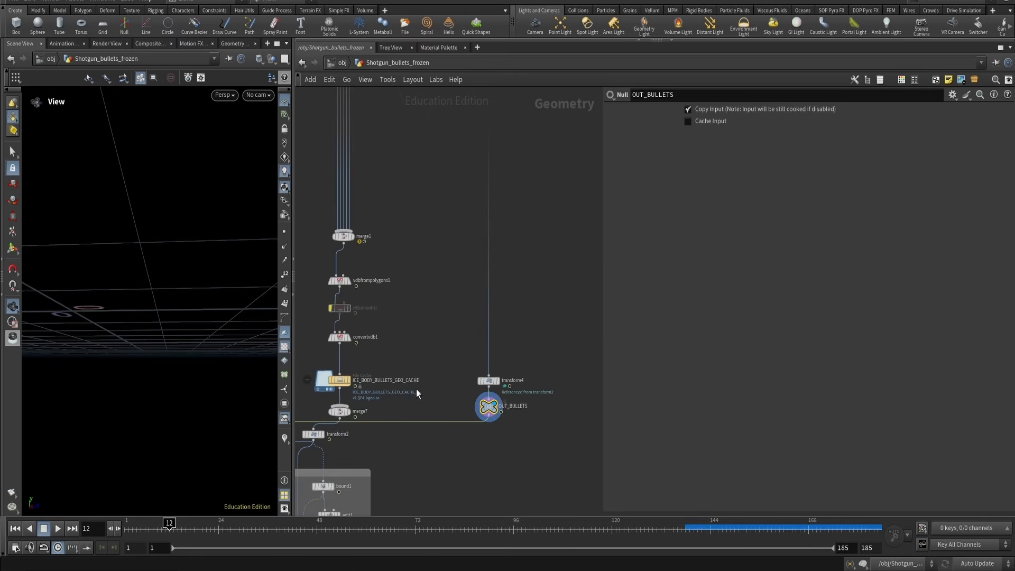
left_click(353, 412)
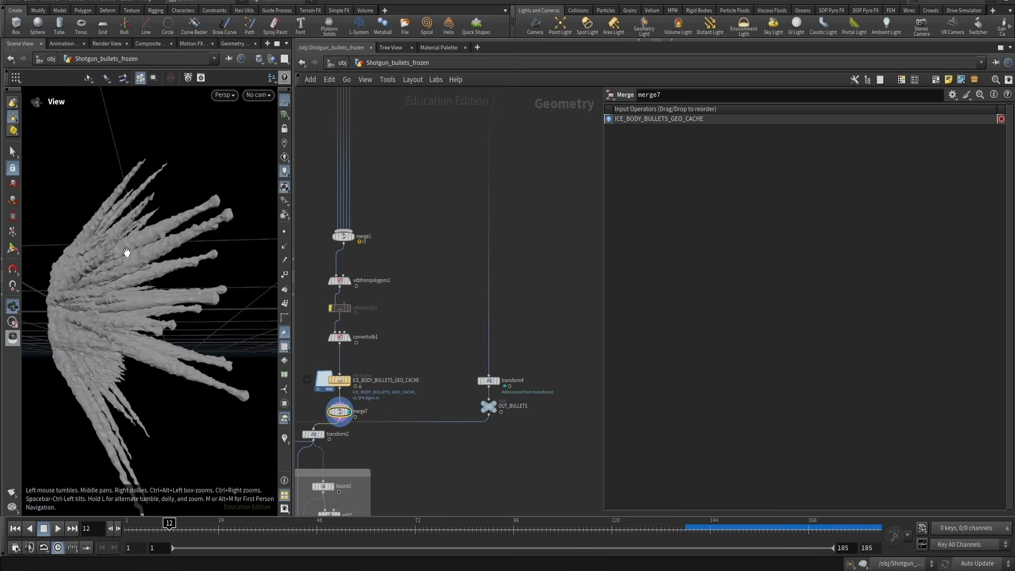
left_click_drag(163, 241, 127, 295)
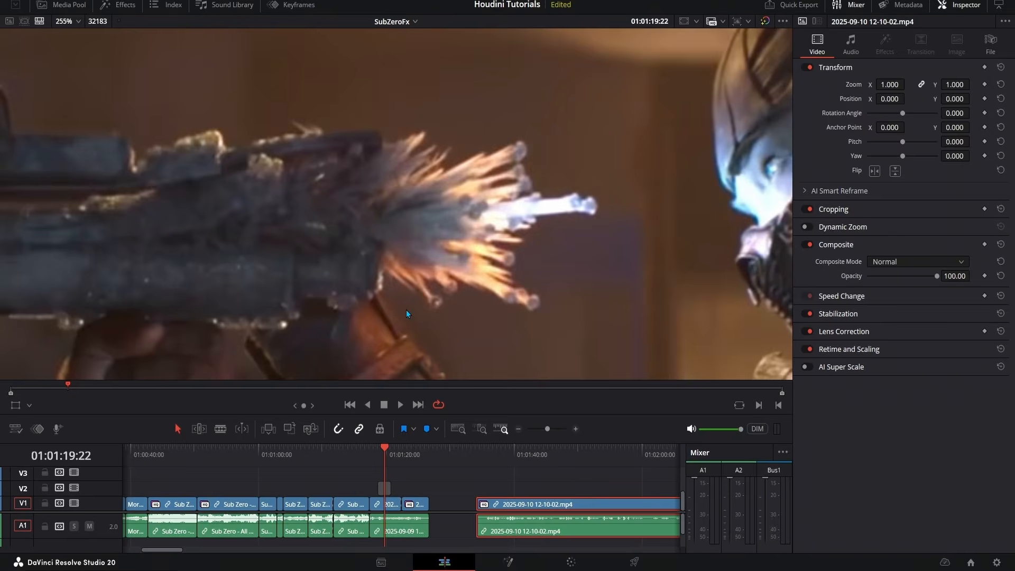
scroll(129, 218, "down", 5)
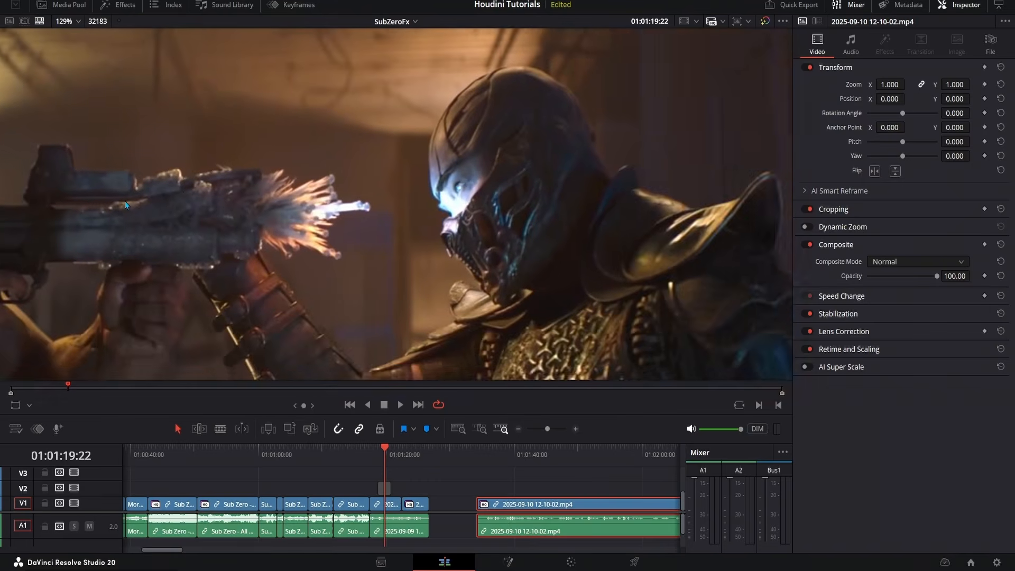